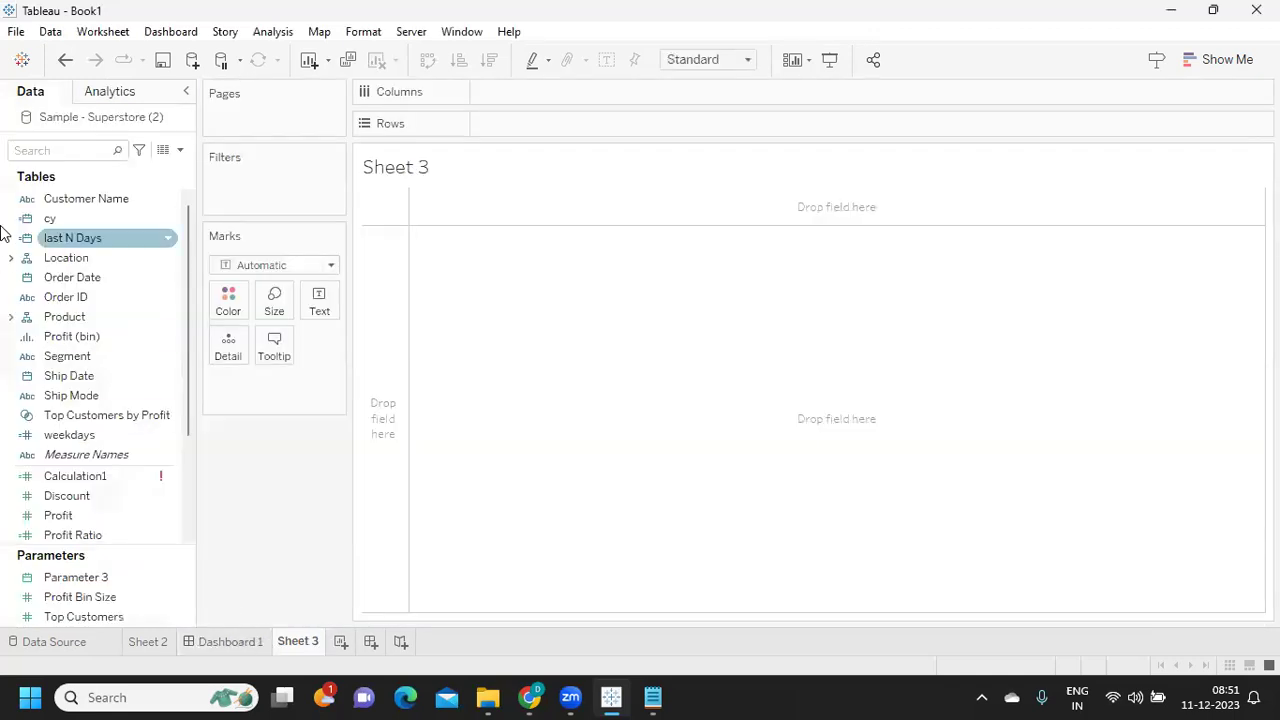
Create a parameter named Select Date with the Date data type, allowing all values.
click(180, 150)
click(109, 193)
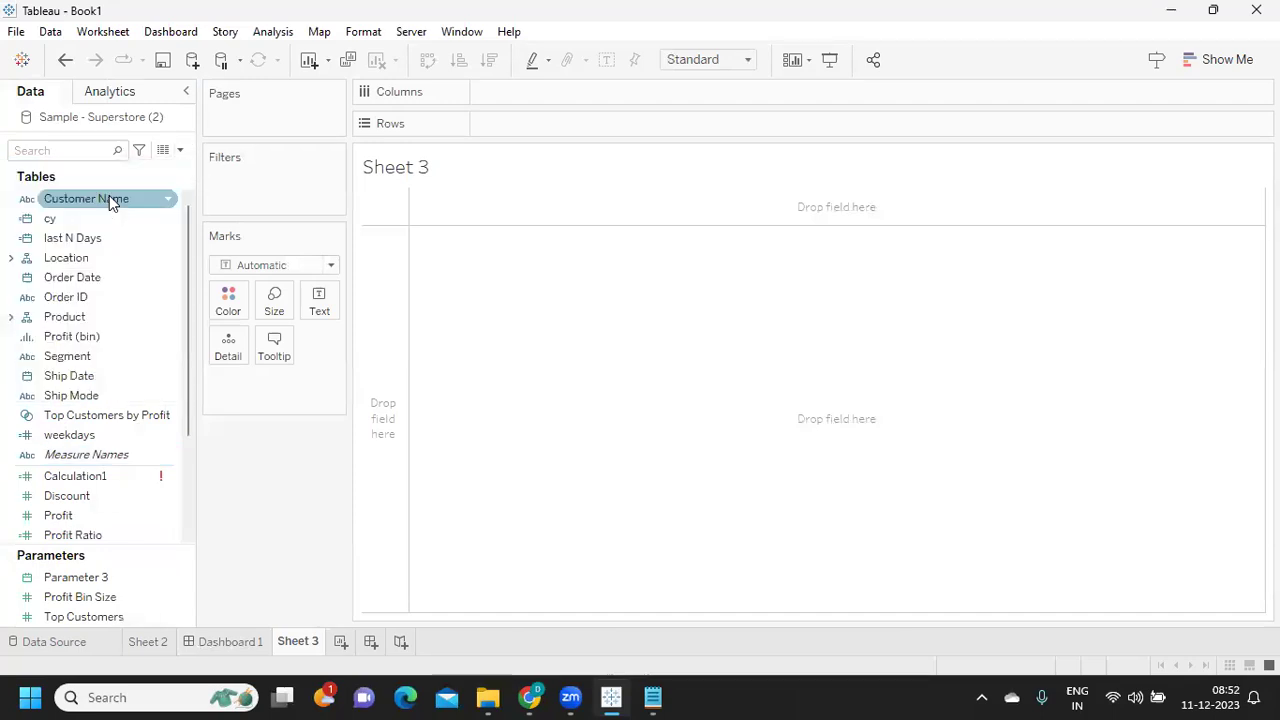
drag(466, 184, 355, 193)
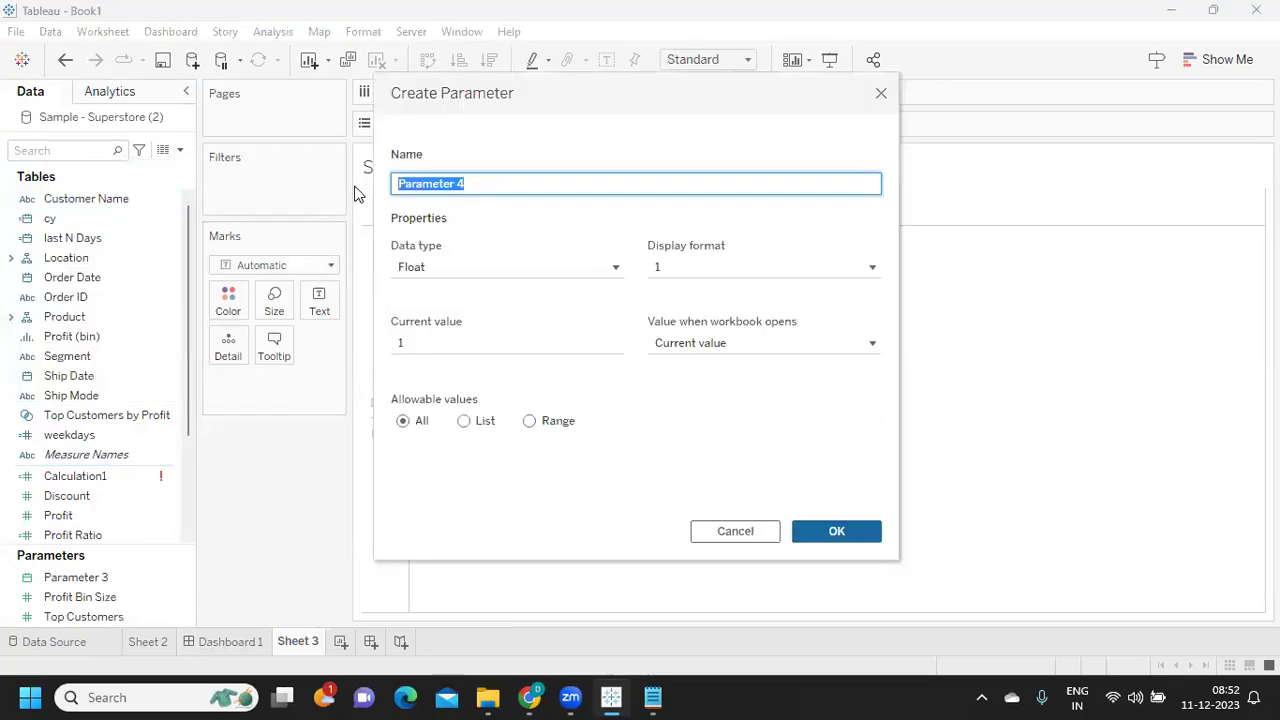
text(Select Date)
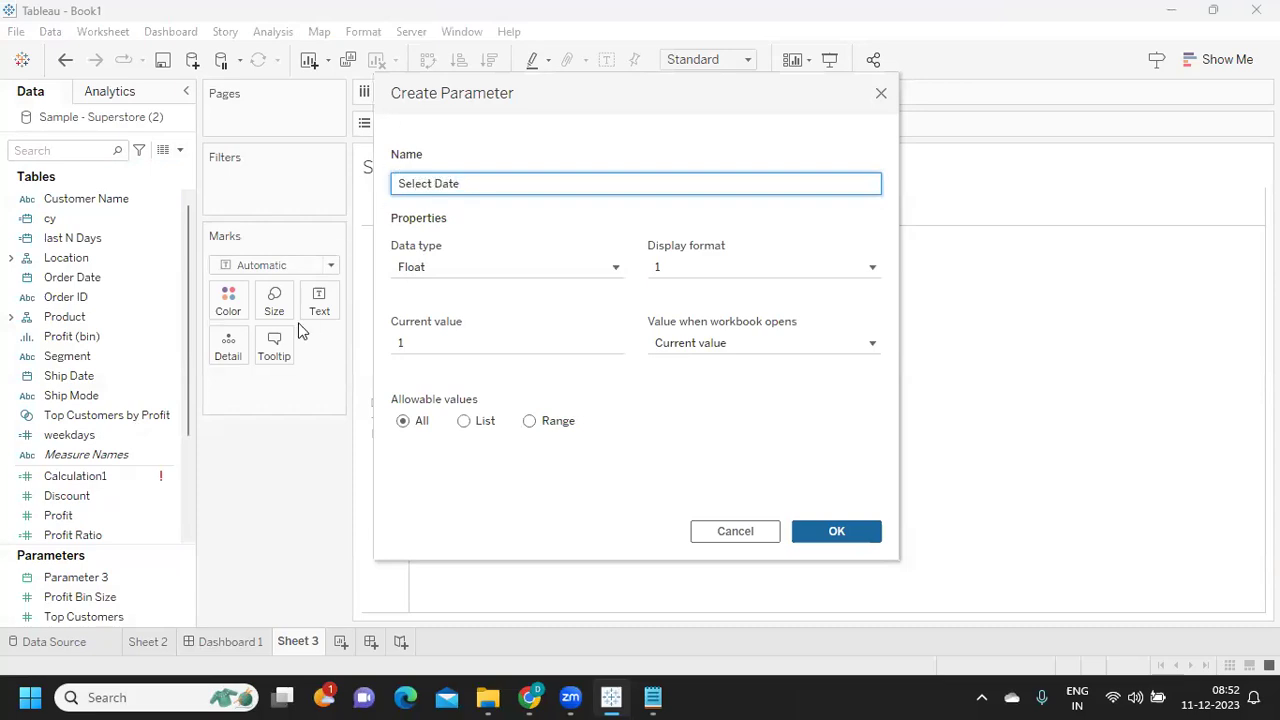
click(407, 272)
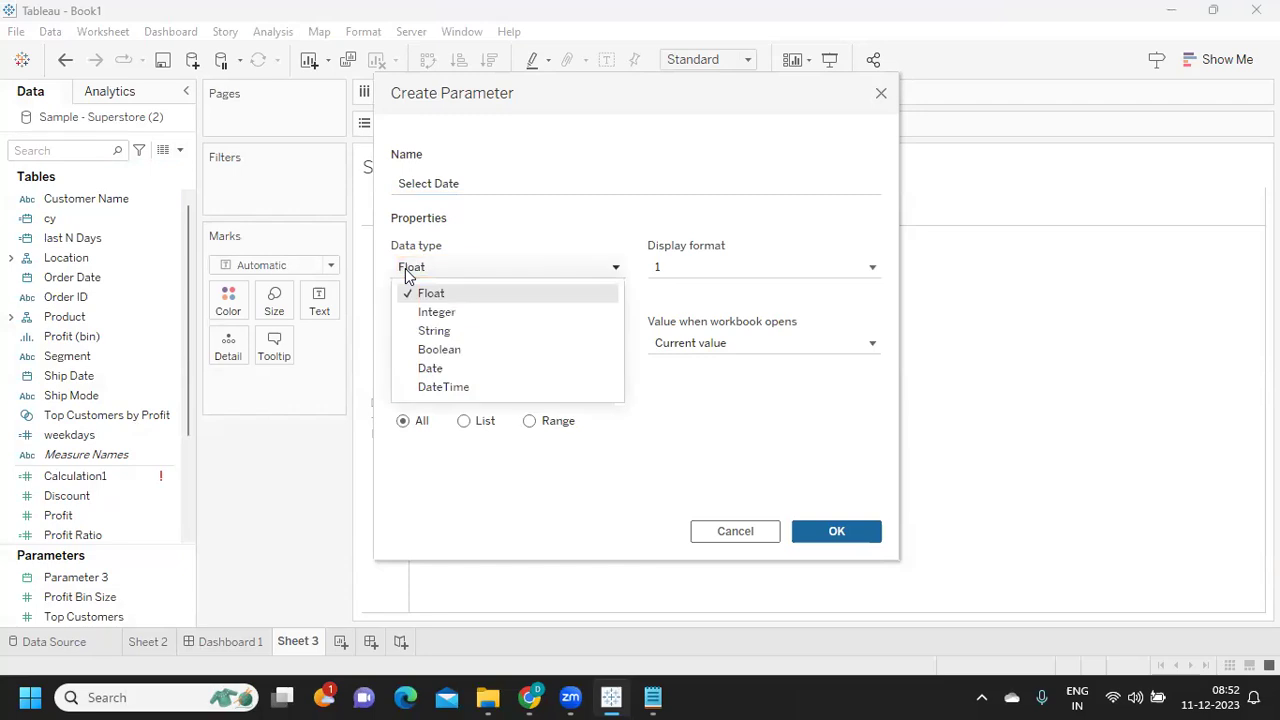
click(432, 368)
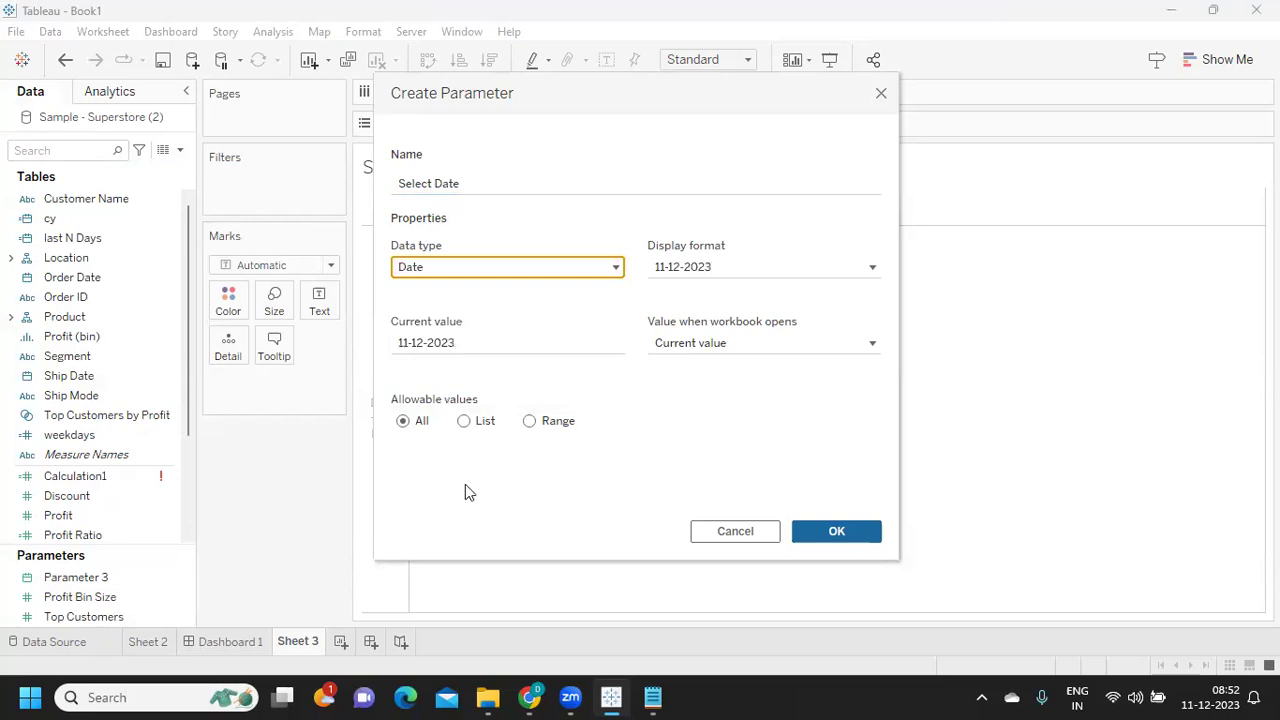
click(829, 532)
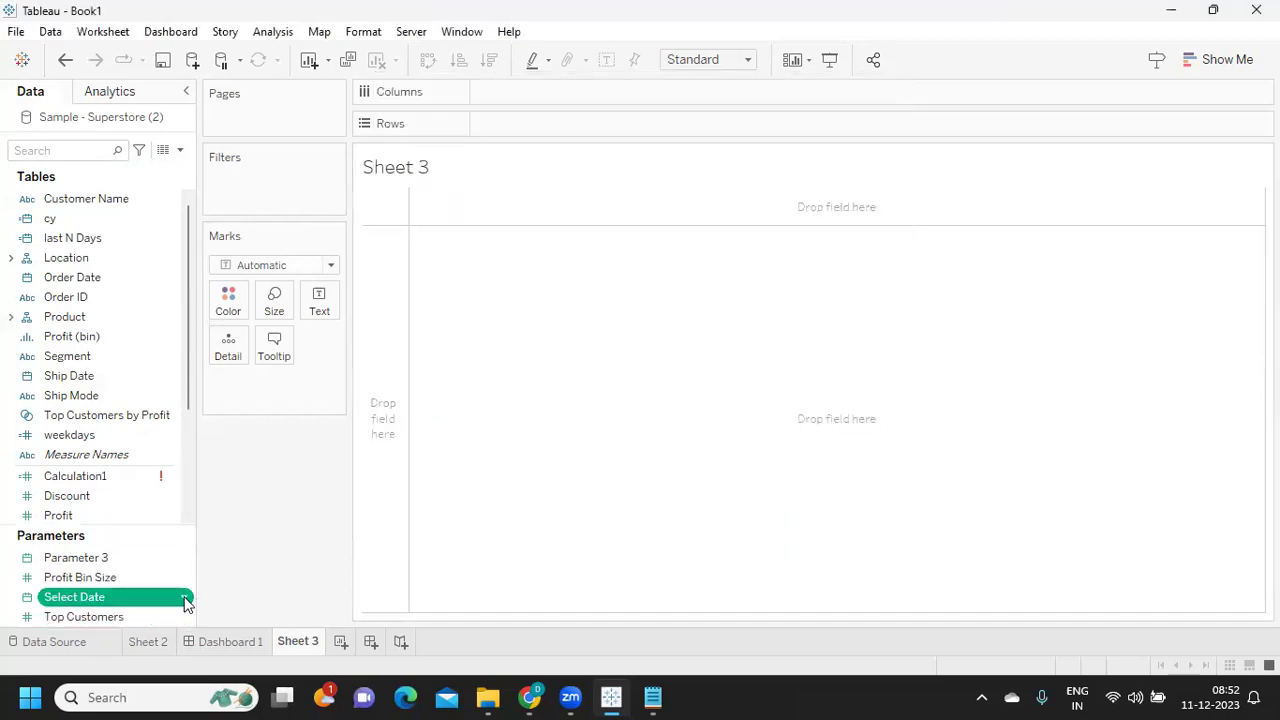
Show the Select Date parameter control on the sheet and add Order Date to Rows.
click(189, 600)
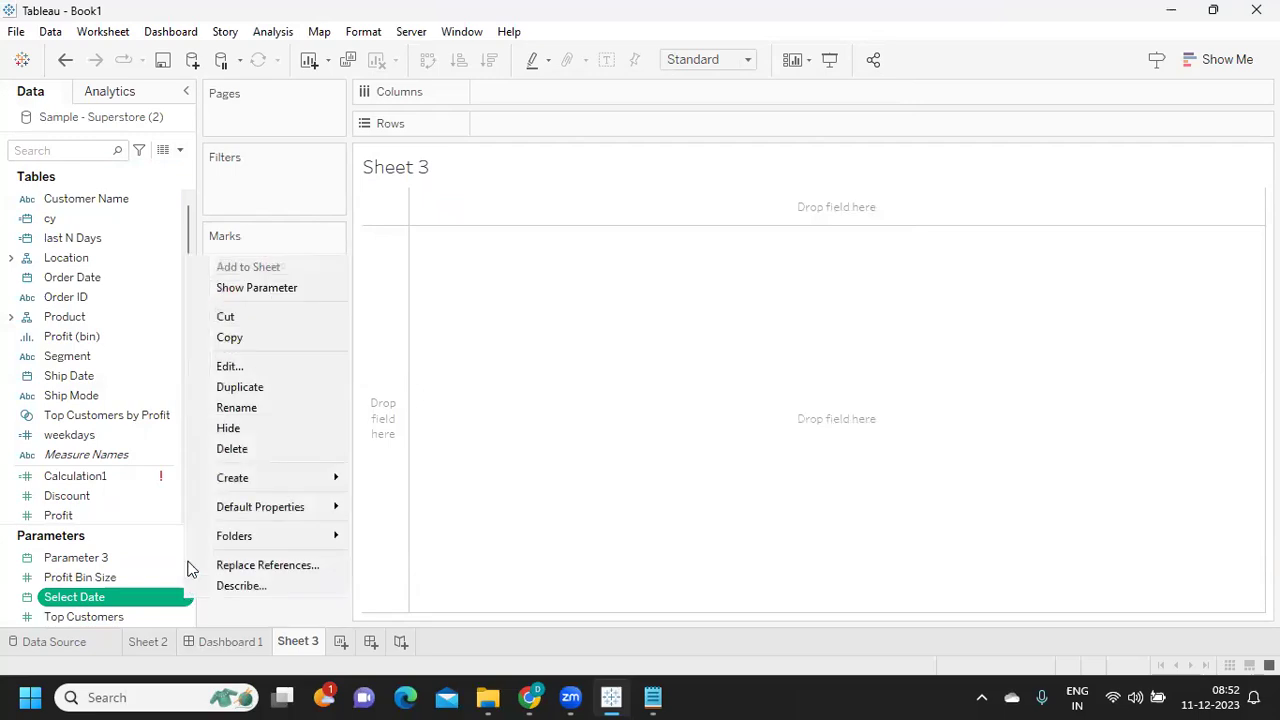
click(280, 287)
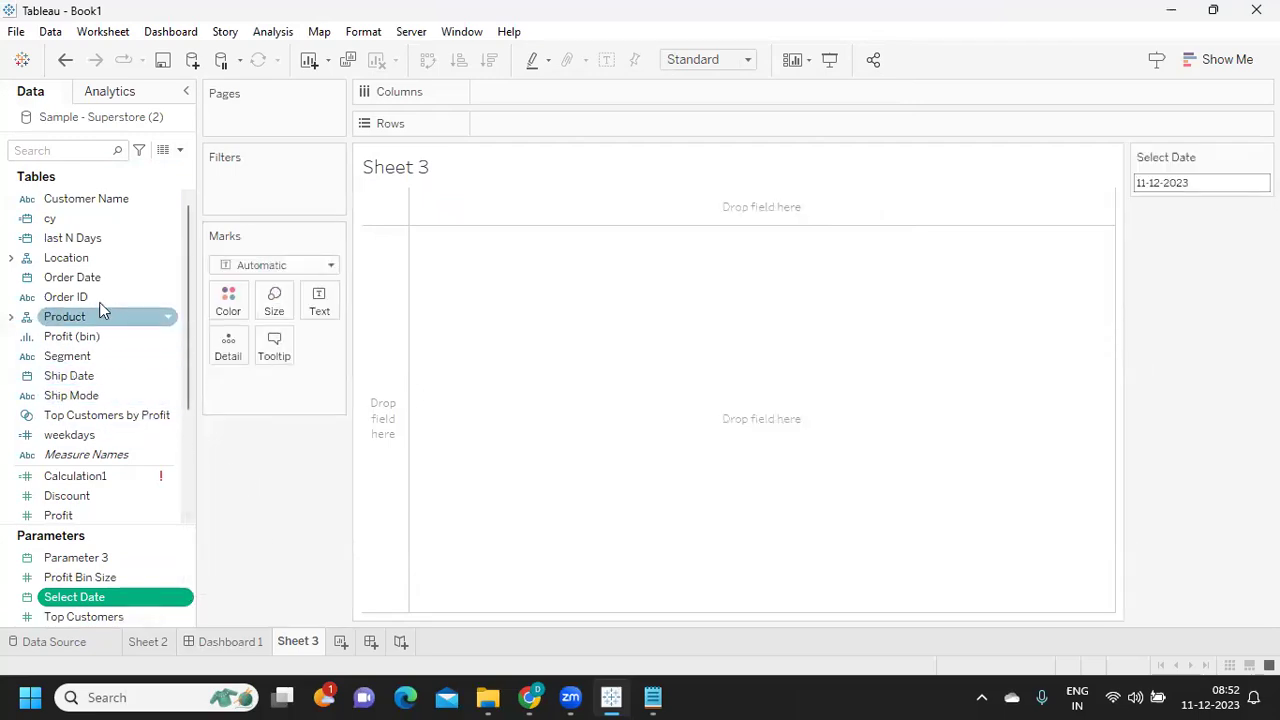
drag(77, 285, 550, 124)
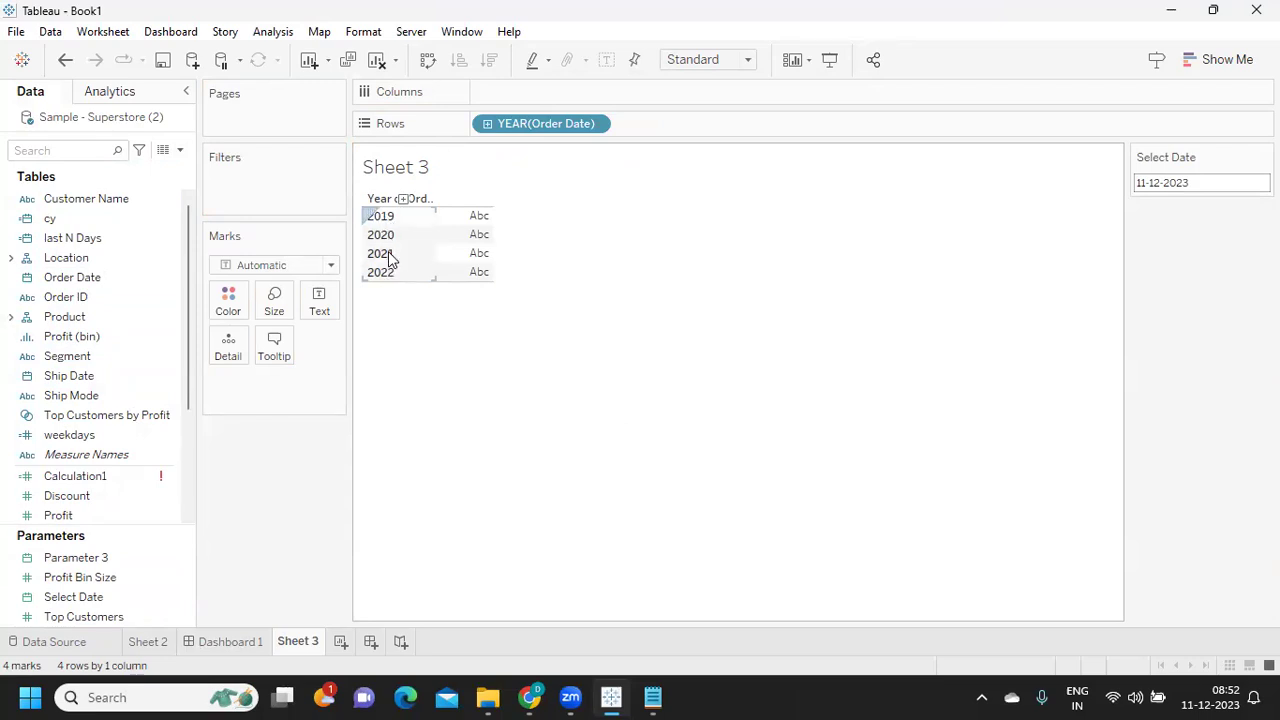
Create a calculated field named Current Year with the formula DATEADD('year',1,[Order Date]).
click(180, 150)
click(120, 170)
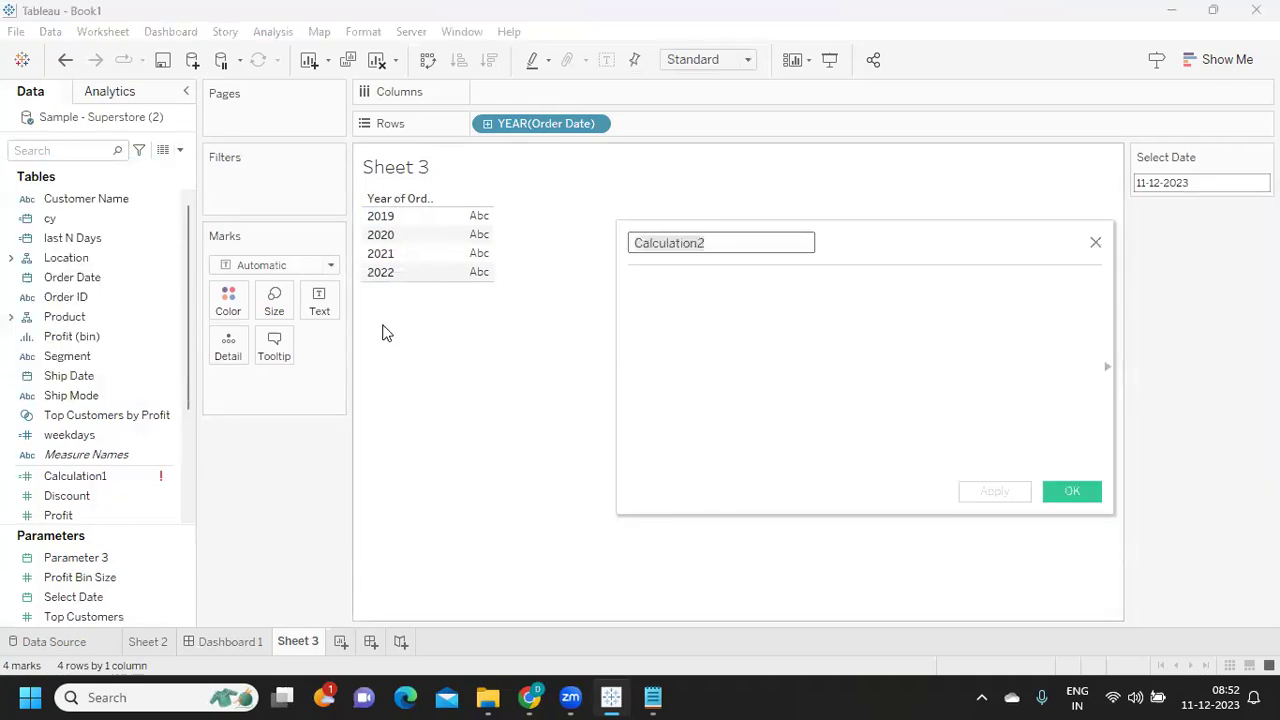
text(Current Year)
key(Tab)
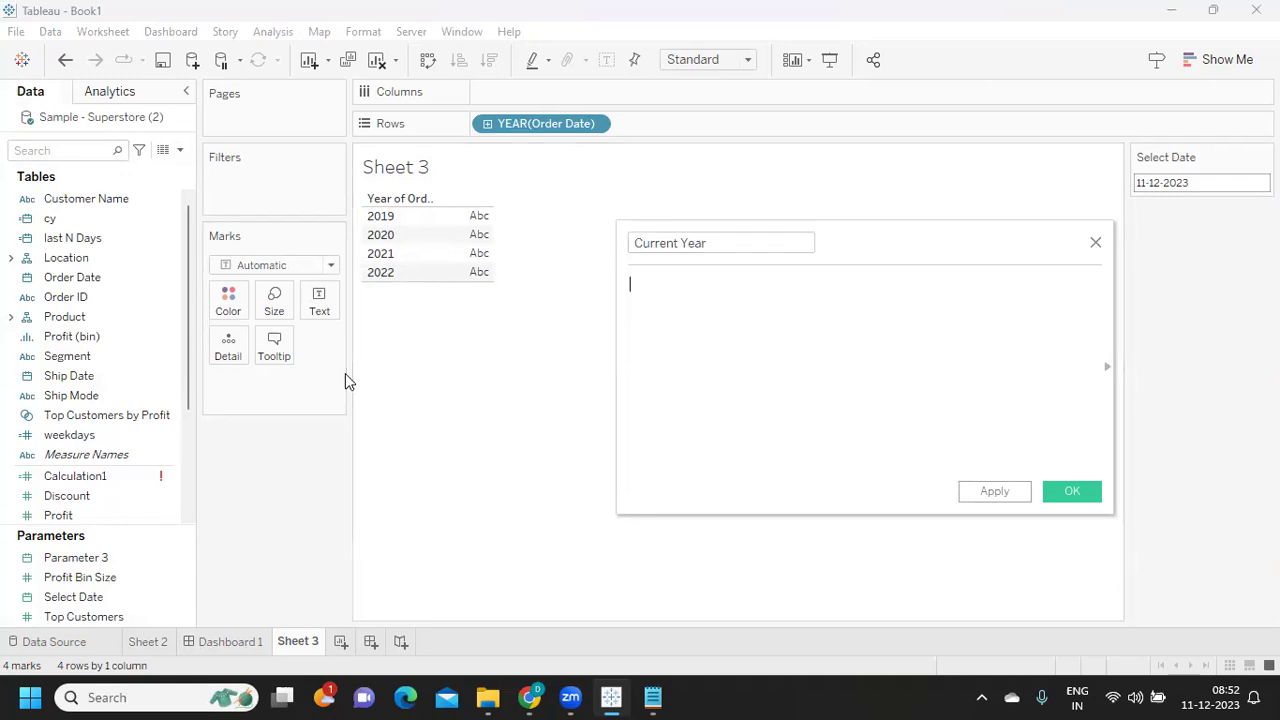
text(d)
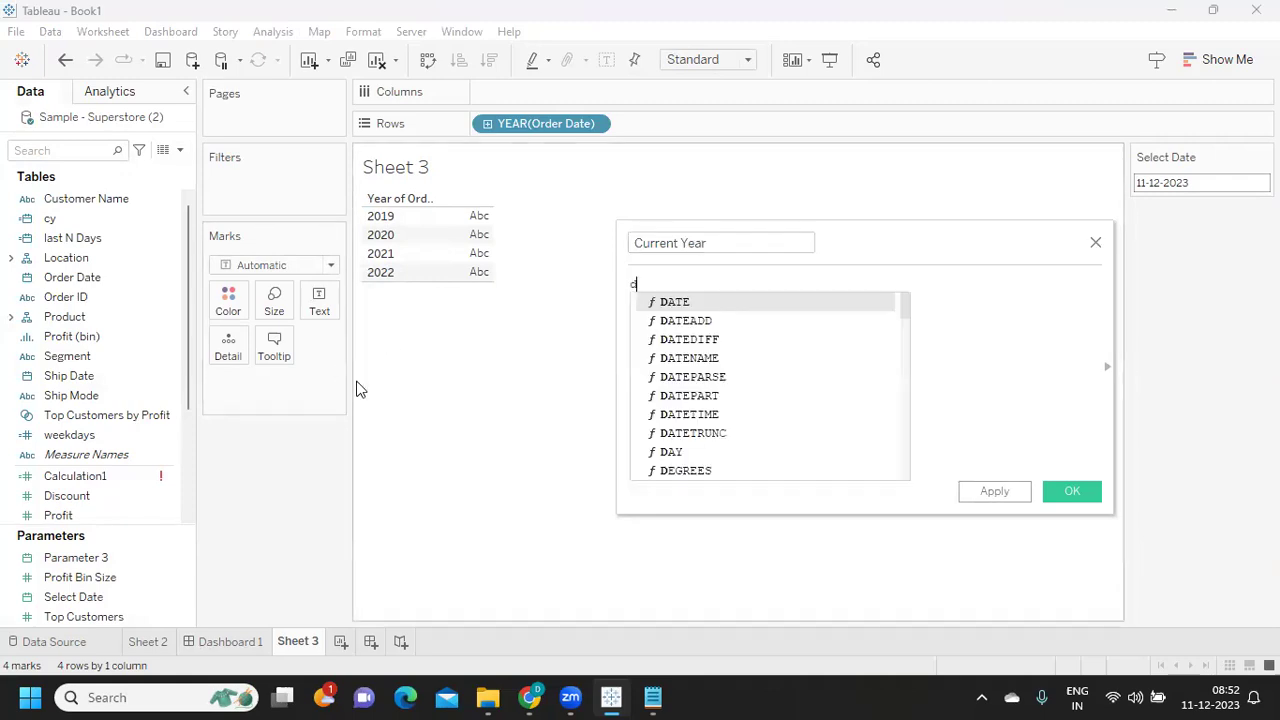
key(Down)
key(Return)
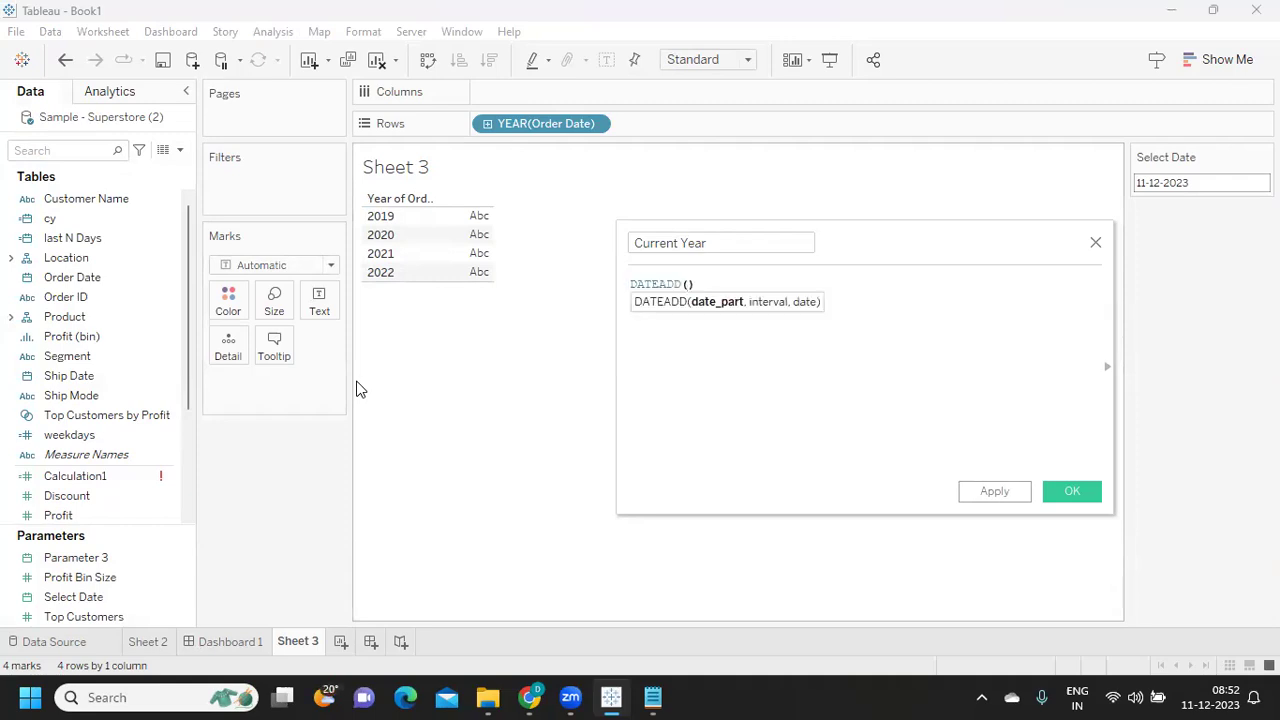
text('year')
text(,1,[O)
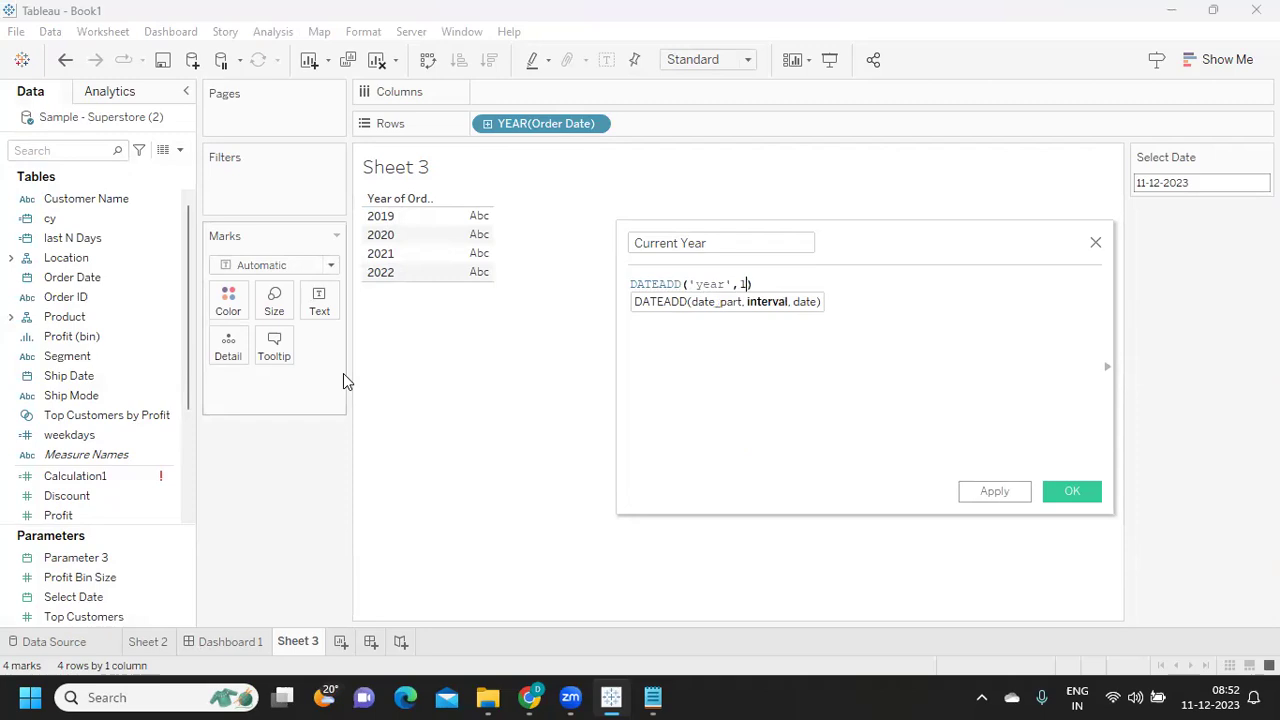
key(Return)
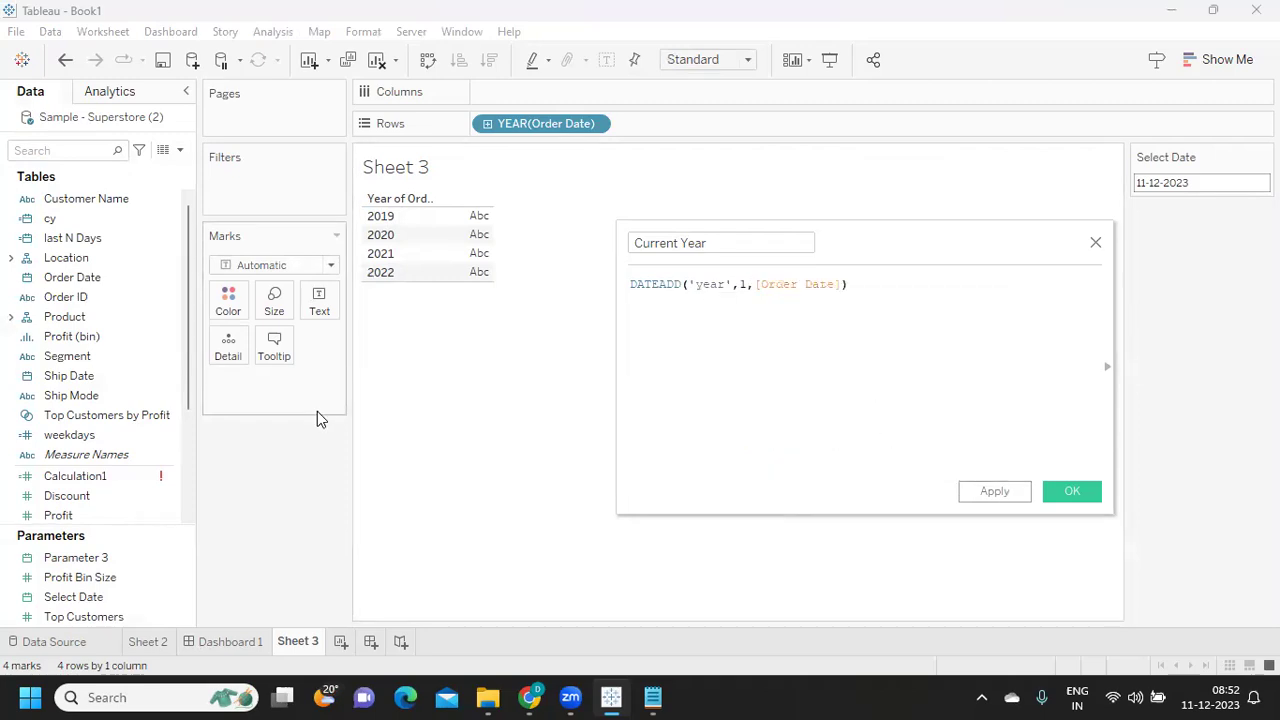
drag(866, 278, 549, 283)
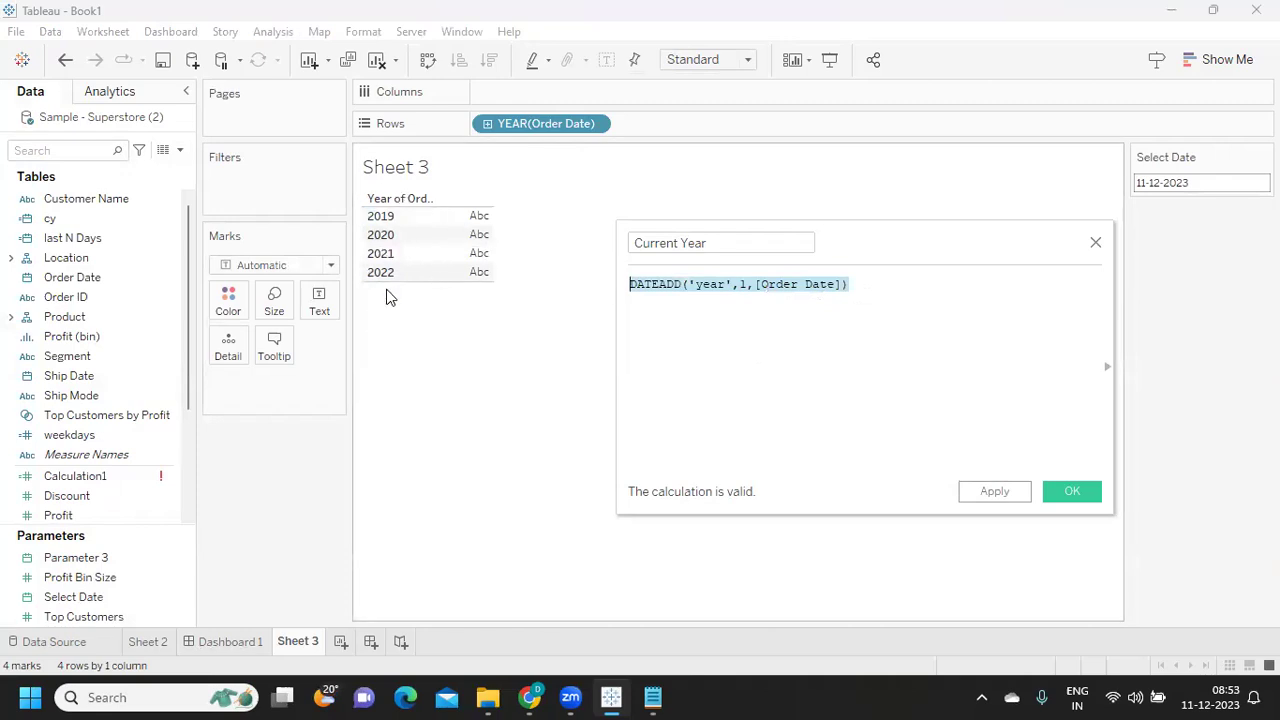
click(988, 492)
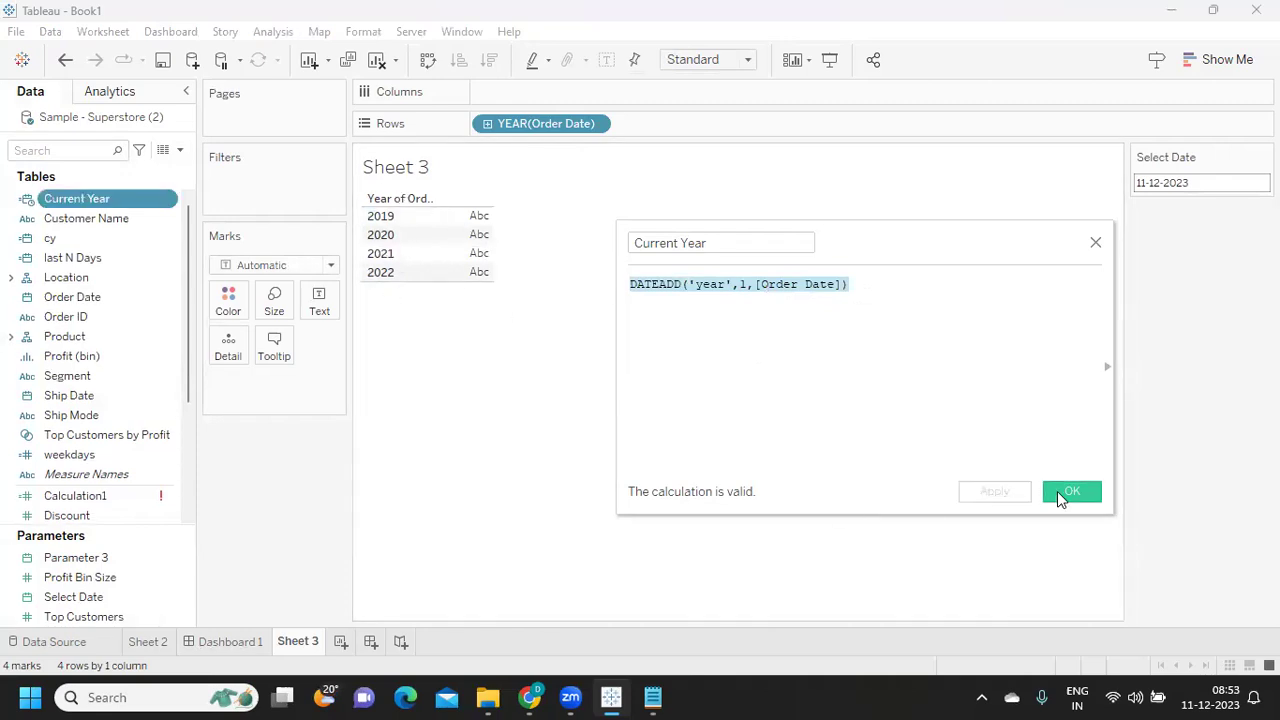
click(1059, 489)
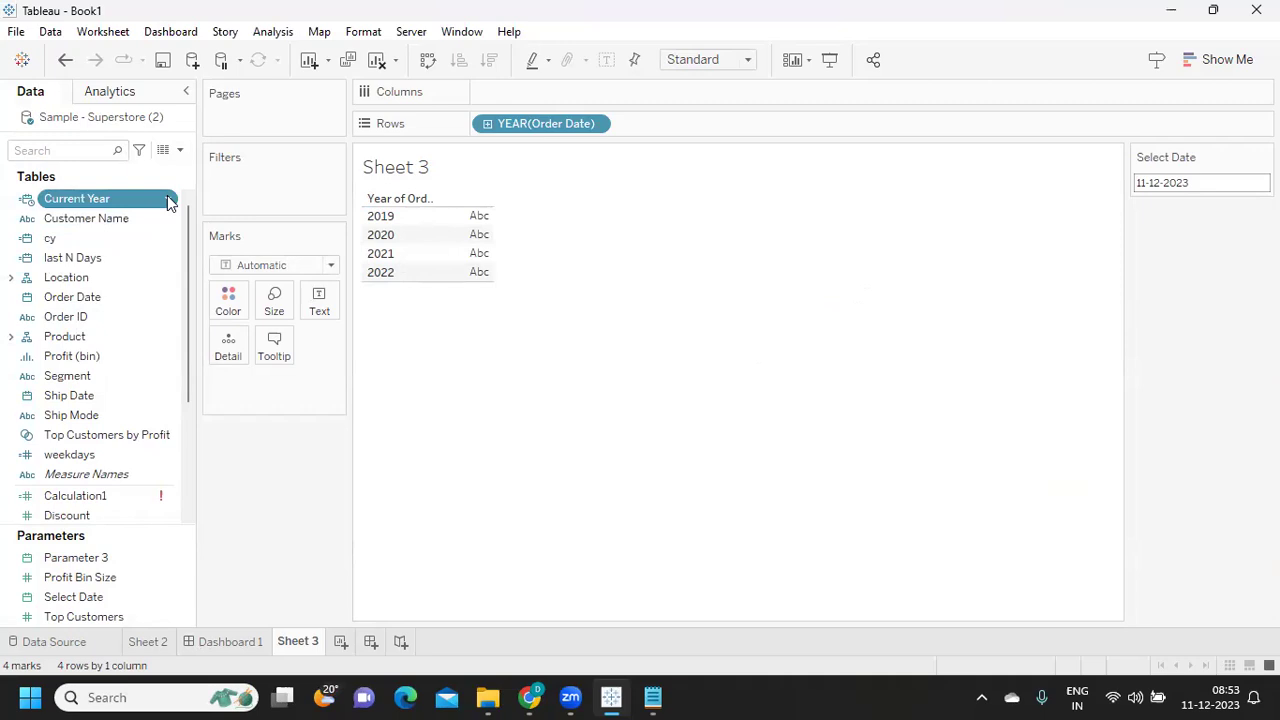
Change the Current Year field's data type to Date and put it on Rows in place of Order Date.
right_click(168, 203)
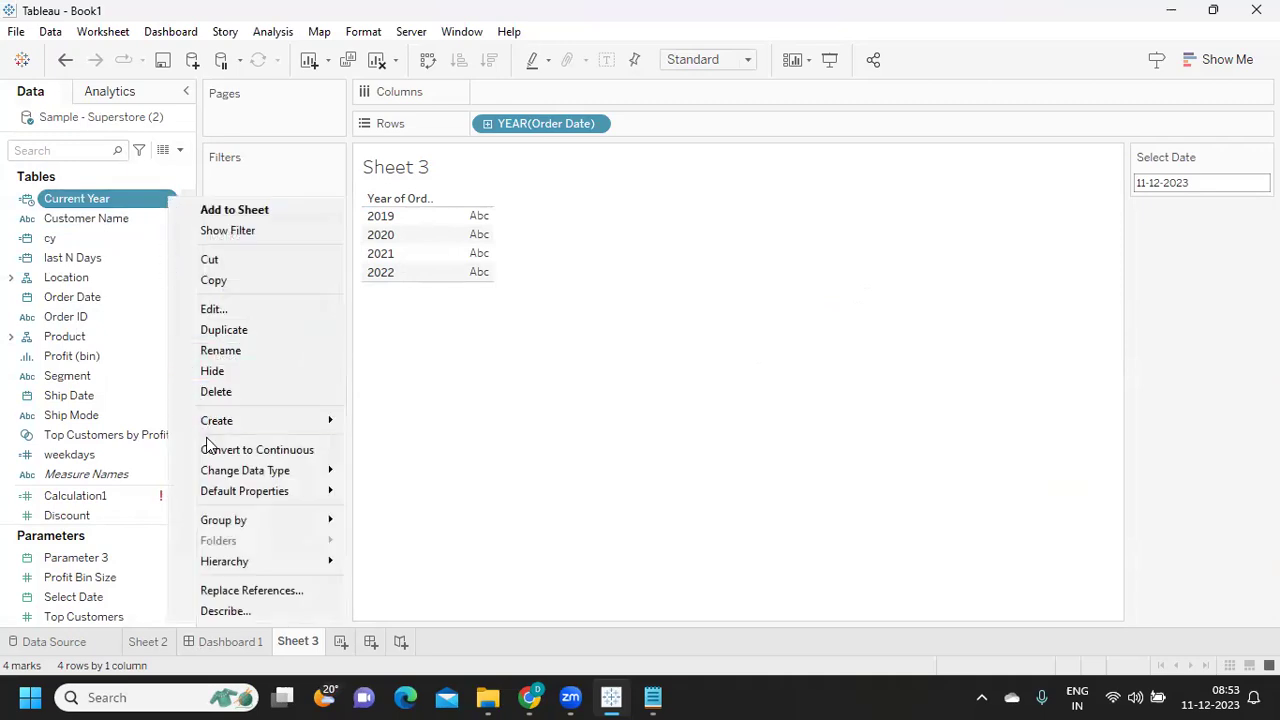
mouse_move(224, 470)
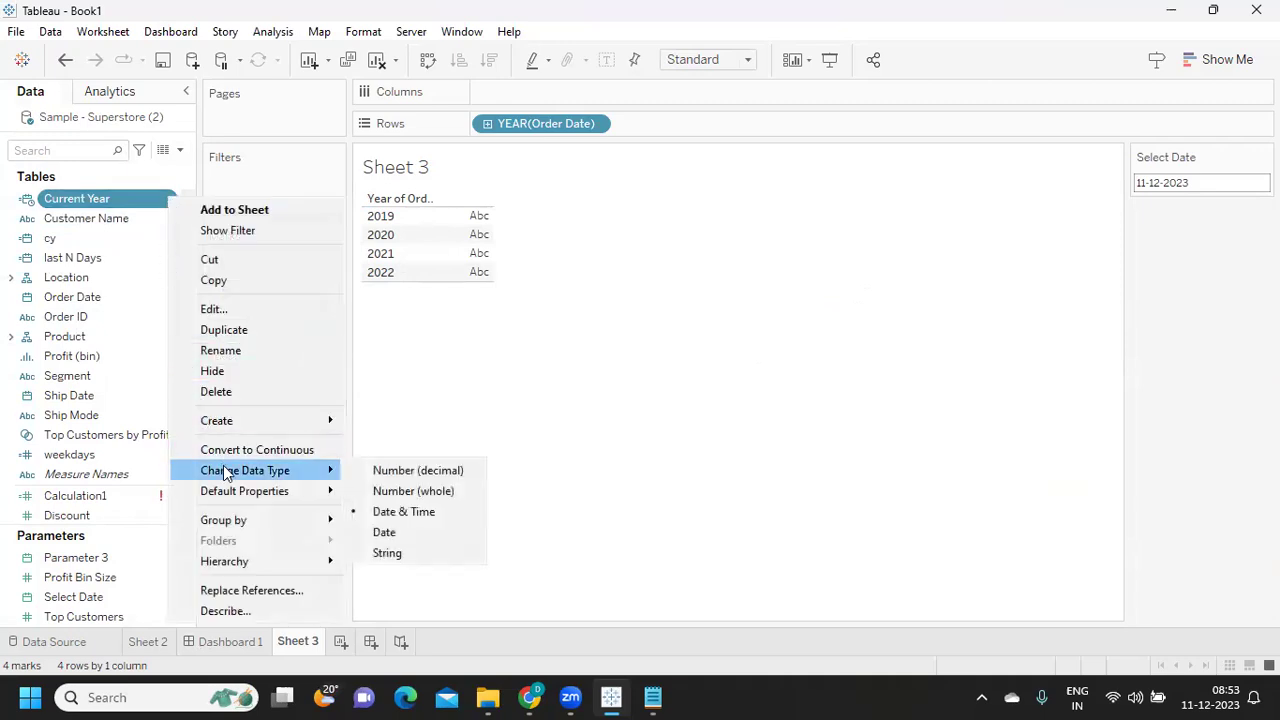
click(393, 540)
drag(105, 197, 694, 128)
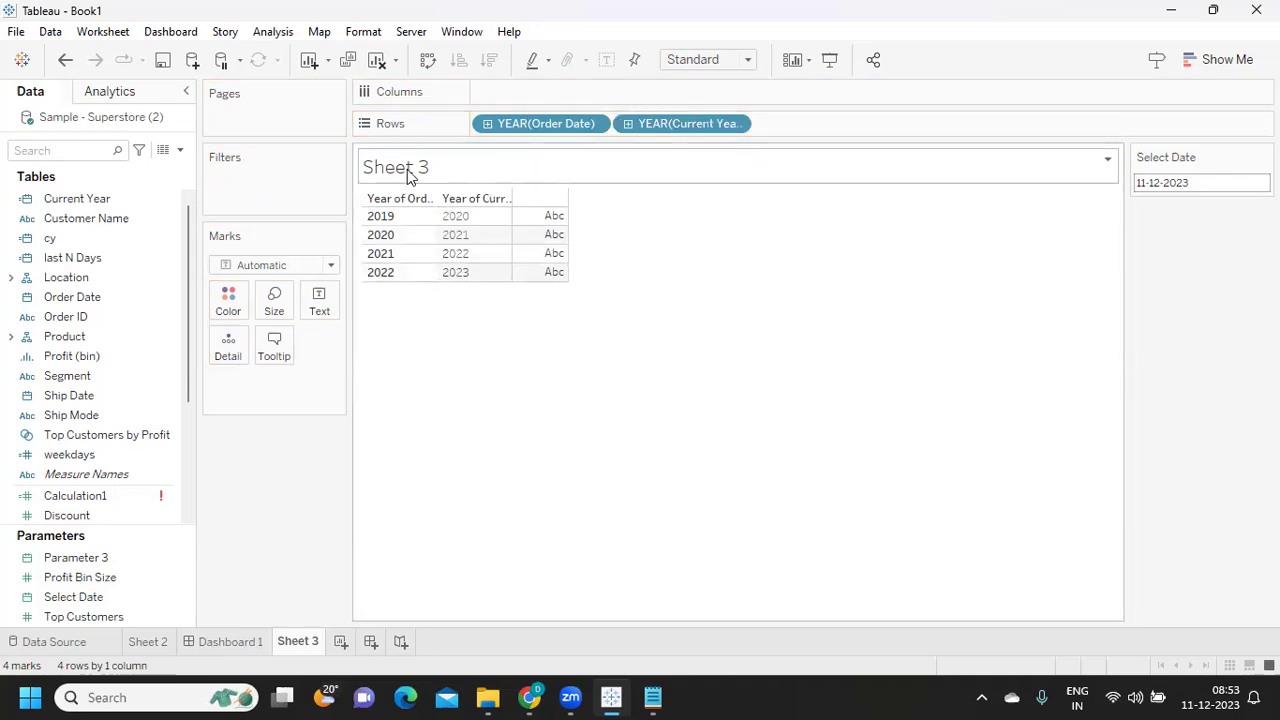
drag(514, 123, 170, 345)
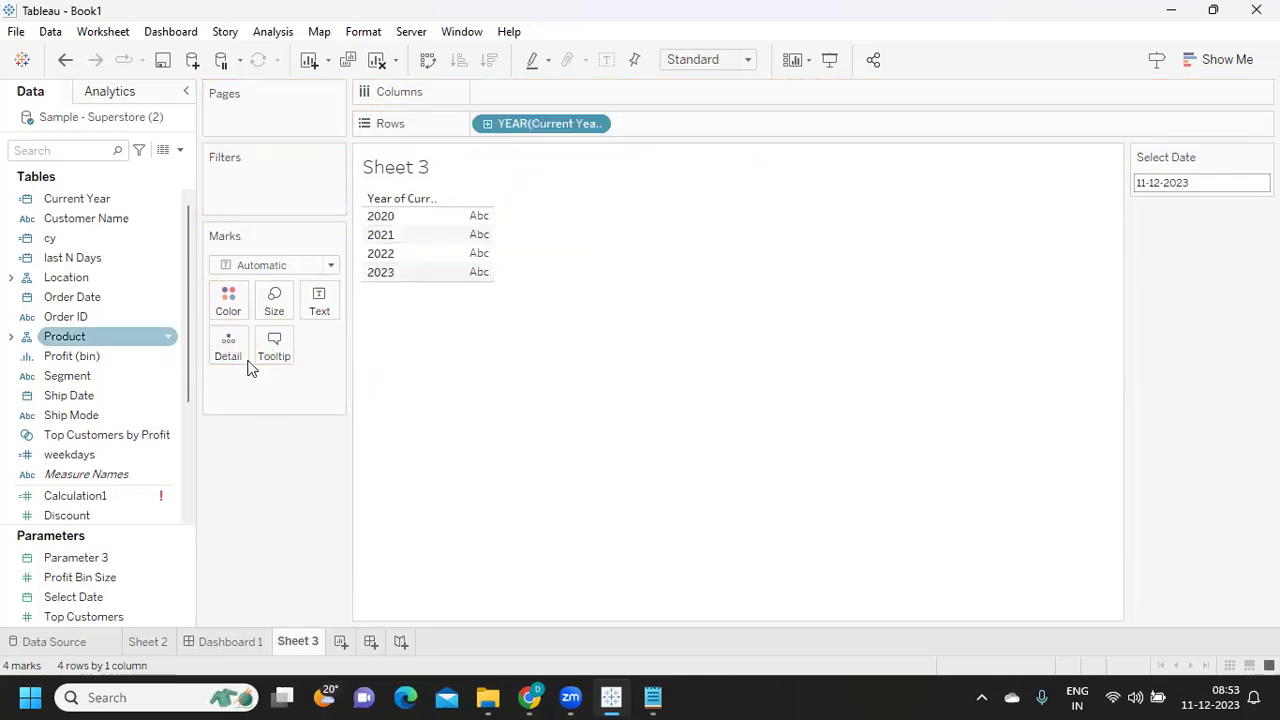
Display Current Year on Rows as discrete exact dates and look through the list to its last dates.
click(597, 124)
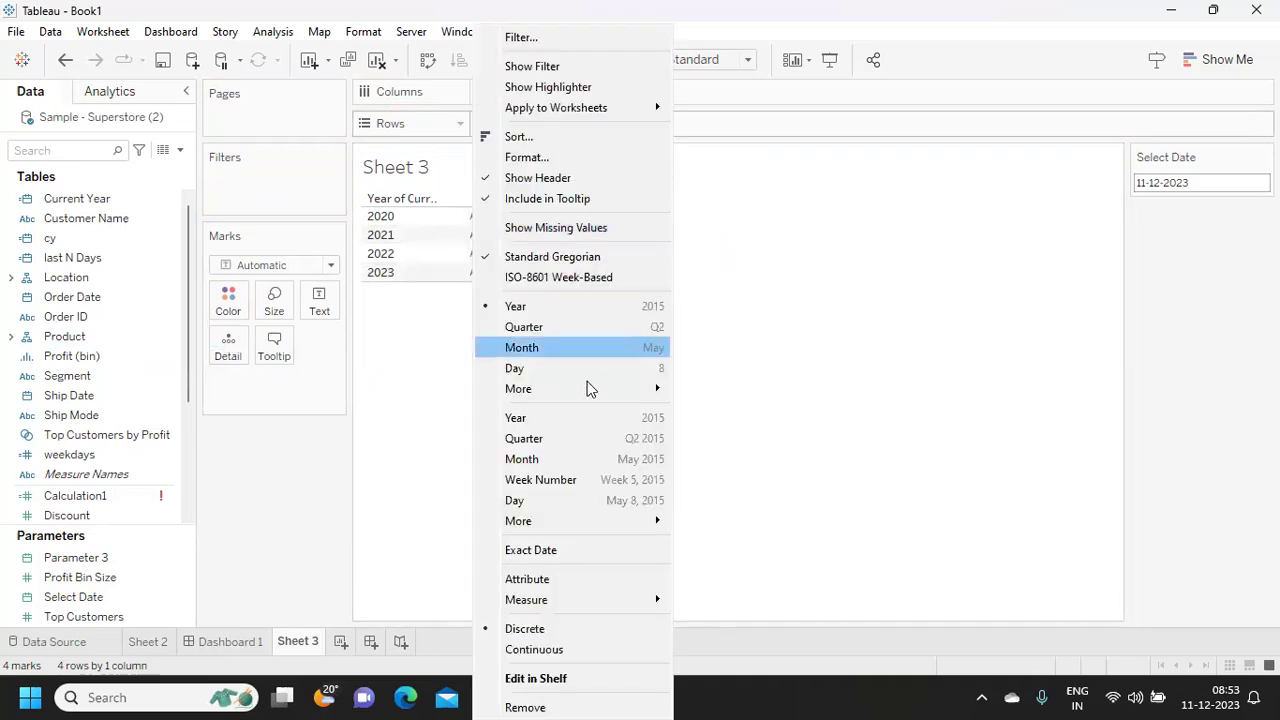
click(548, 552)
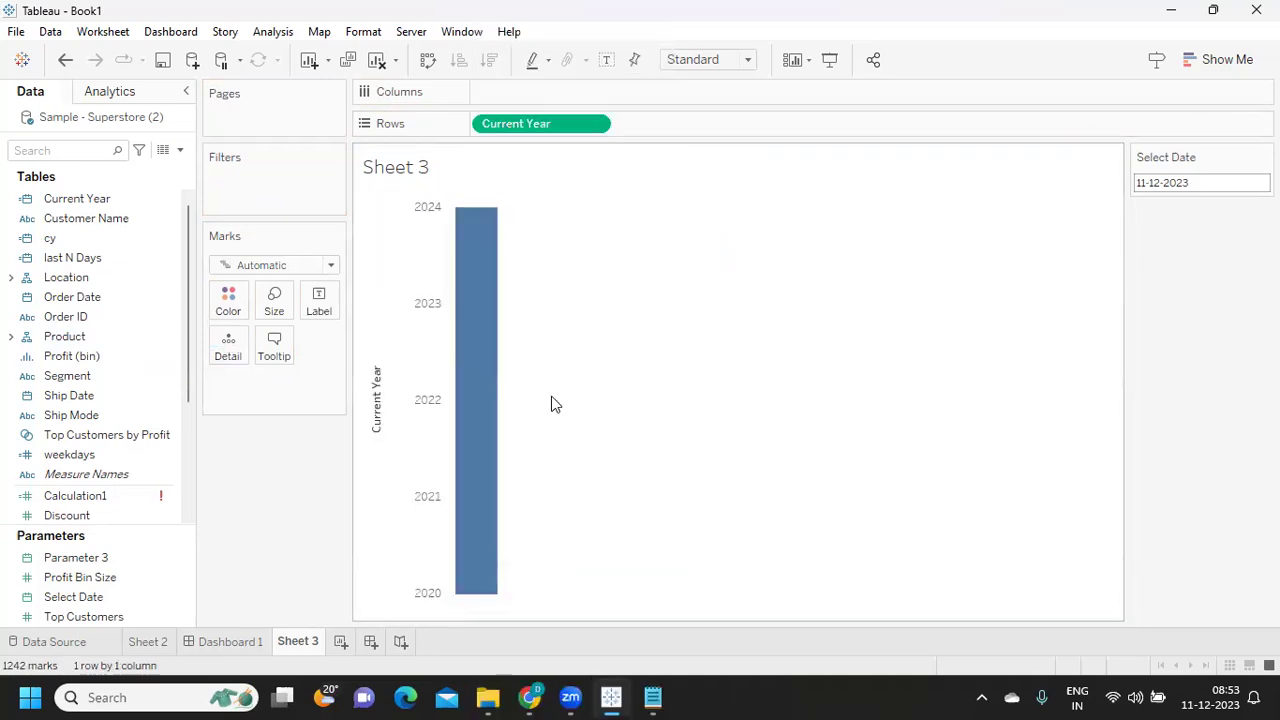
click(595, 125)
click(556, 632)
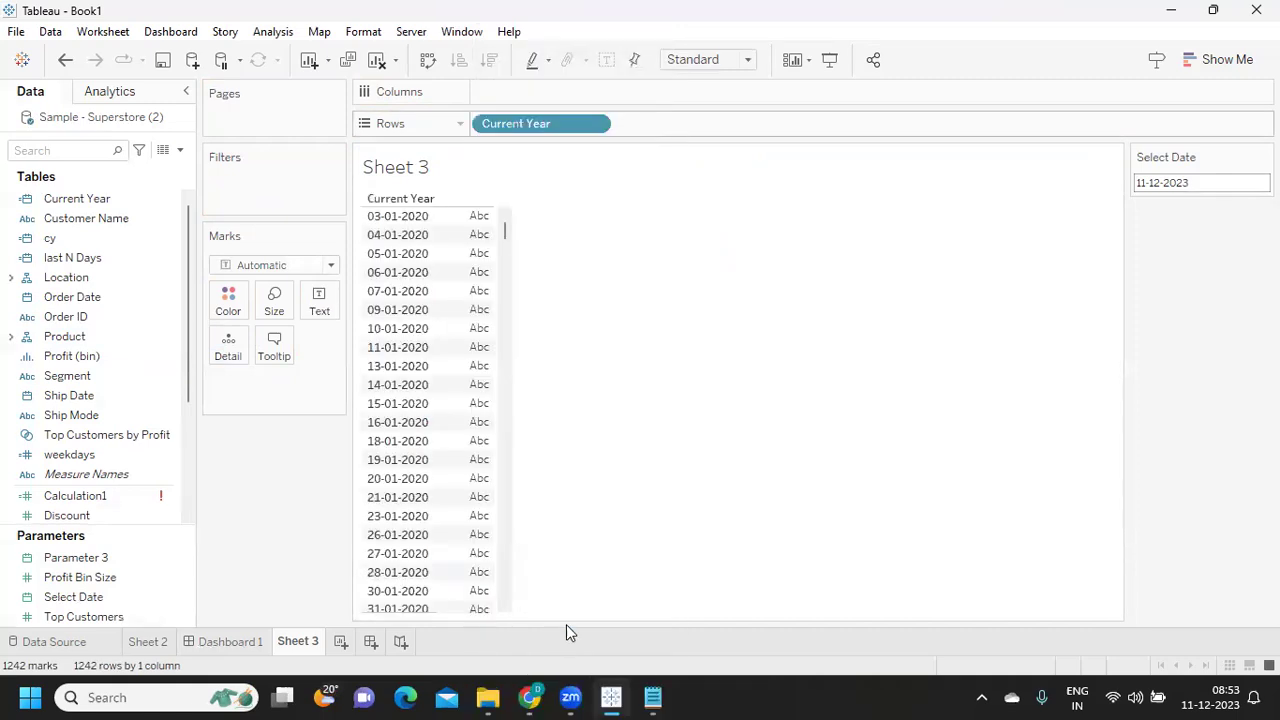
drag(506, 232, 490, 612)
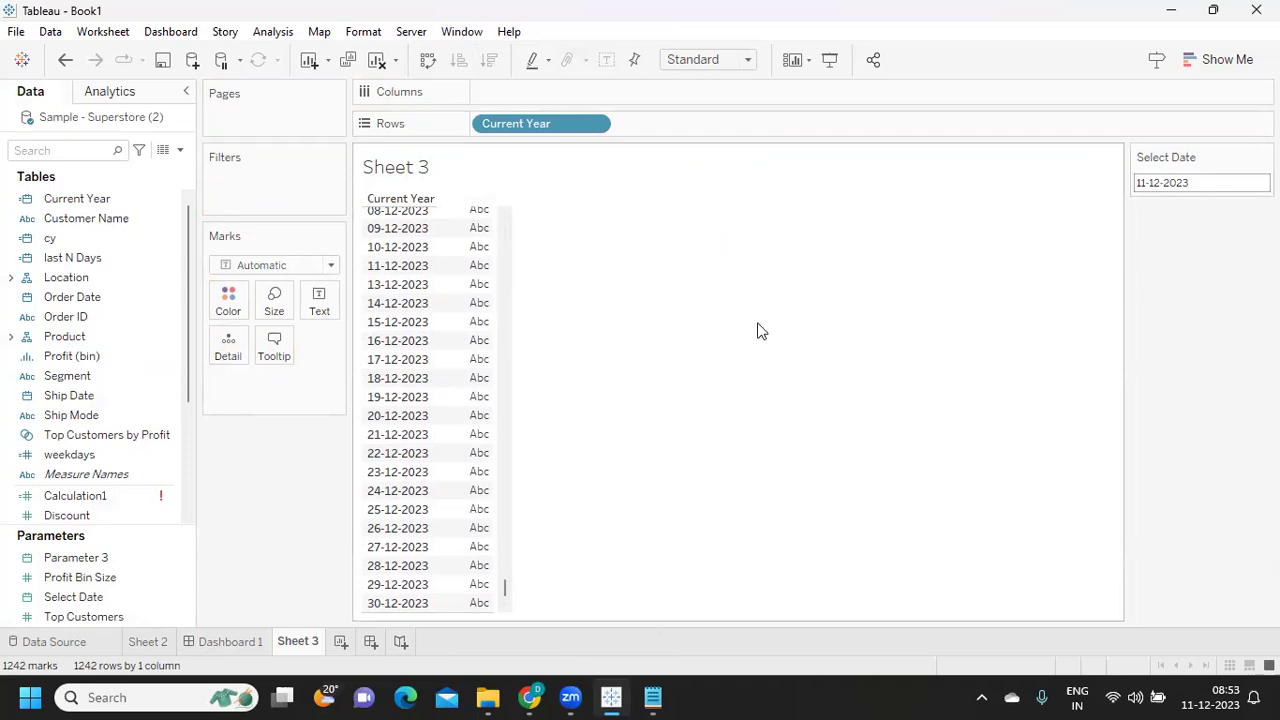
Rename Sheet 3 as Last 21 Days.
double_click(296, 644)
text(La)
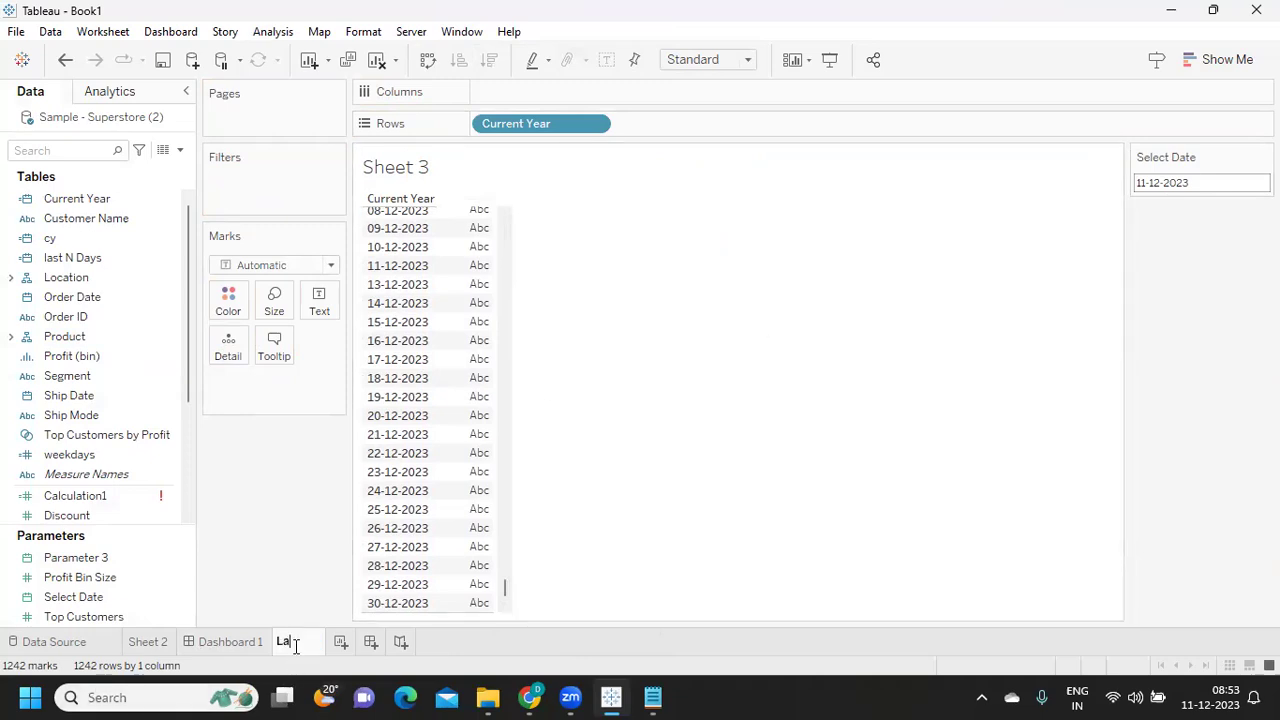
text(st 21 Days)
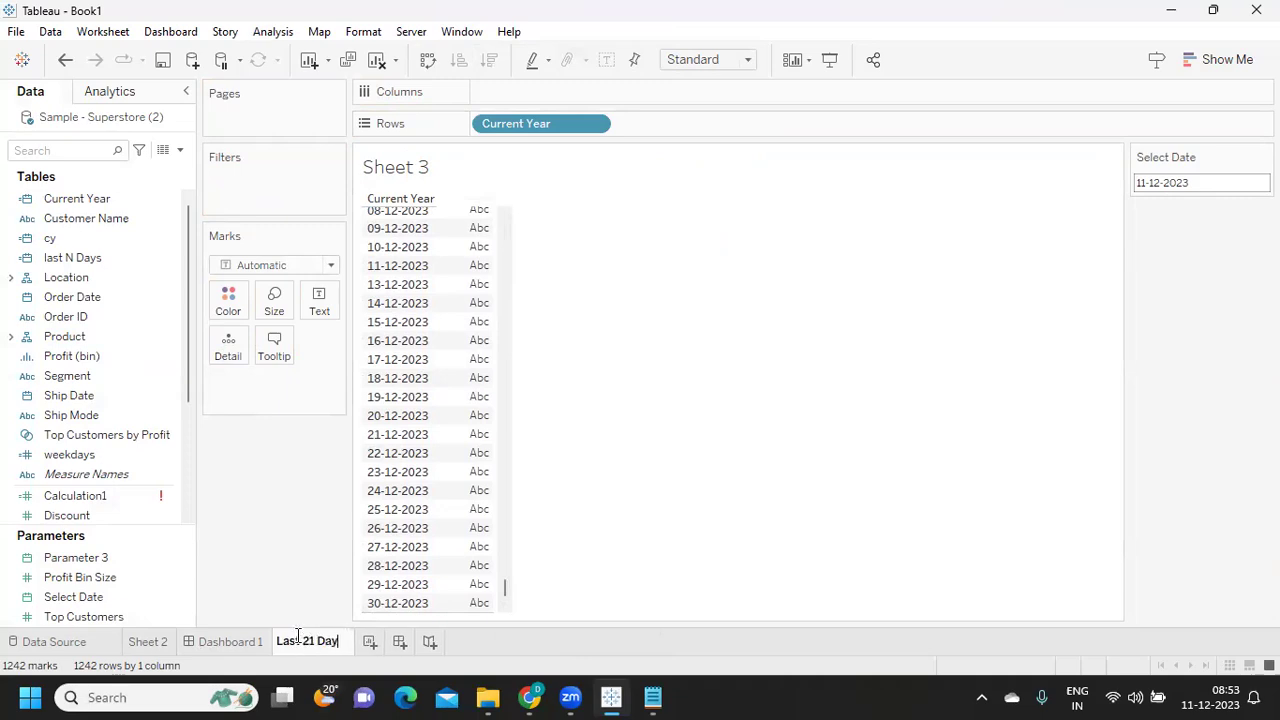
click(283, 504)
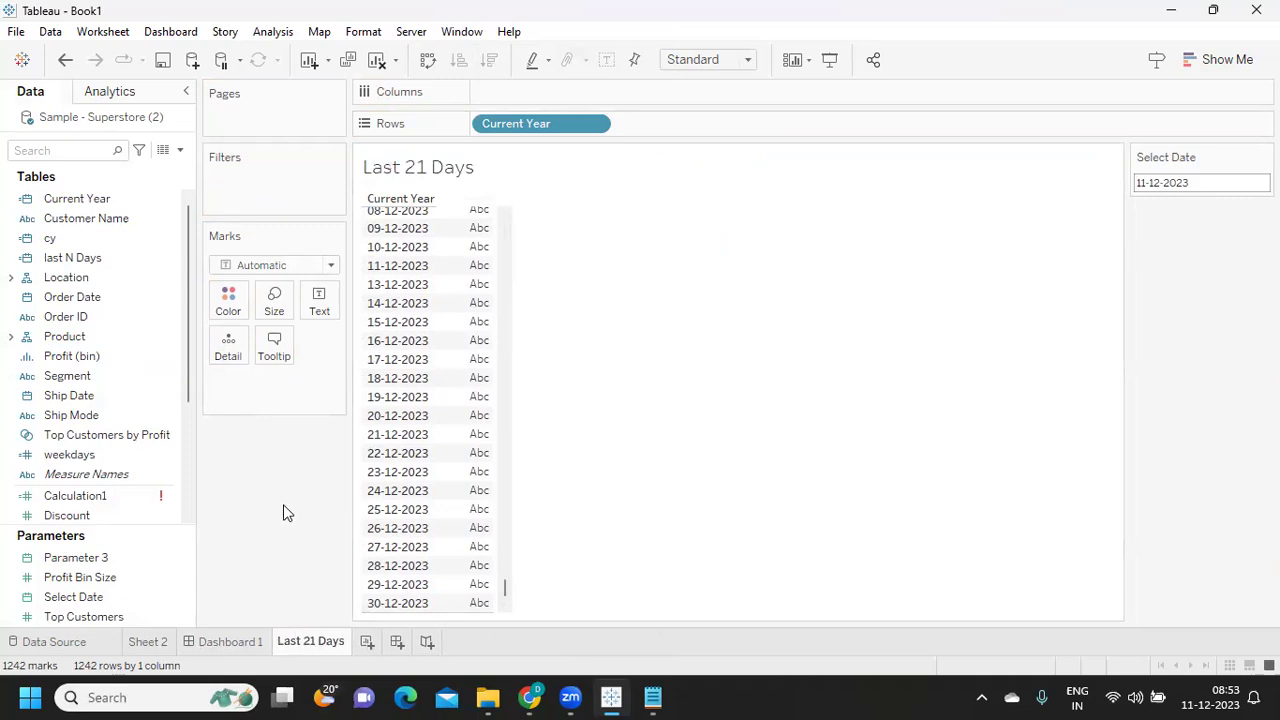
Start a calculated field named Last 21 Days and begin its formula with DATEDIFF and the date part 'day'.
click(180, 150)
click(112, 171)
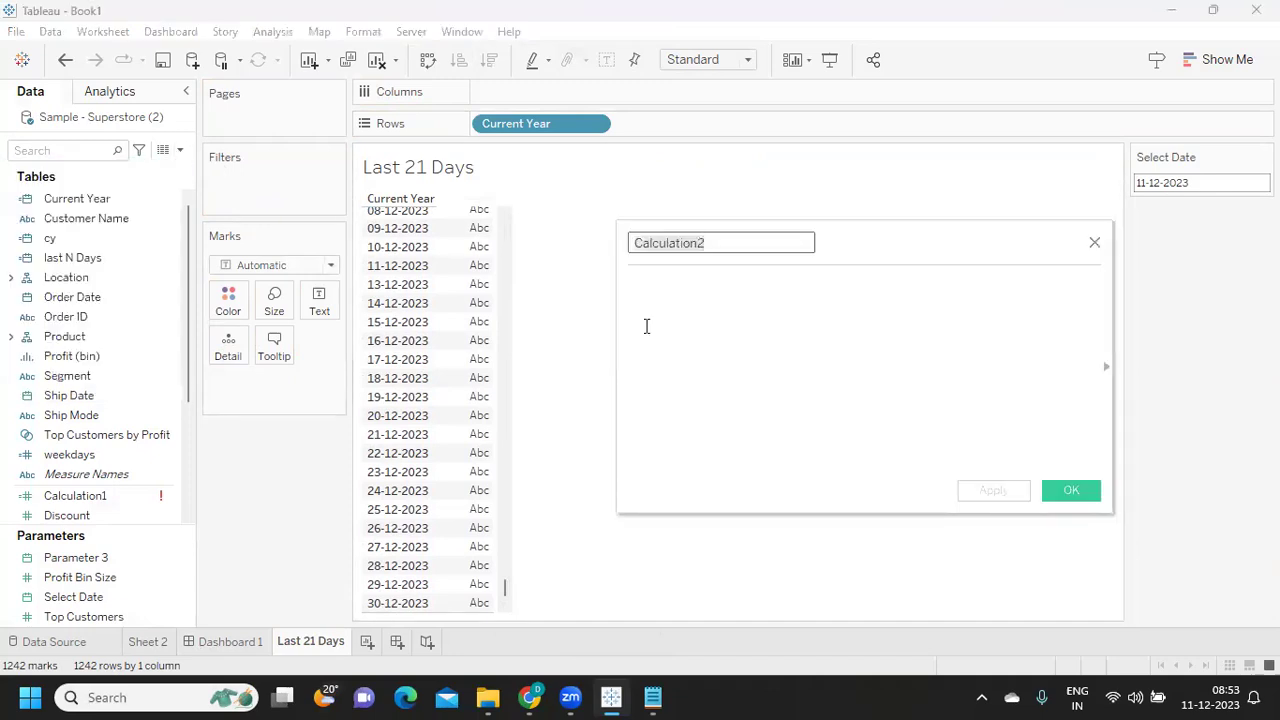
text(Last 21 Days)
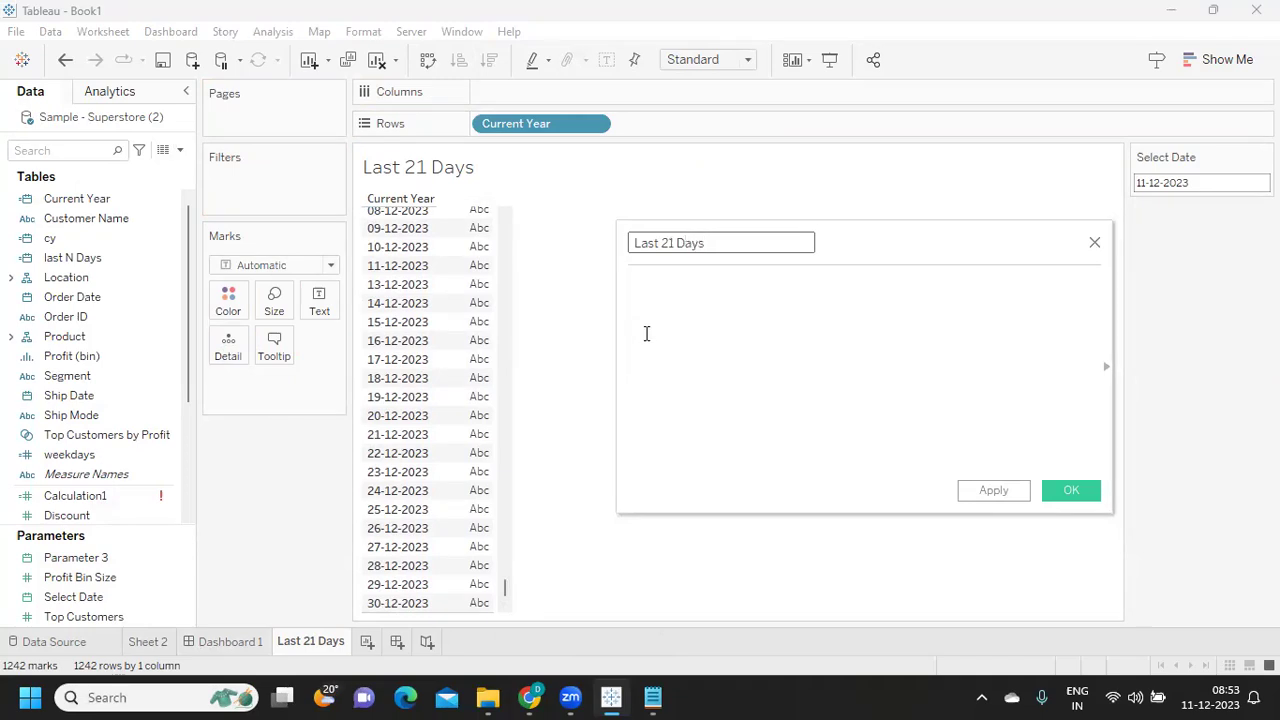
click(651, 330)
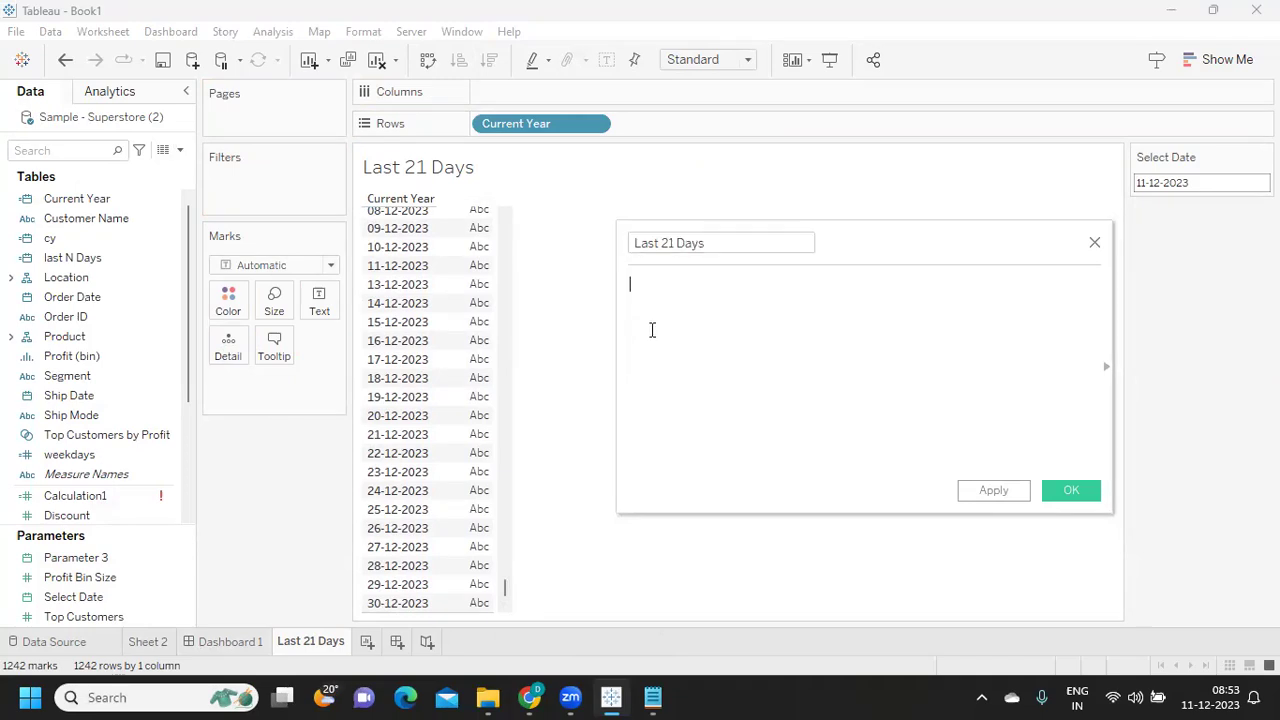
text(da)
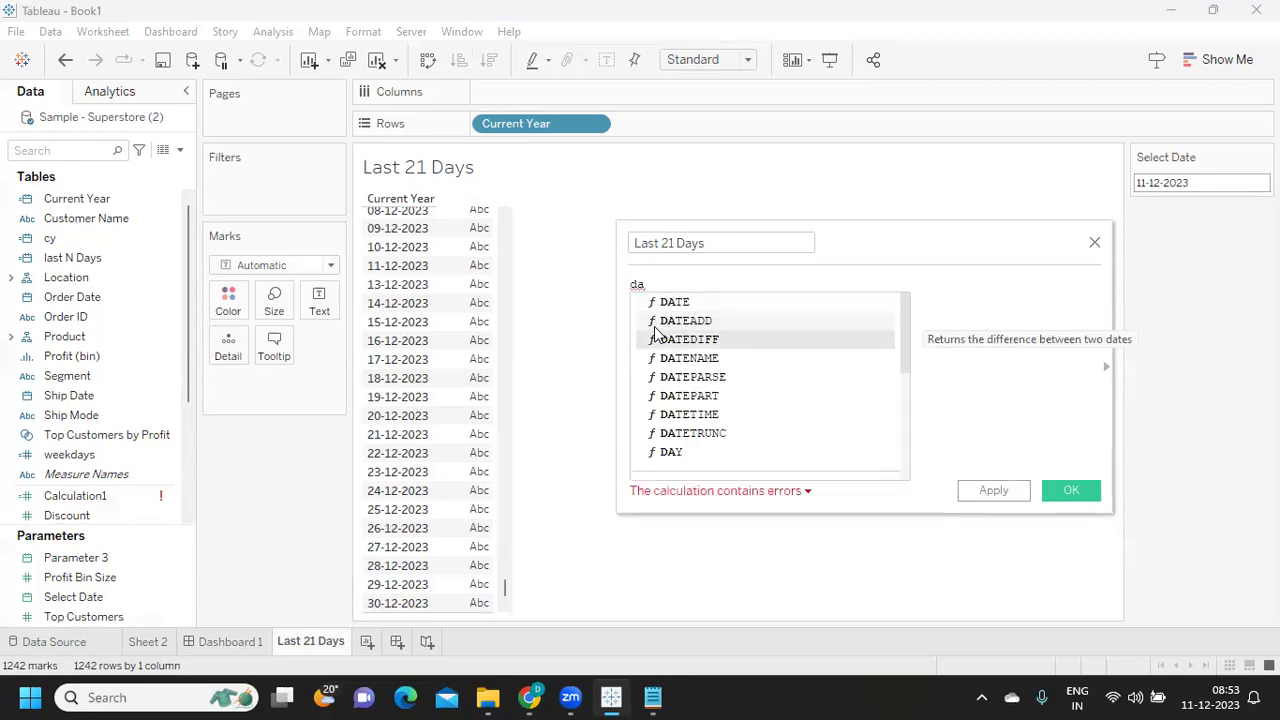
double_click(656, 338)
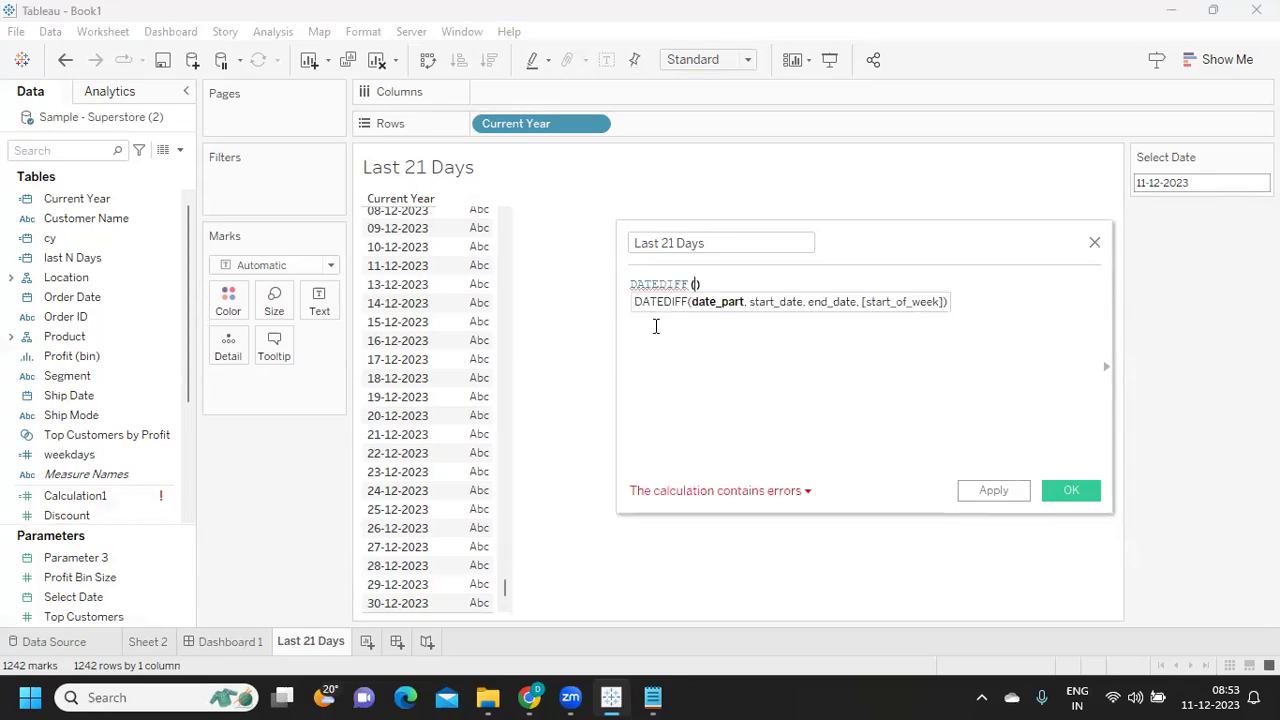
text(')
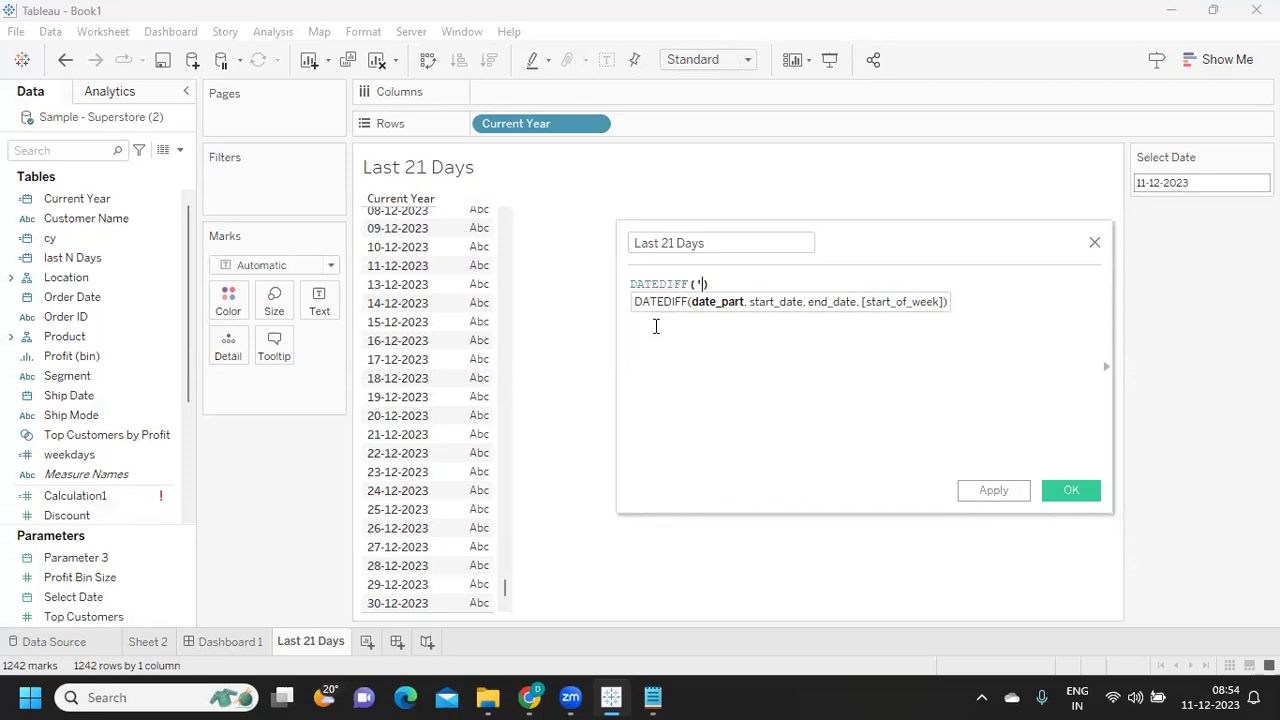
text(day',)
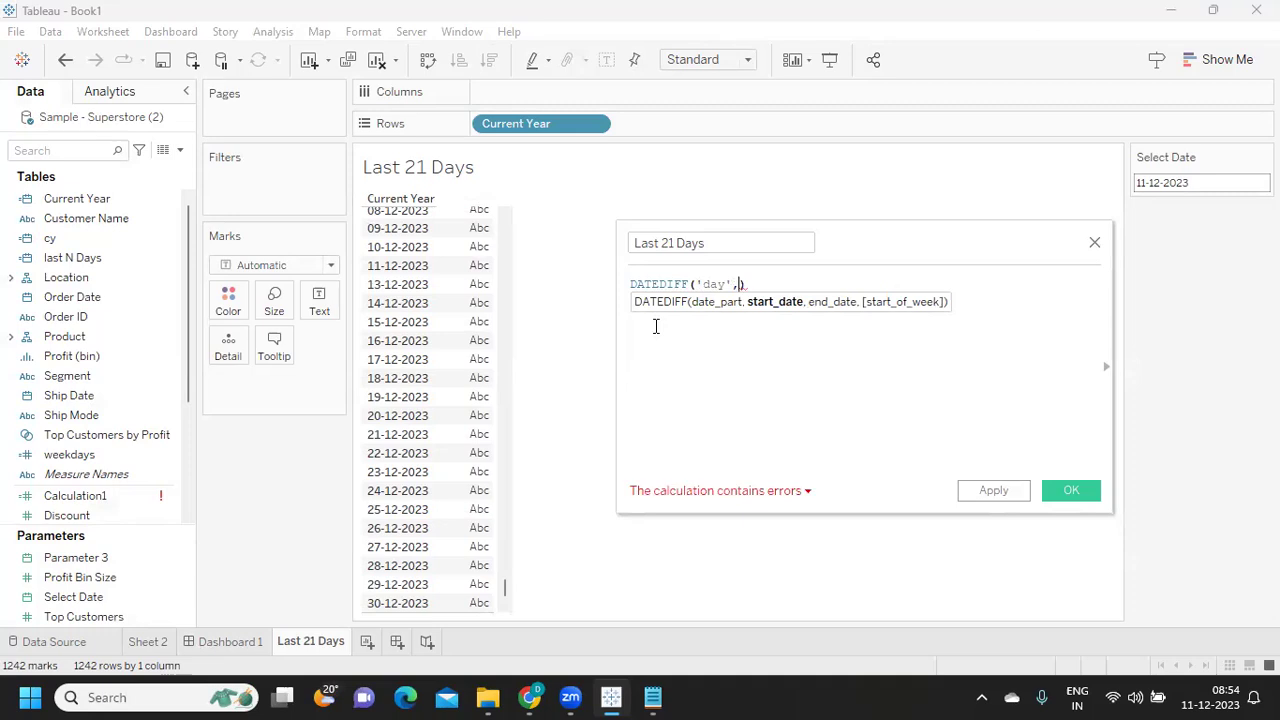
double_click(712, 284)
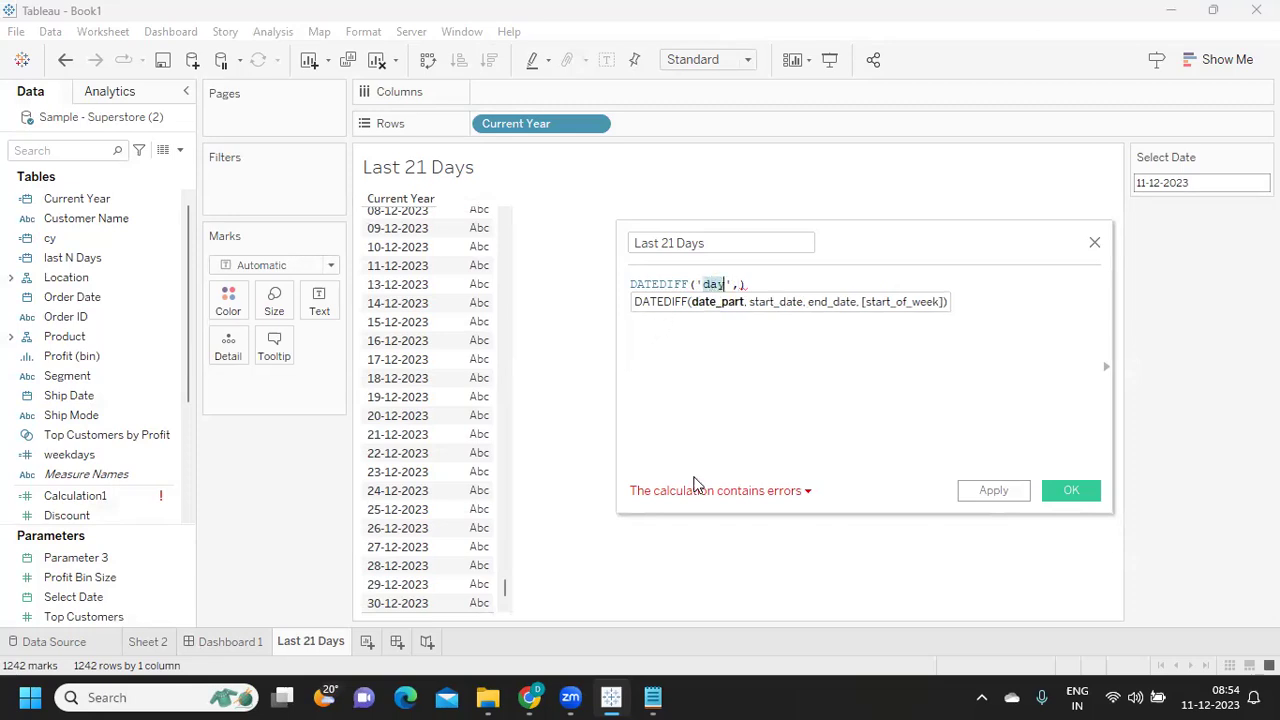
click(740, 284)
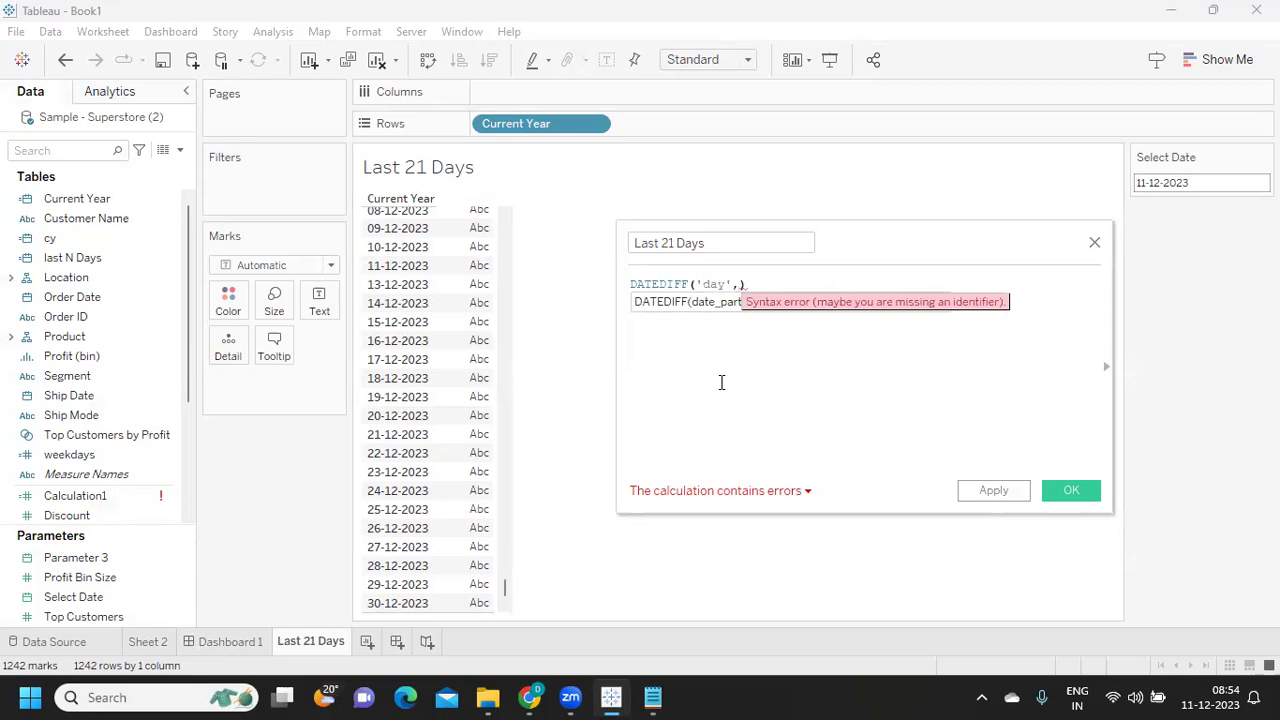
Complete the DATEDIFF formula with [Select Date] as start date and [Current Year] as end date, and save the field.
text(sel)
key(Return)
text(,c)
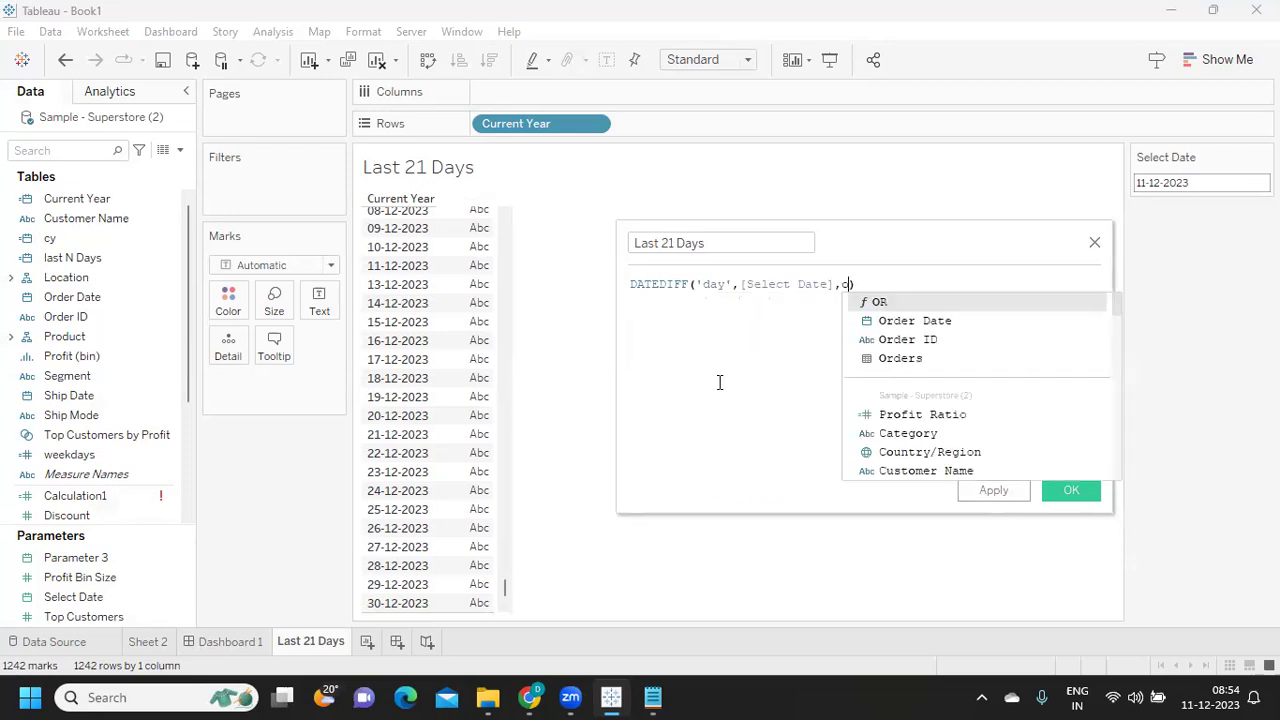
text(u)
key(Return)
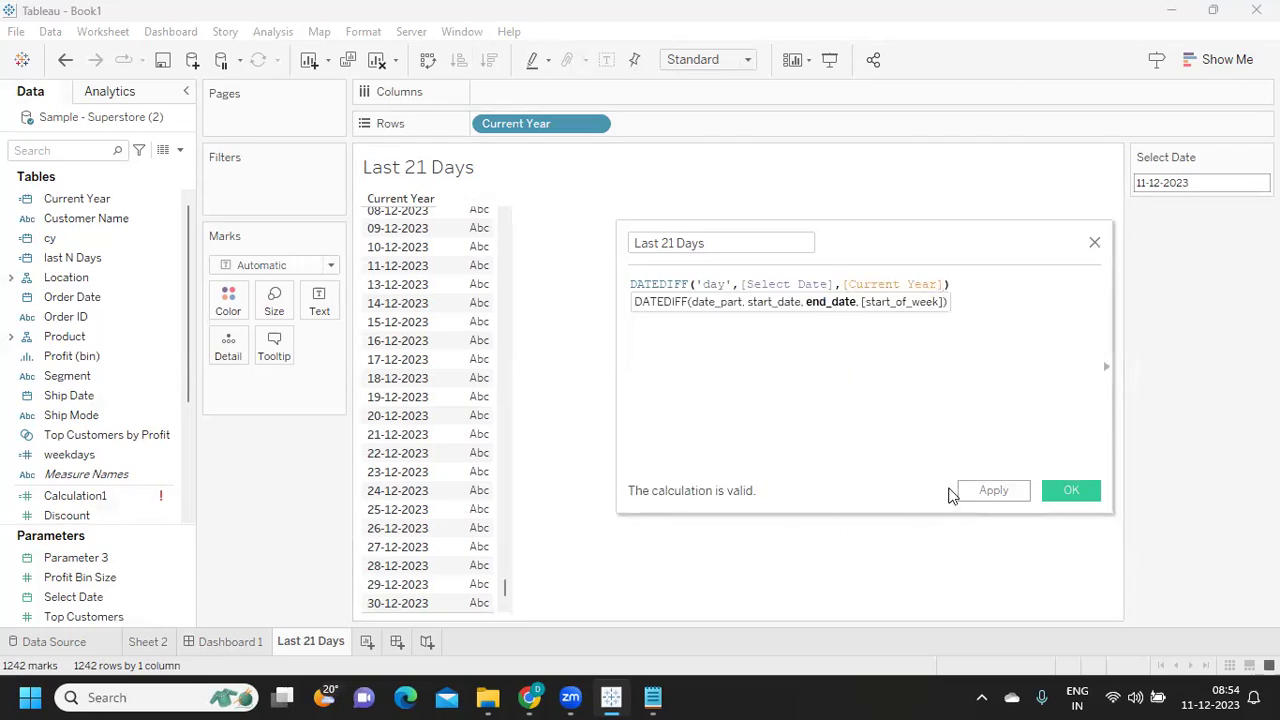
click(988, 495)
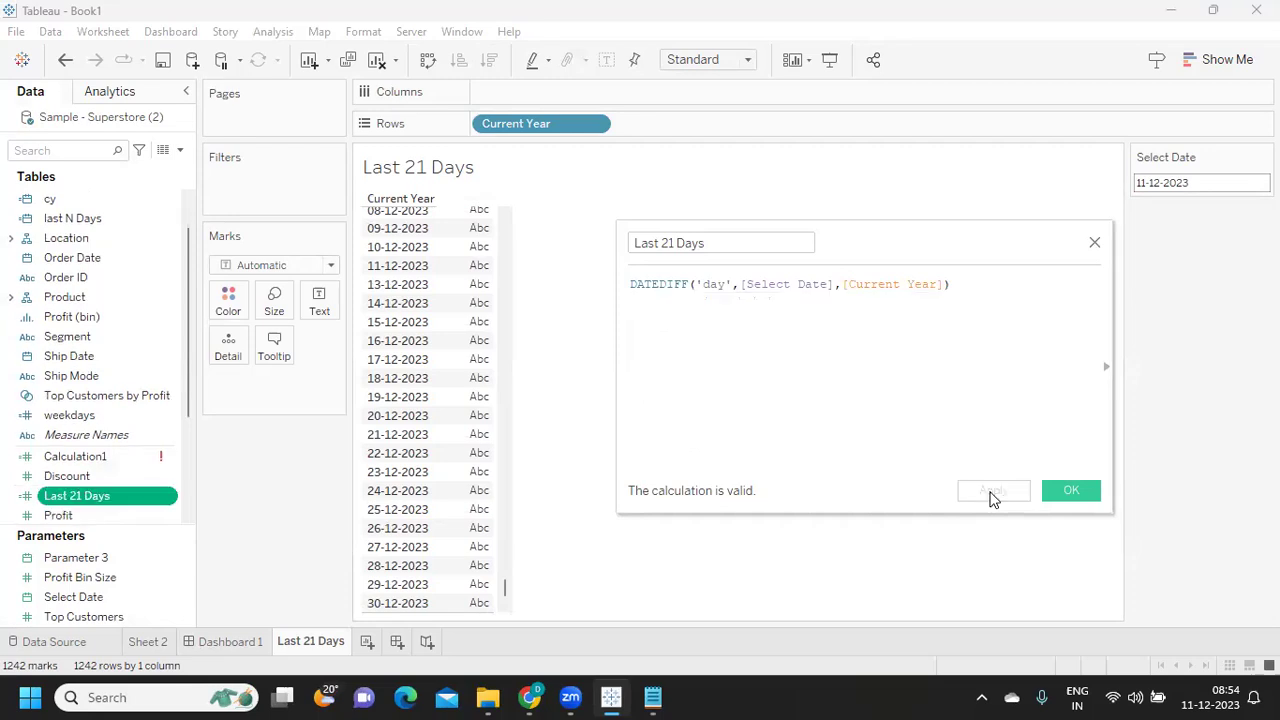
click(1071, 491)
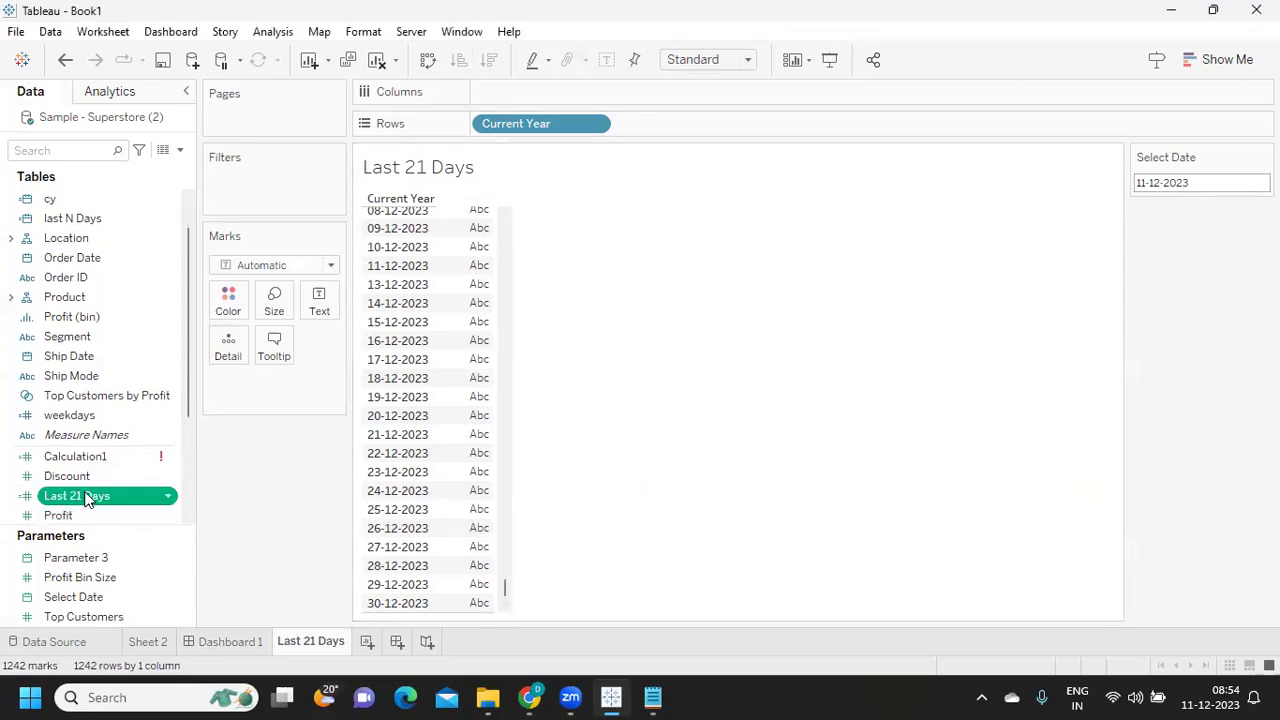
Convert the Last 21 Days field to a dimension and place it on Rows after Current Year.
mouse_move(85, 498)
mouse_down()
mouse_move(702, 127)
mouse_move(700, 116)
mouse_move(395, 275)
mouse_move(85, 505)
mouse_up()
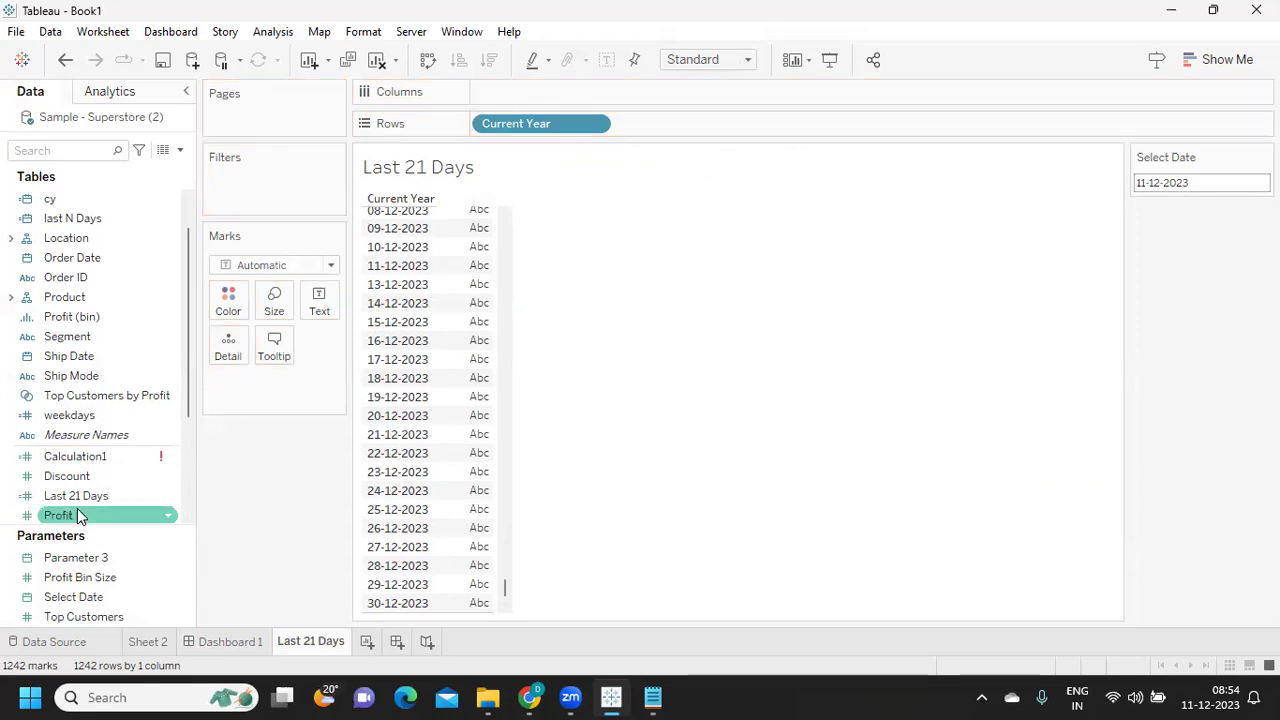
right_click(171, 497)
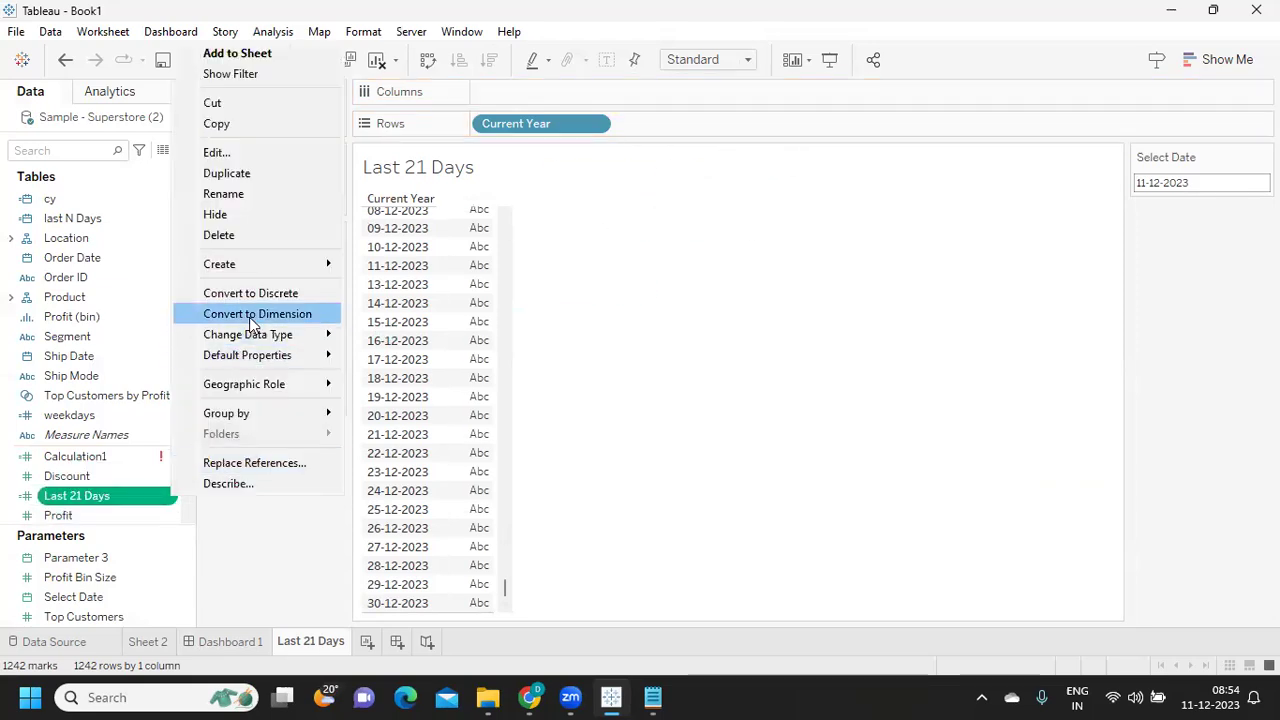
click(257, 314)
drag(62, 218, 642, 127)
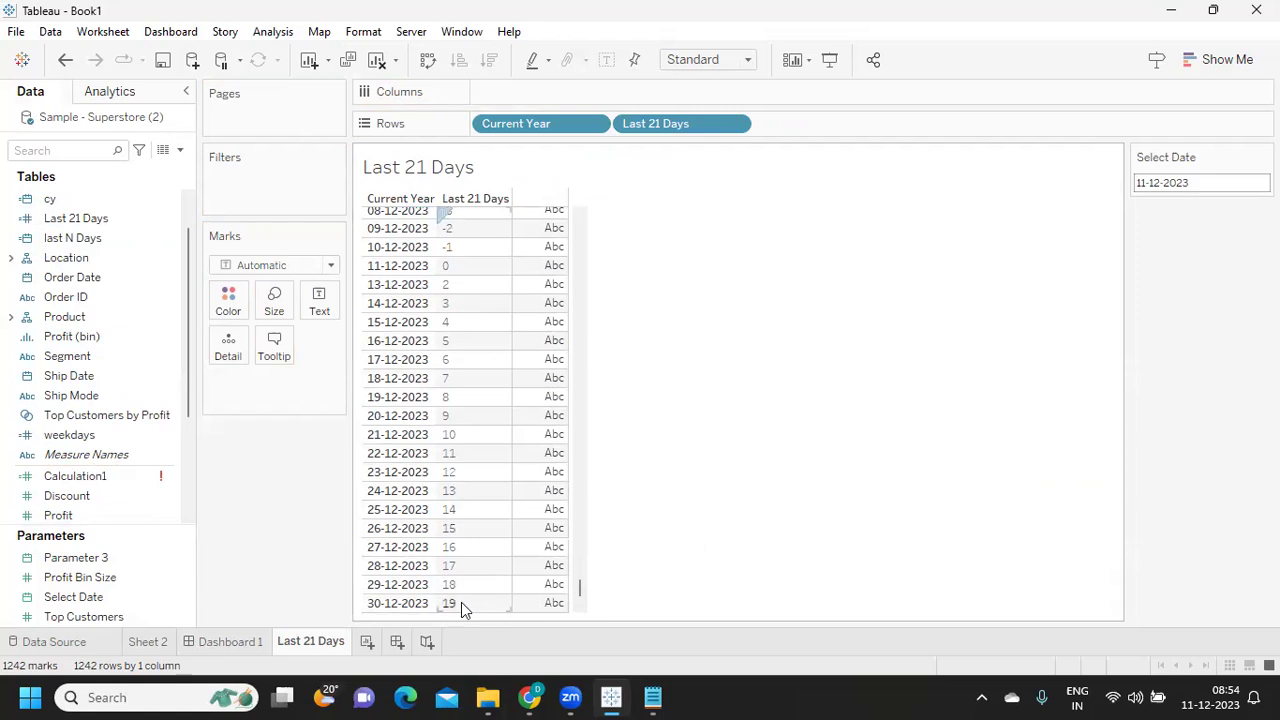
Reorder the Last 21 Days formula to DATEDIFF('day',[Current Year],[Select Date]) and apply it.
scroll(472, 434, up, 1)
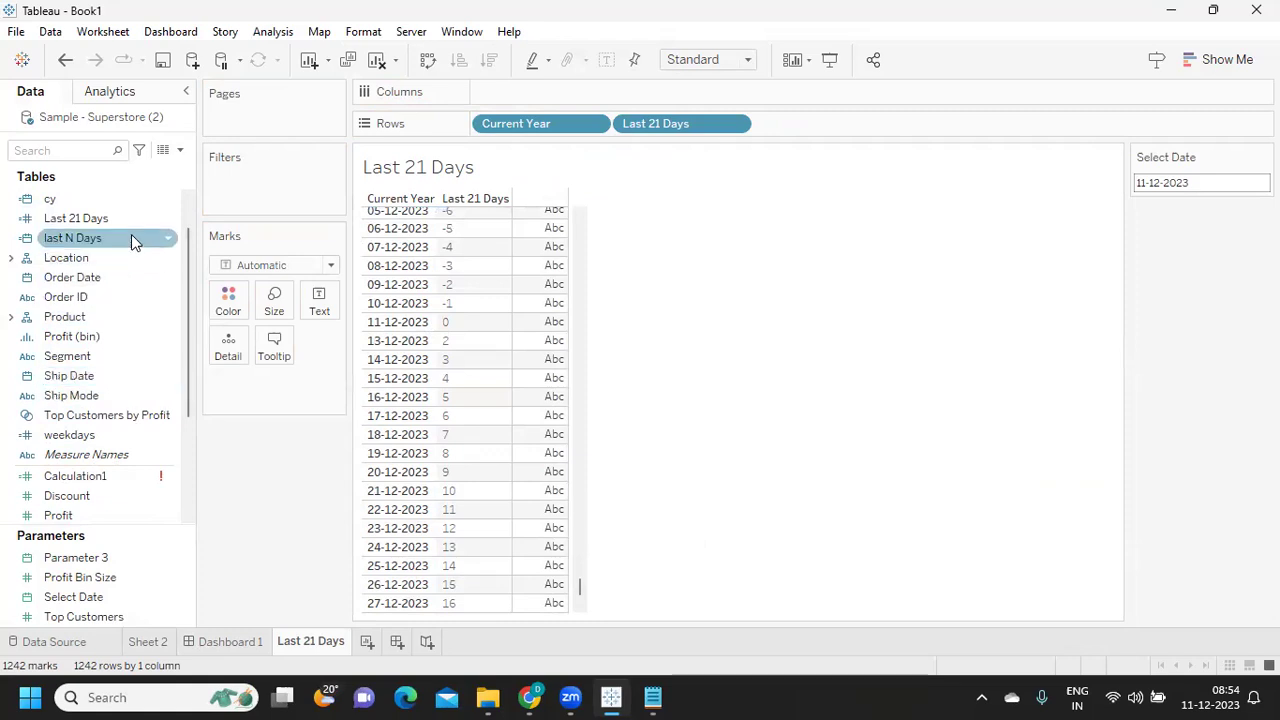
scroll(482, 290, up, 3)
scroll(486, 305, up, 1)
scroll(486, 305, down, 5)
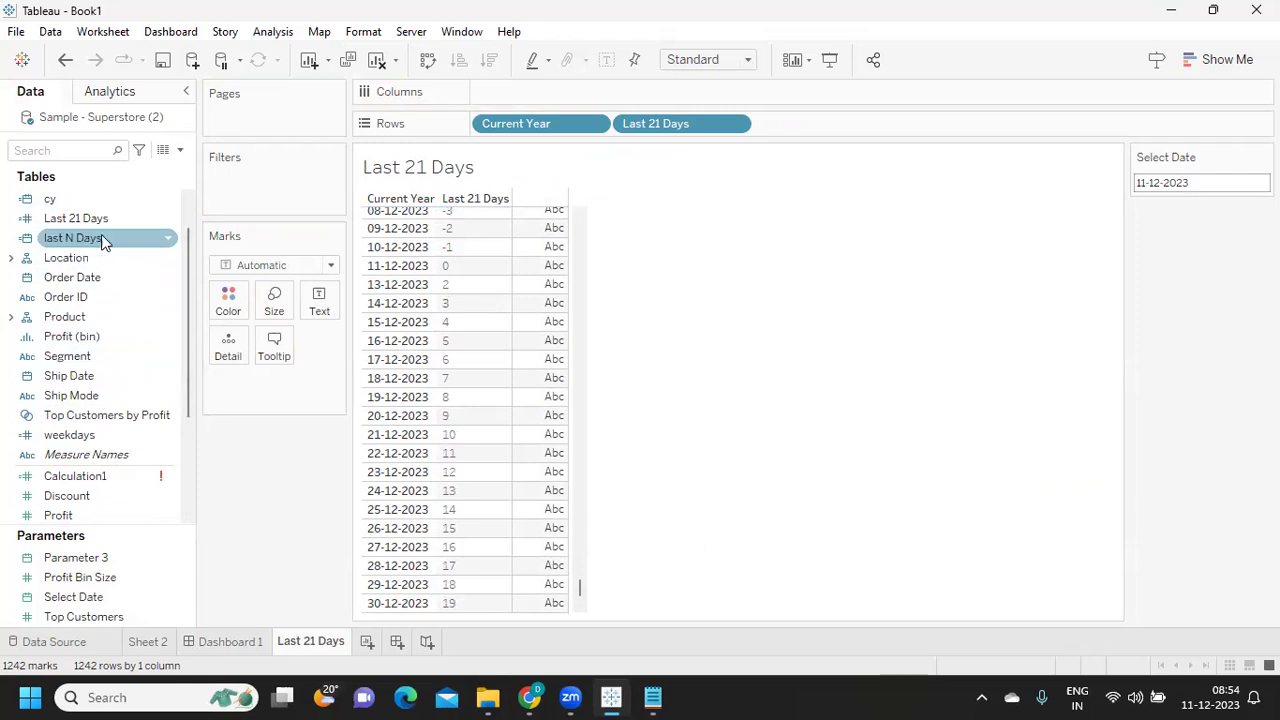
right_click(172, 221)
click(213, 334)
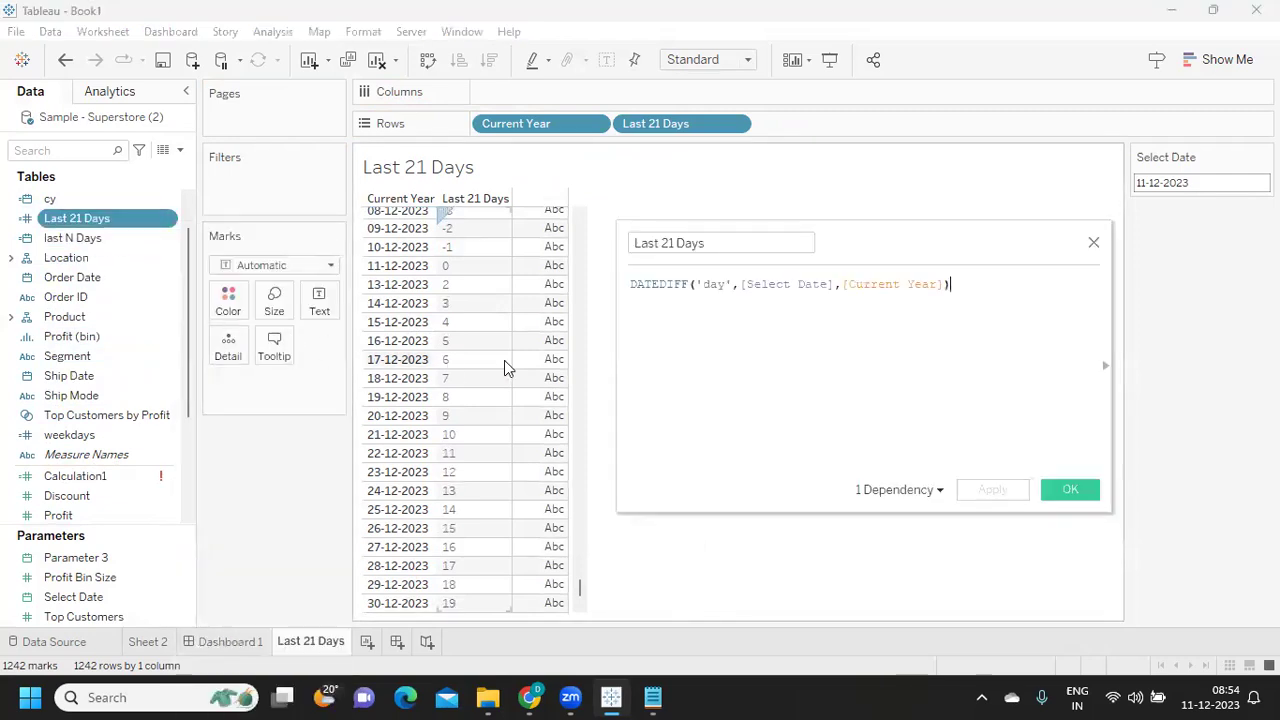
click(786, 284)
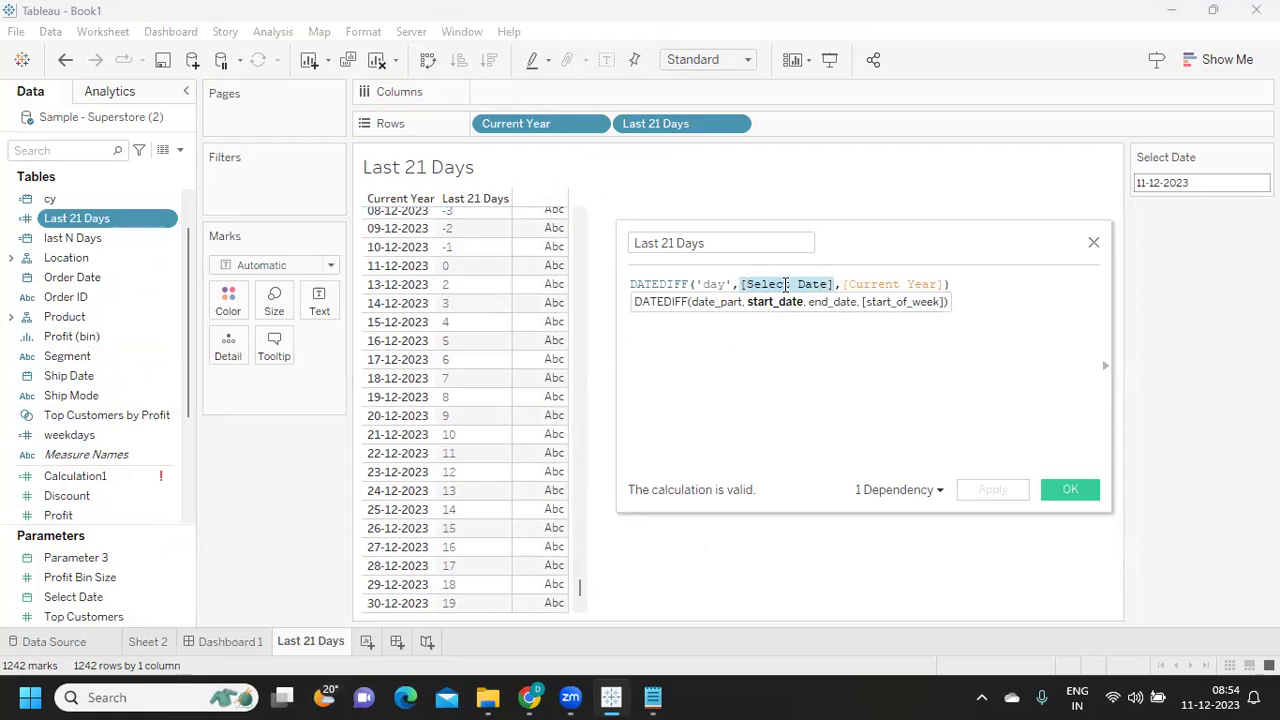
key(BackSpace)
key(BackSpace)
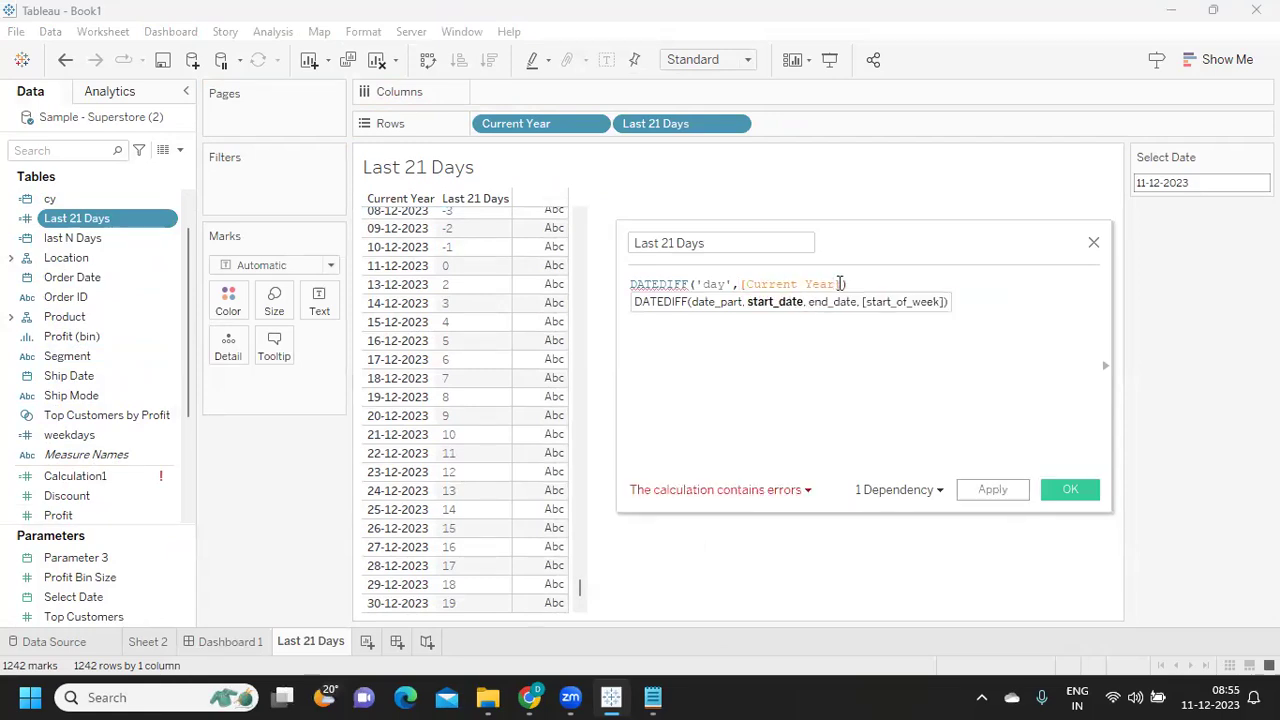
text(,)
text([Select Date])
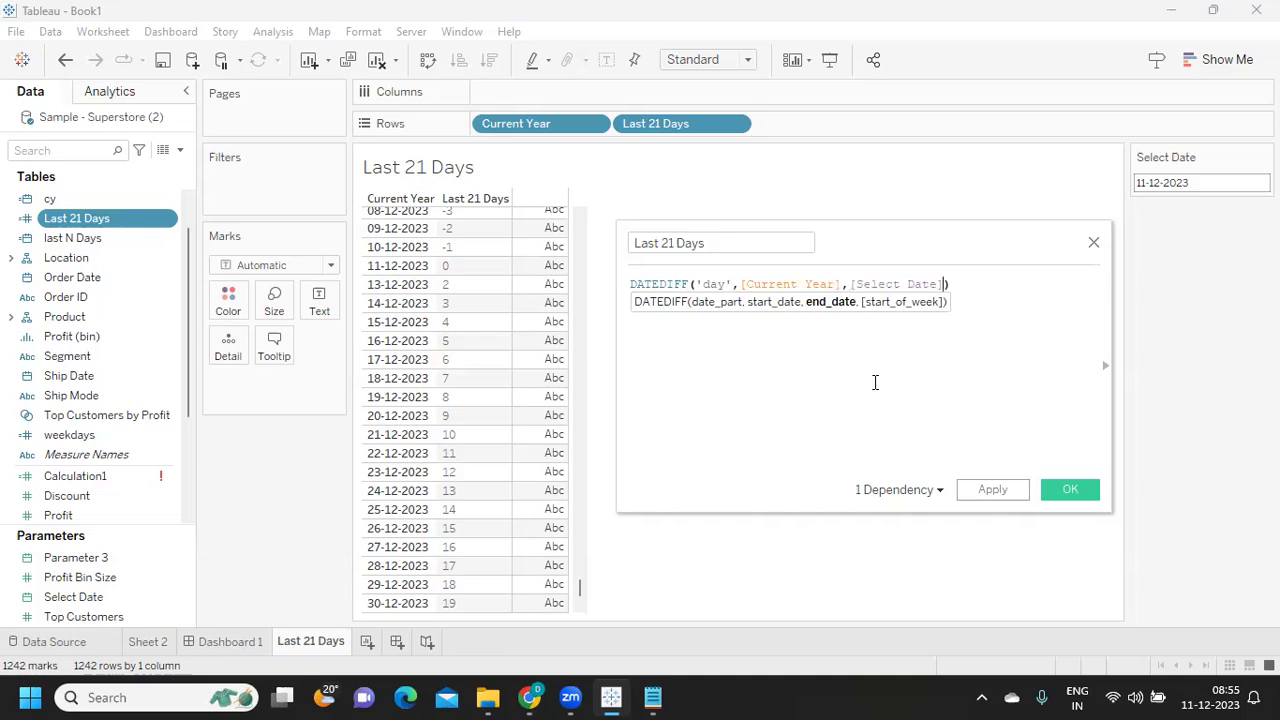
click(992, 491)
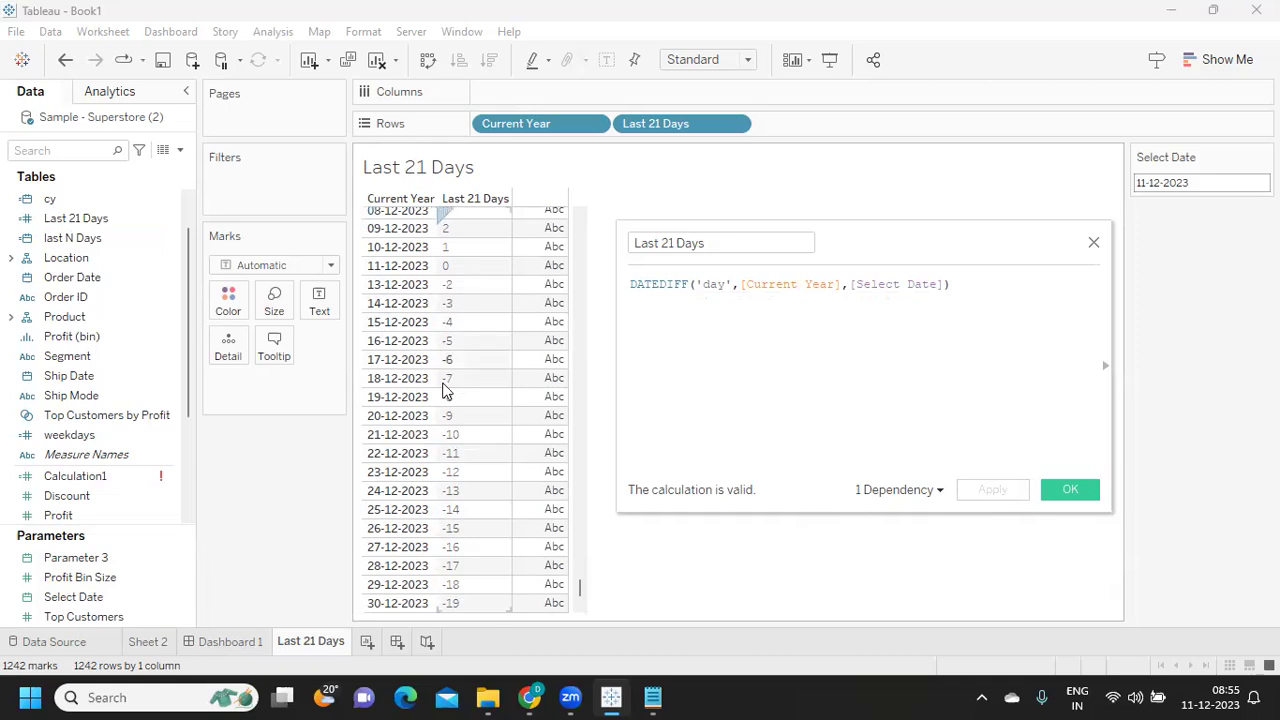
Extend the Last 21 Days formula so the DATEDIFF result must be >=0, starting the expression on a new line.
scroll(455, 265, up, 5)
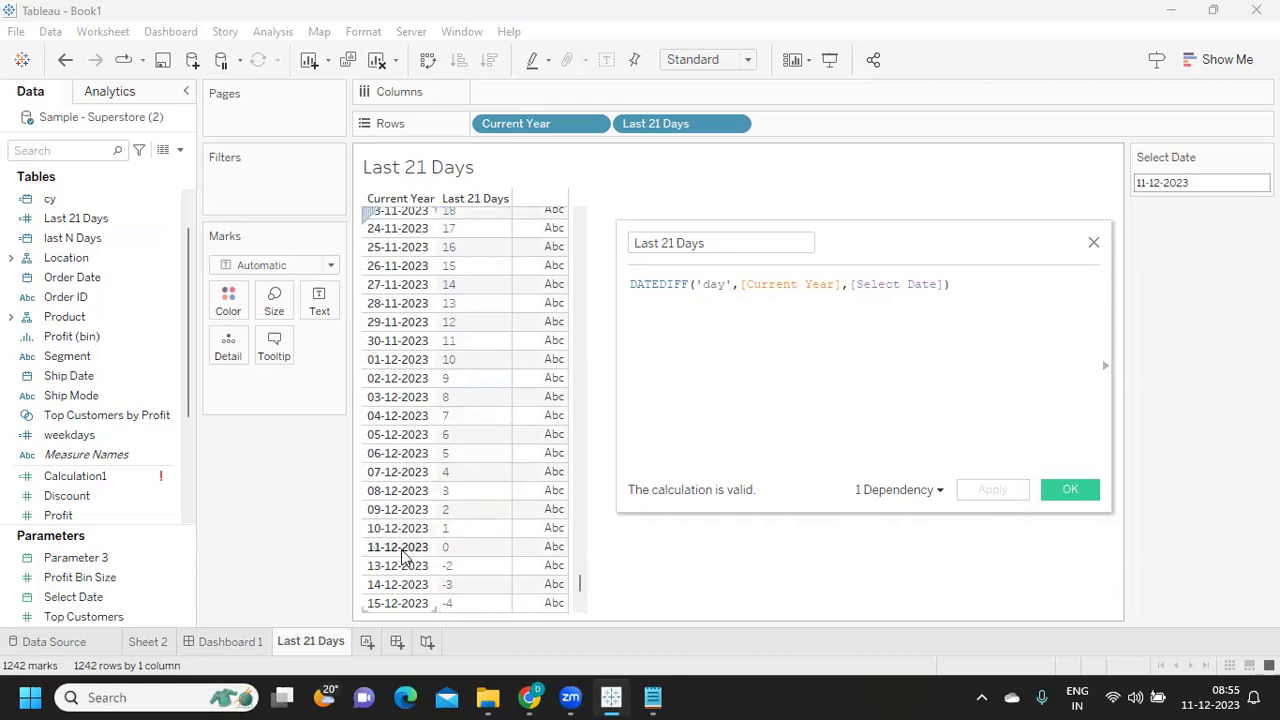
scroll(400, 400, up, 2)
scroll(396, 330, up, 1)
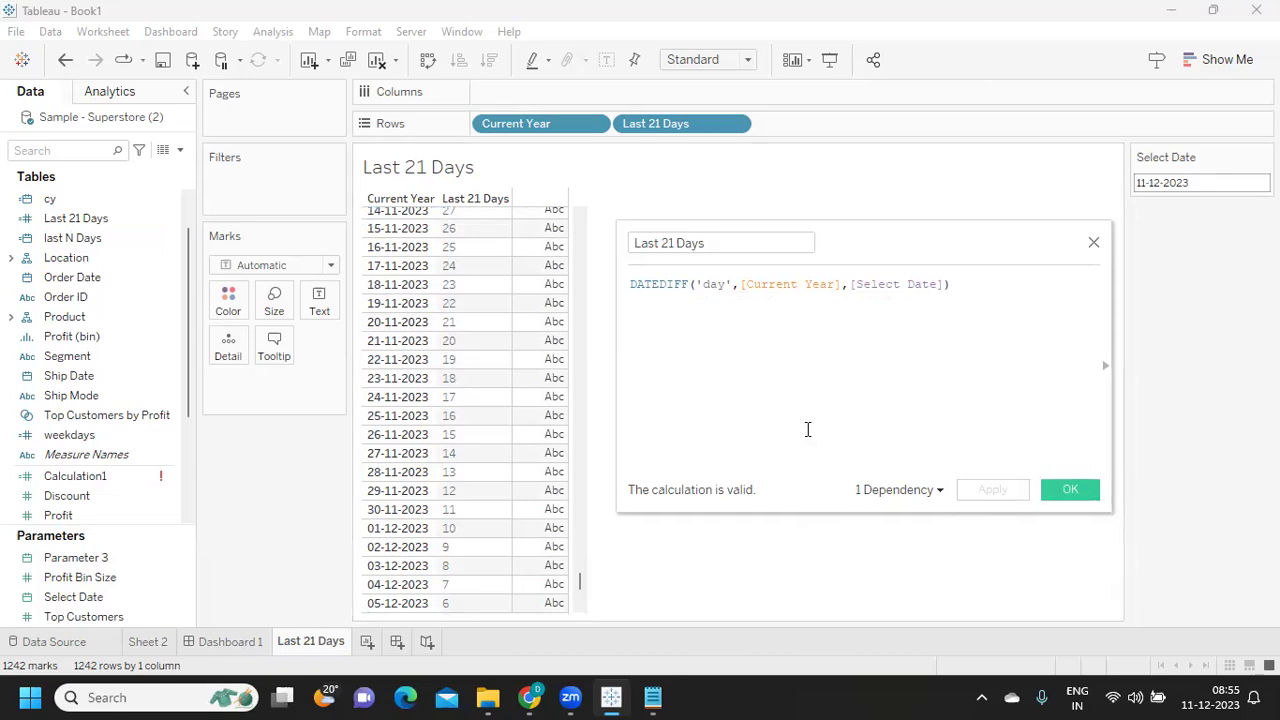
drag(858, 232, 1008, 240)
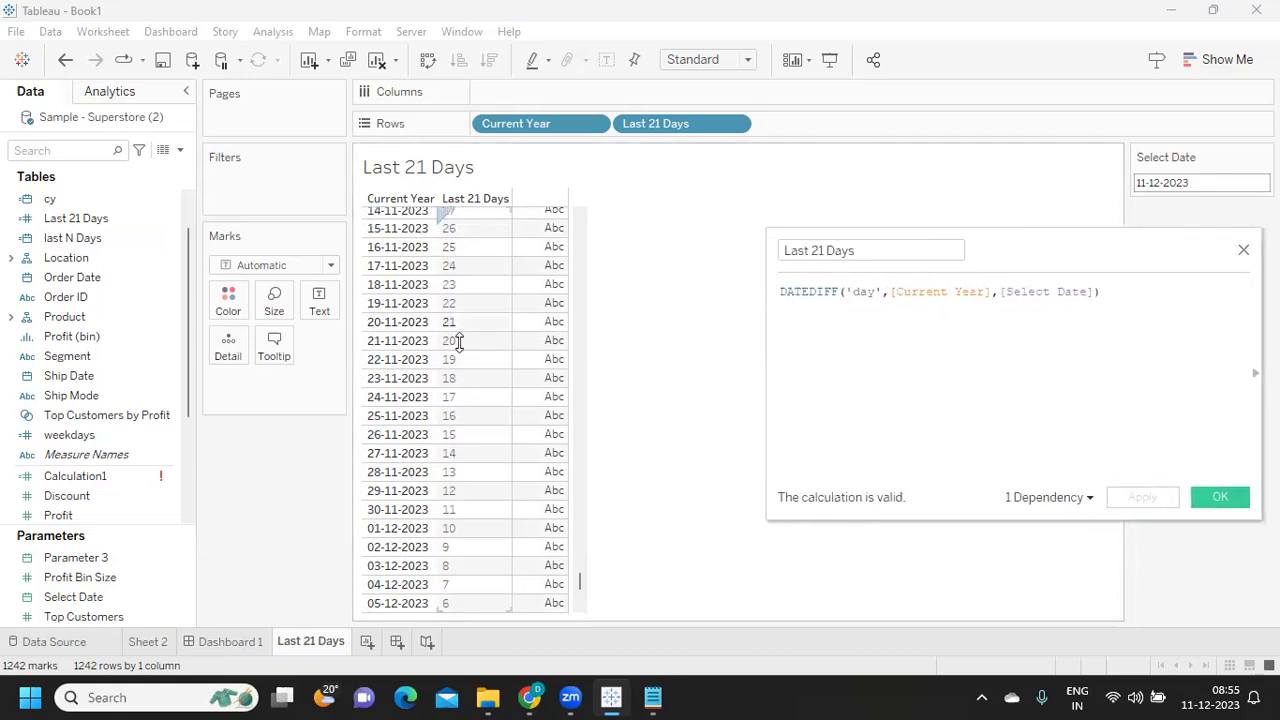
click(781, 292)
key(Return)
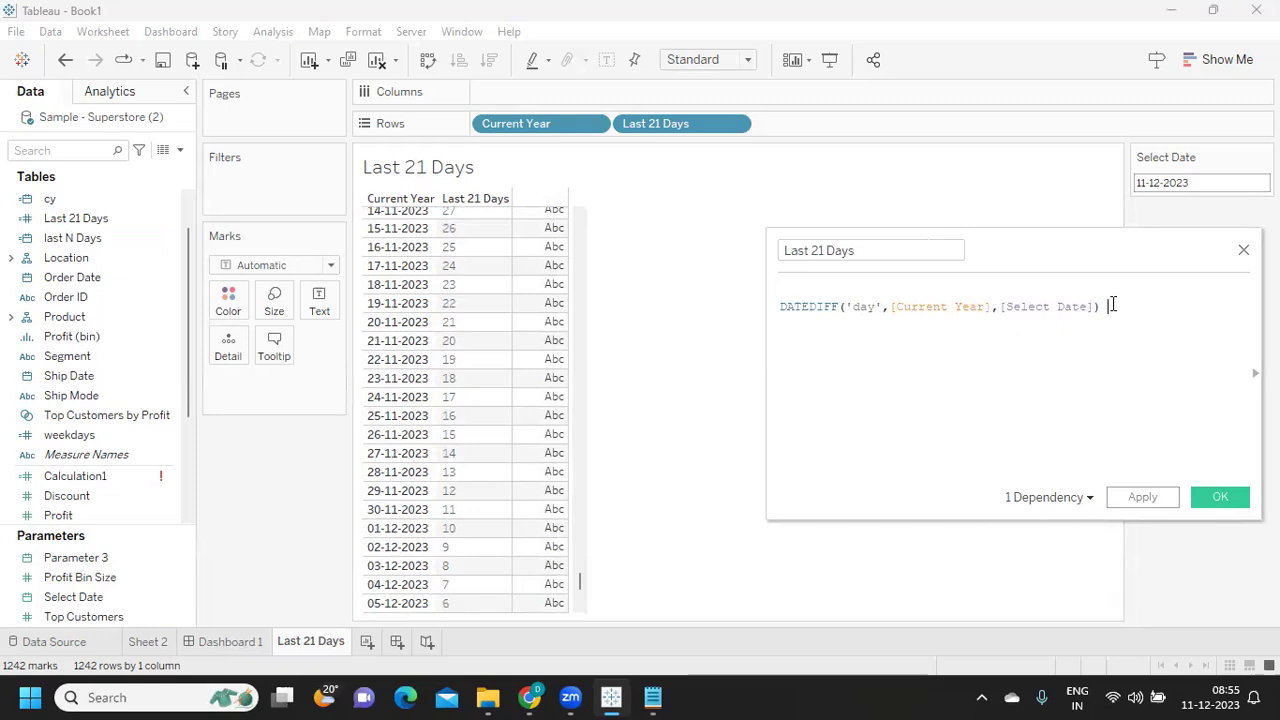
text(<0)
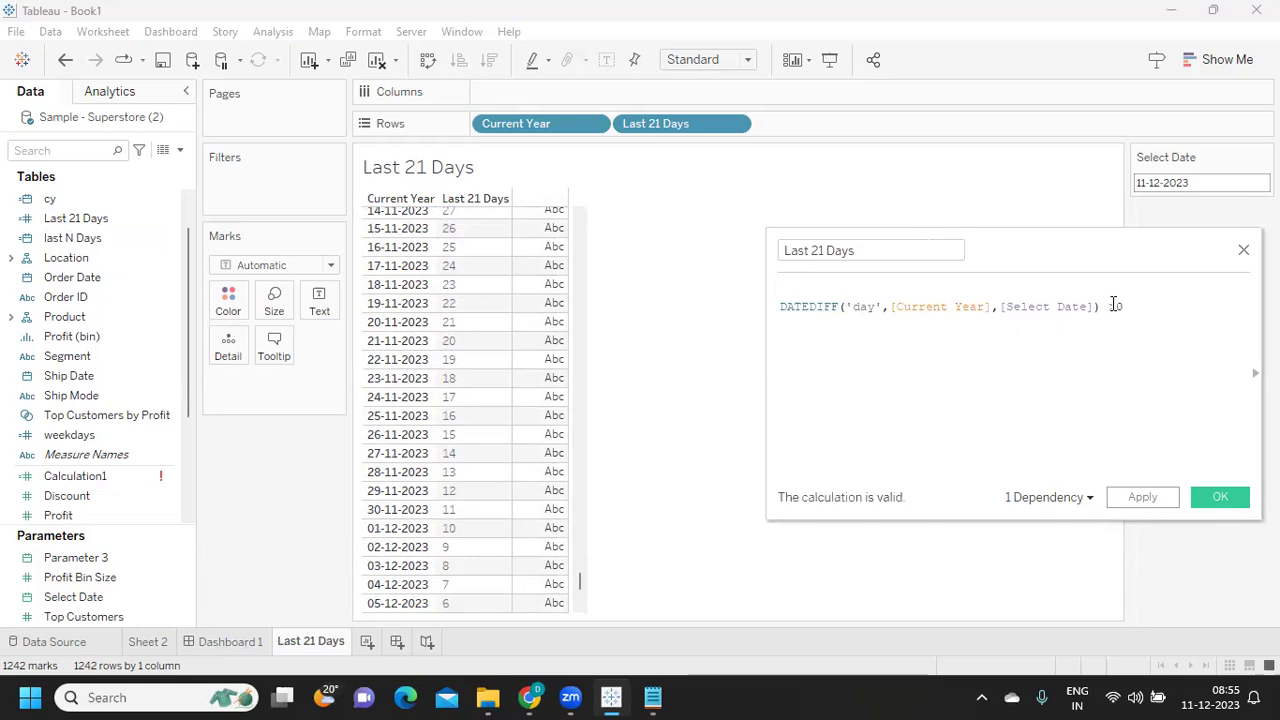
scroll(560, 540, down, 4)
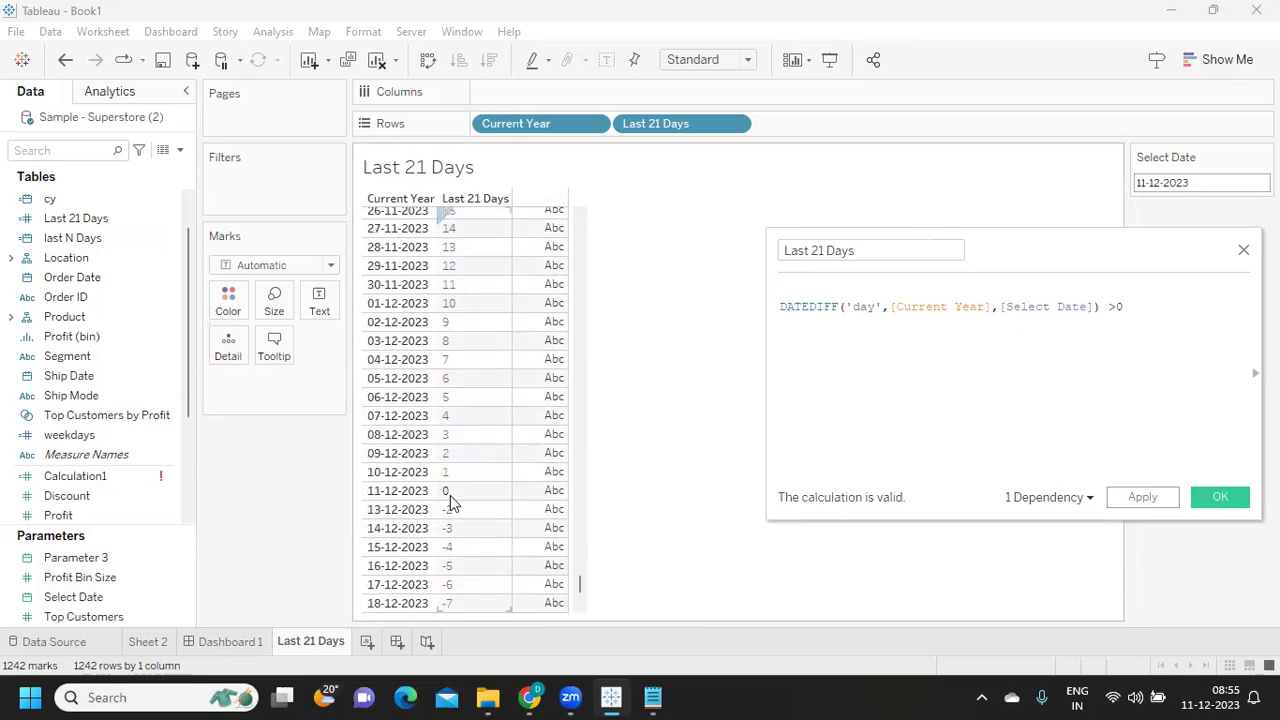
click(1116, 307)
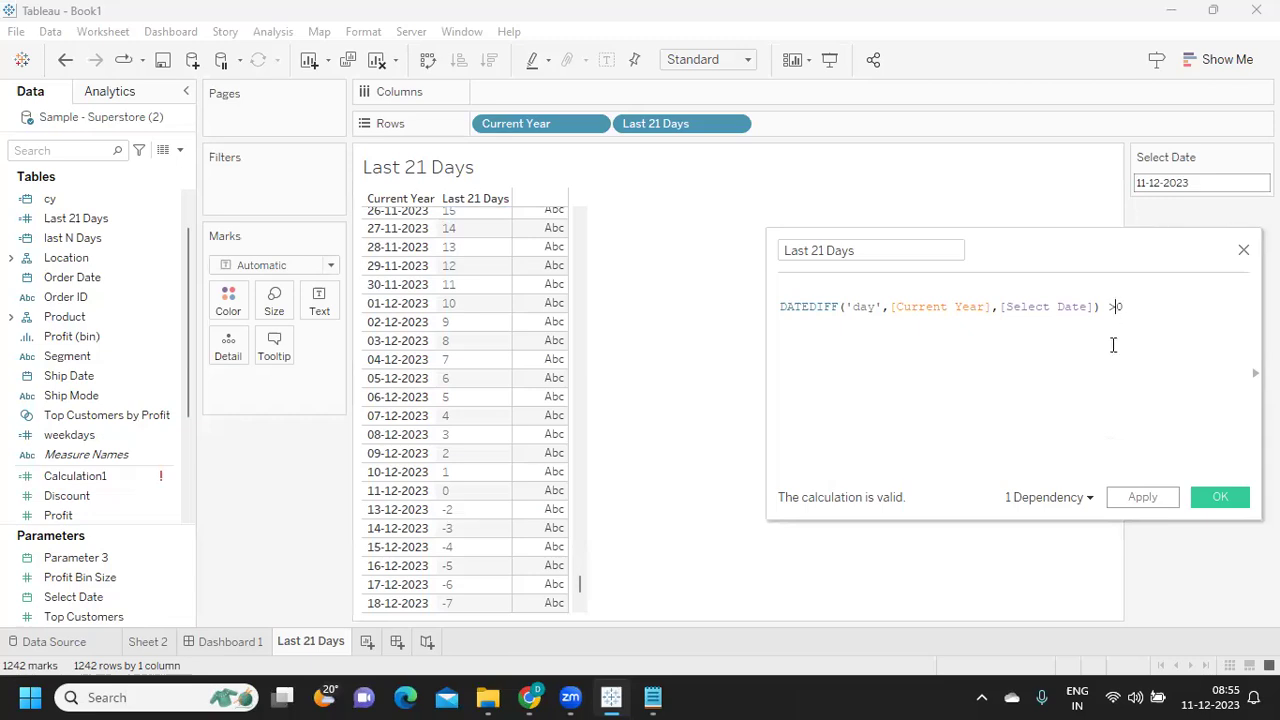
text(=0)
Add AND on a new line of the formula, followed by a copy of the DATEDIFF condition.
click(1160, 302)
key(Return)
text(n)
key(BackSpace)
text(AND)
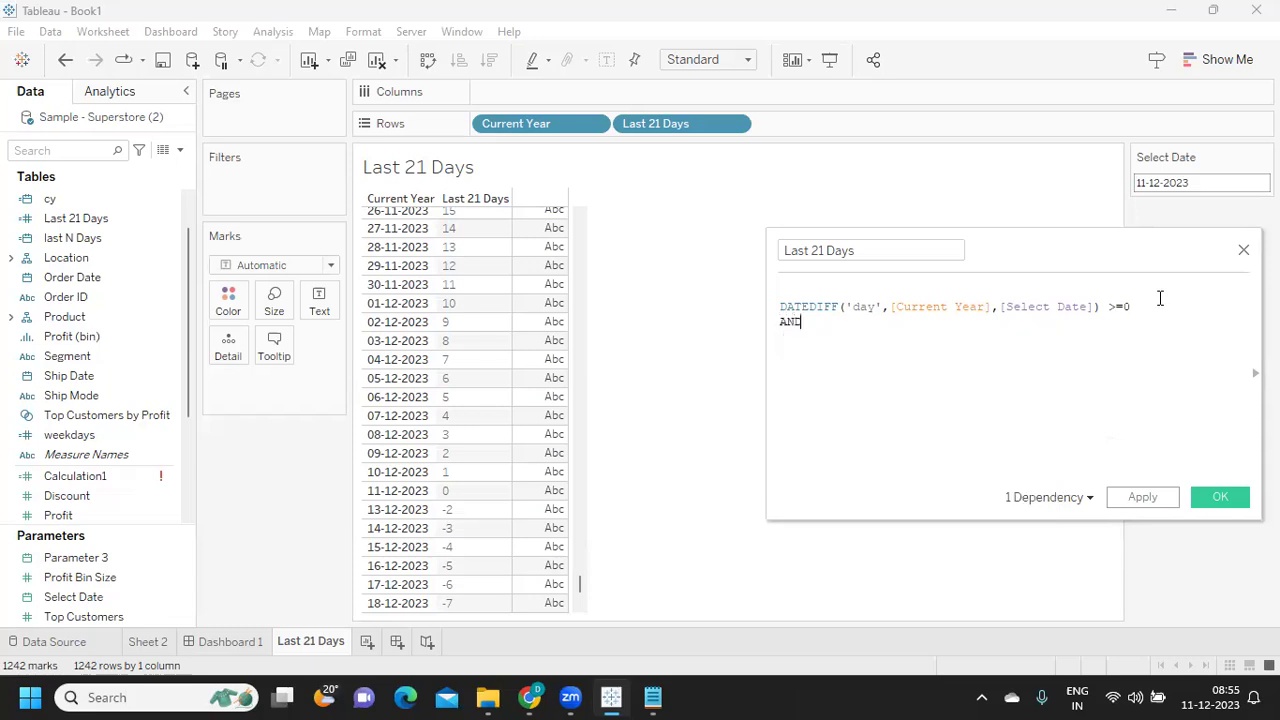
drag(1152, 320, 778, 310)
key(ctrl+c)
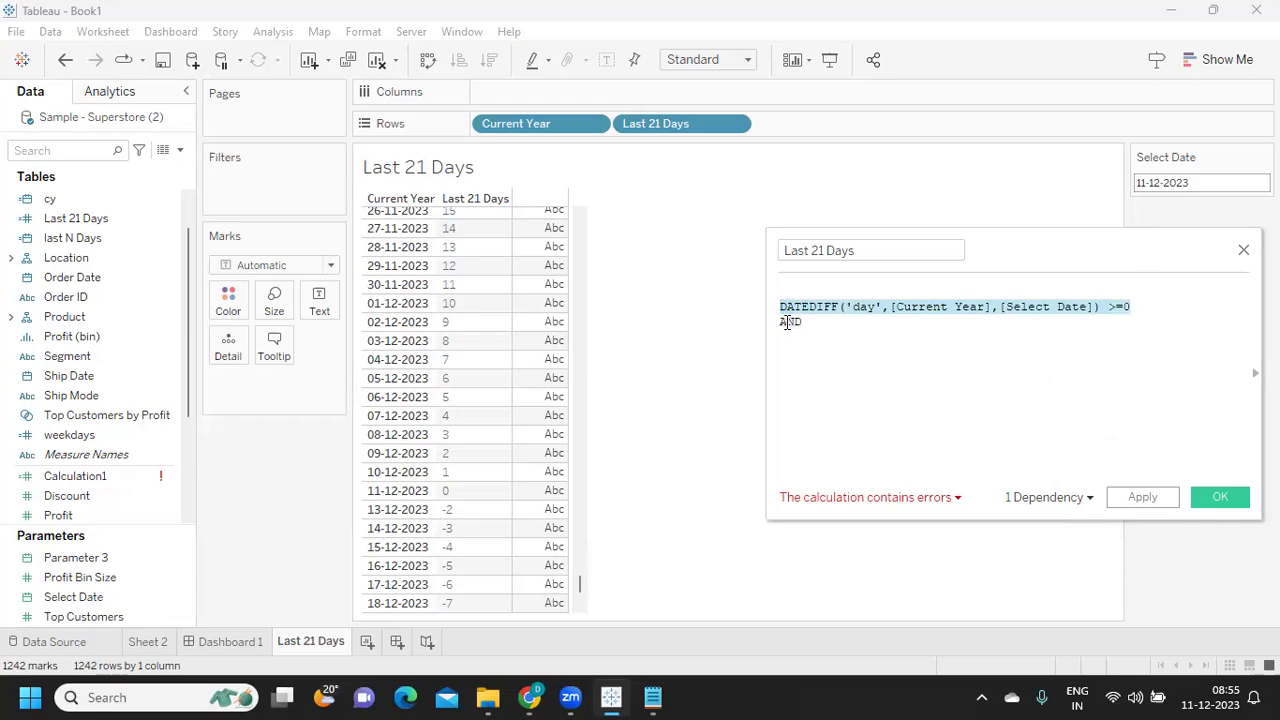
click(813, 322)
key(Return)
key(ctrl+v)
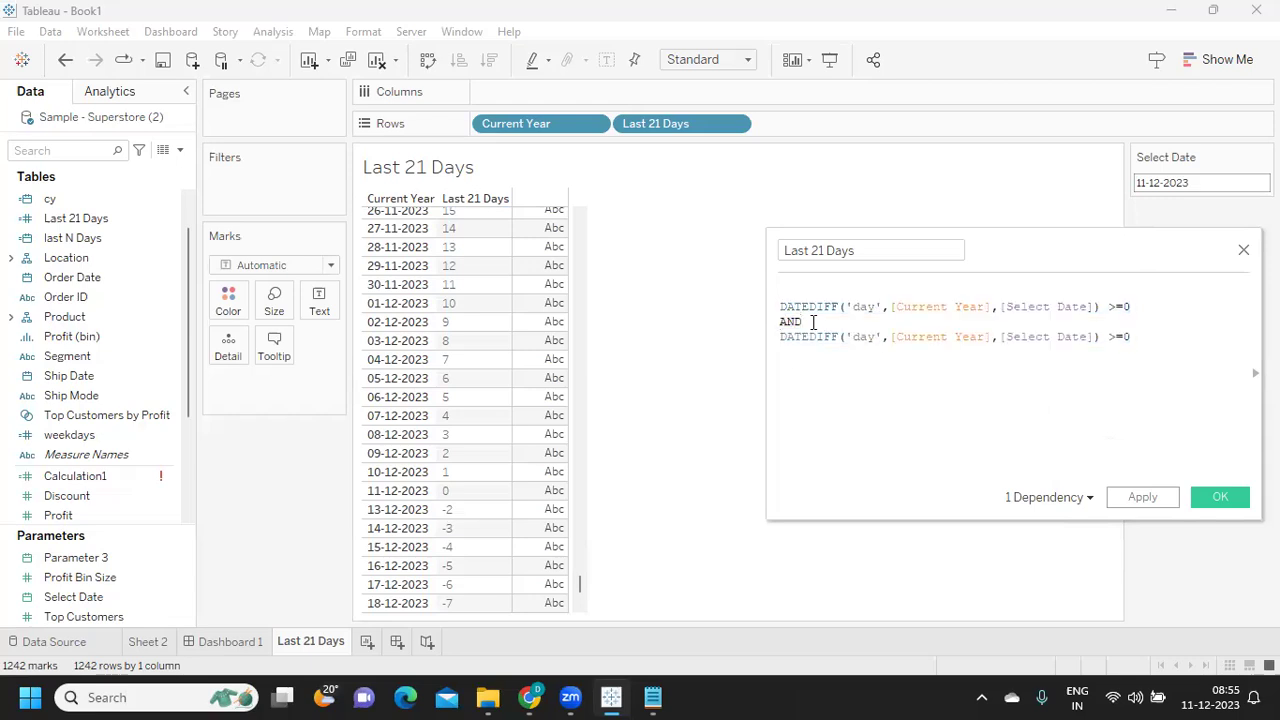
Change the second DATEDIFF condition to <=21 and apply the Last 21 Days calculation.
click(1117, 338)
key(BackSpace)
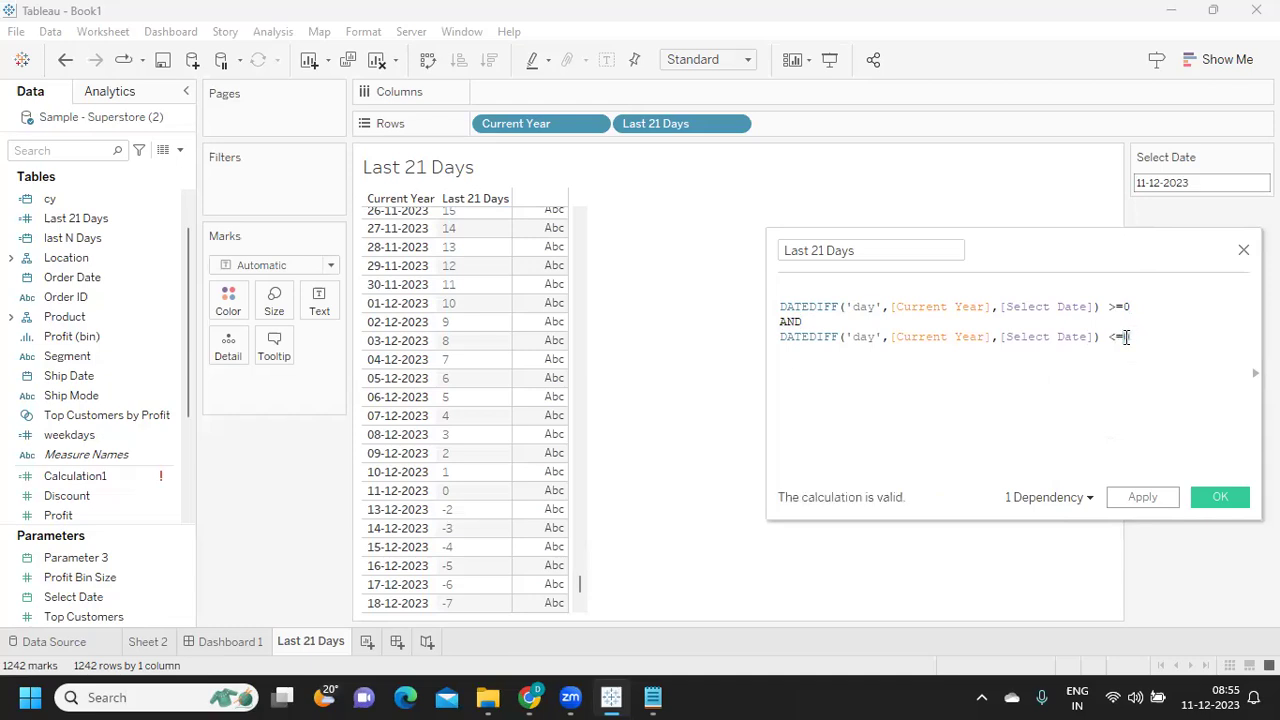
key(BackSpace)
text(21)
click(1142, 497)
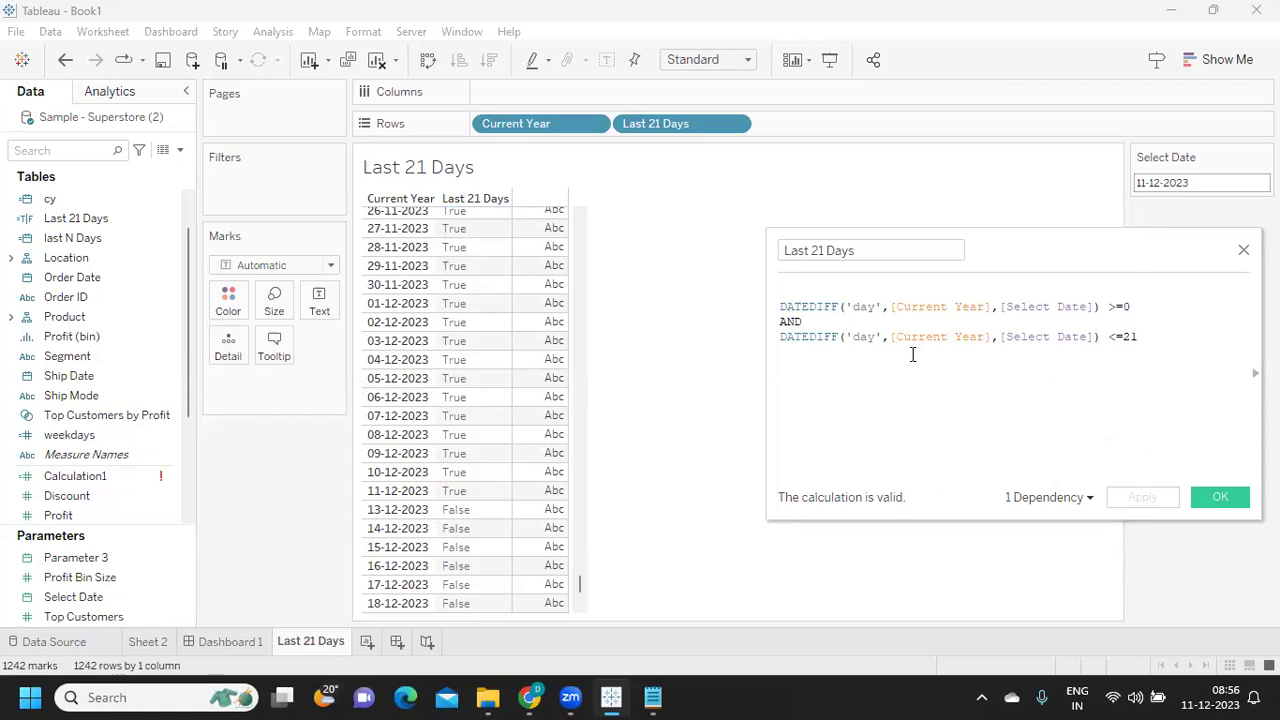
Put IF ahead of the two DATEDIFF conditions in the Last 21 Days formula and enclose both conditions in one pair of parentheses.
text(IF)
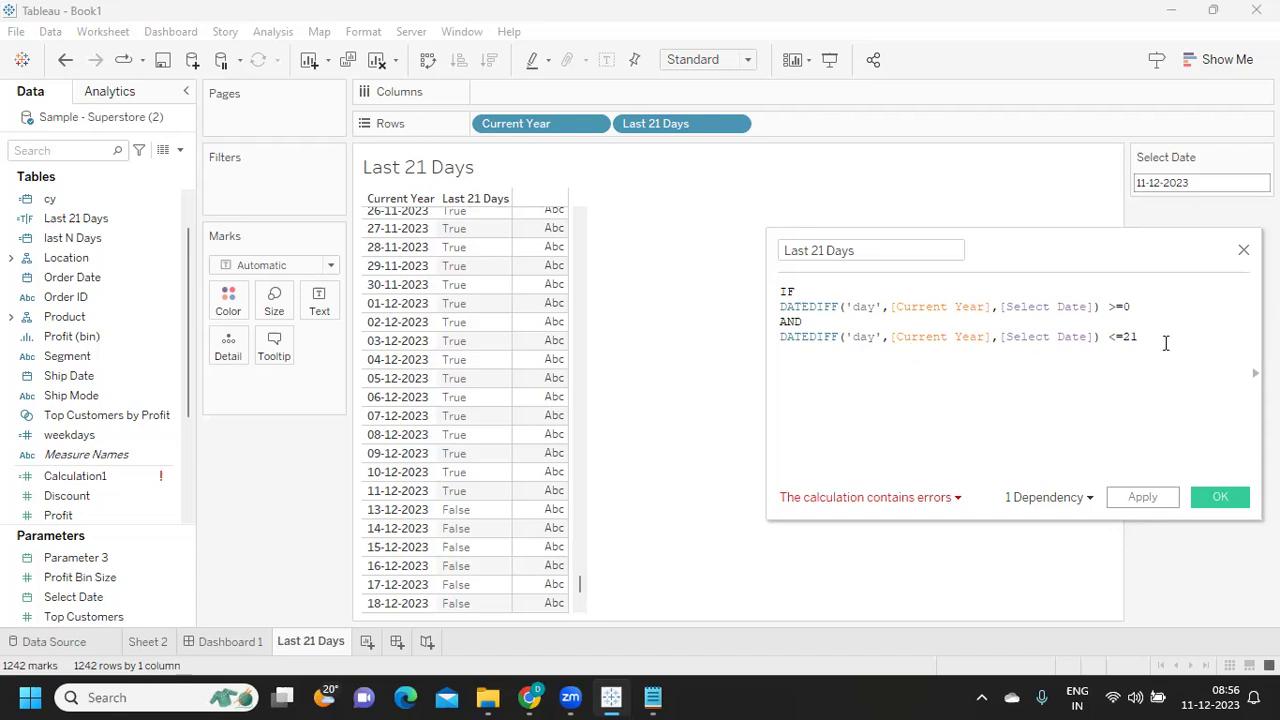
text())
click(869, 287)
text(()
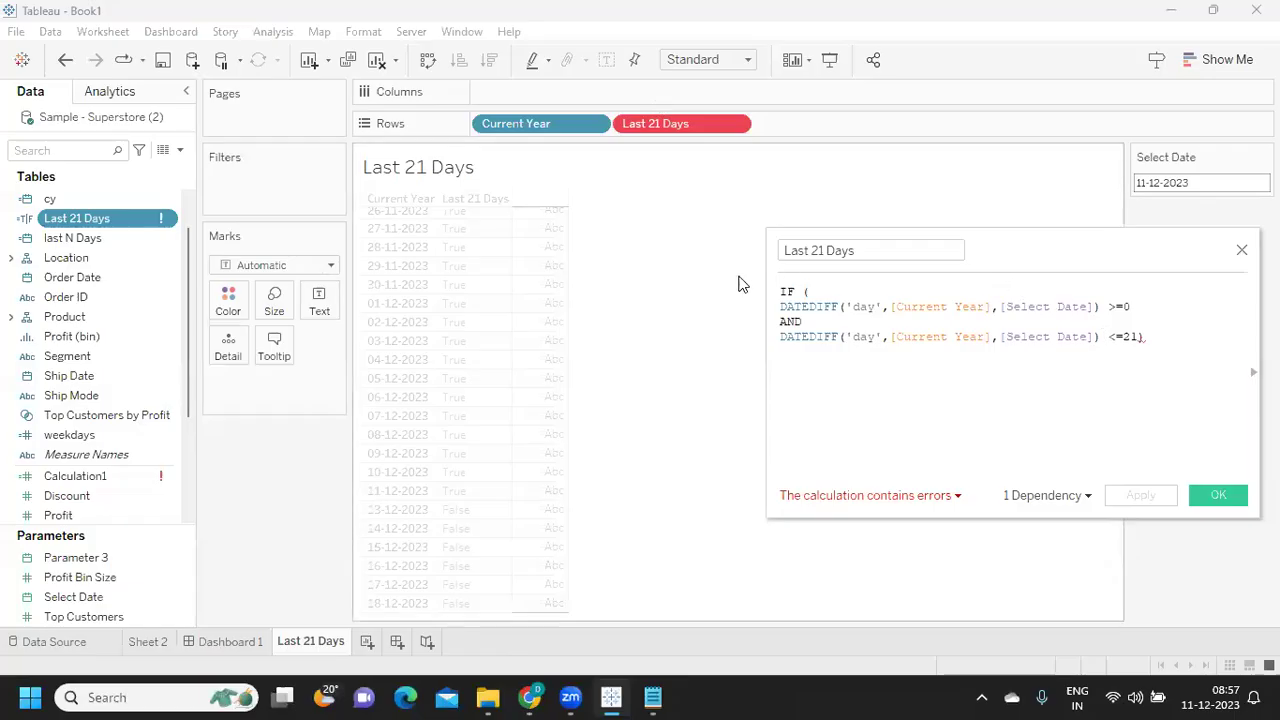
Complete the Last 21 Days formula with THEN [Current Year] END on a new line and apply it.
drag(781, 306, 1137, 334)
click(1156, 334)
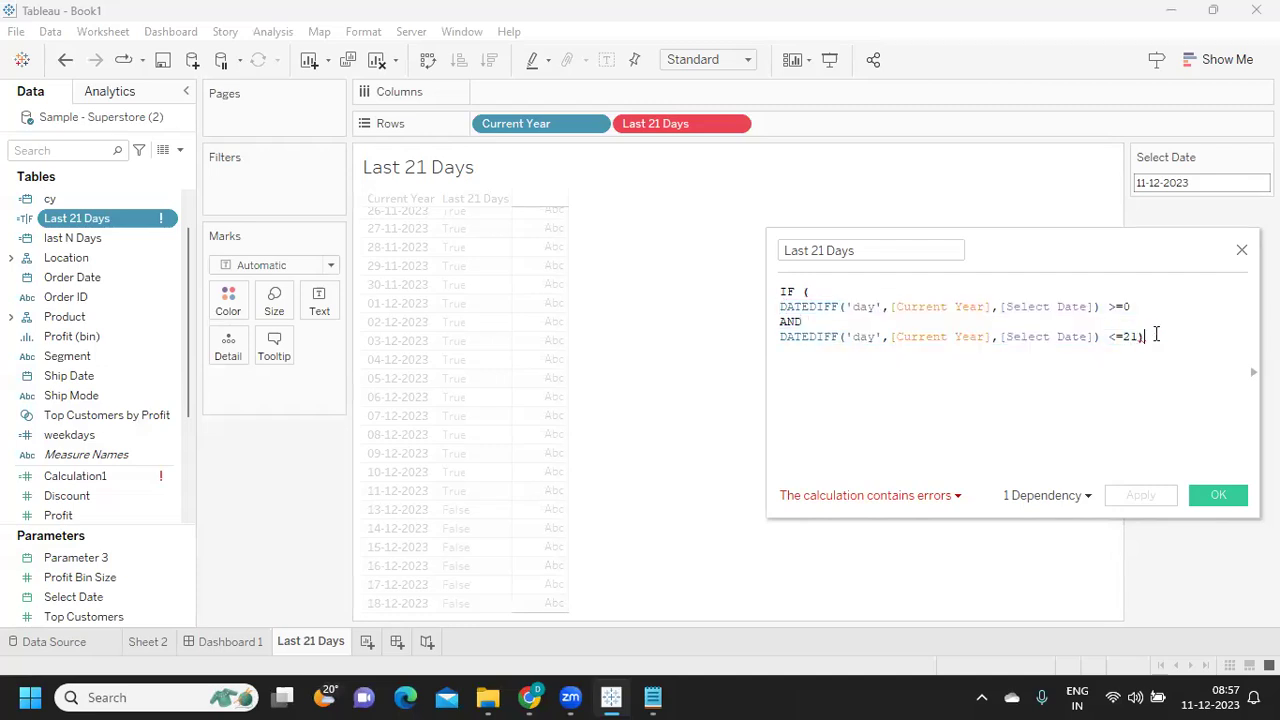
key(Return)
text(THEN [Cur)
key(Return)
text(END)
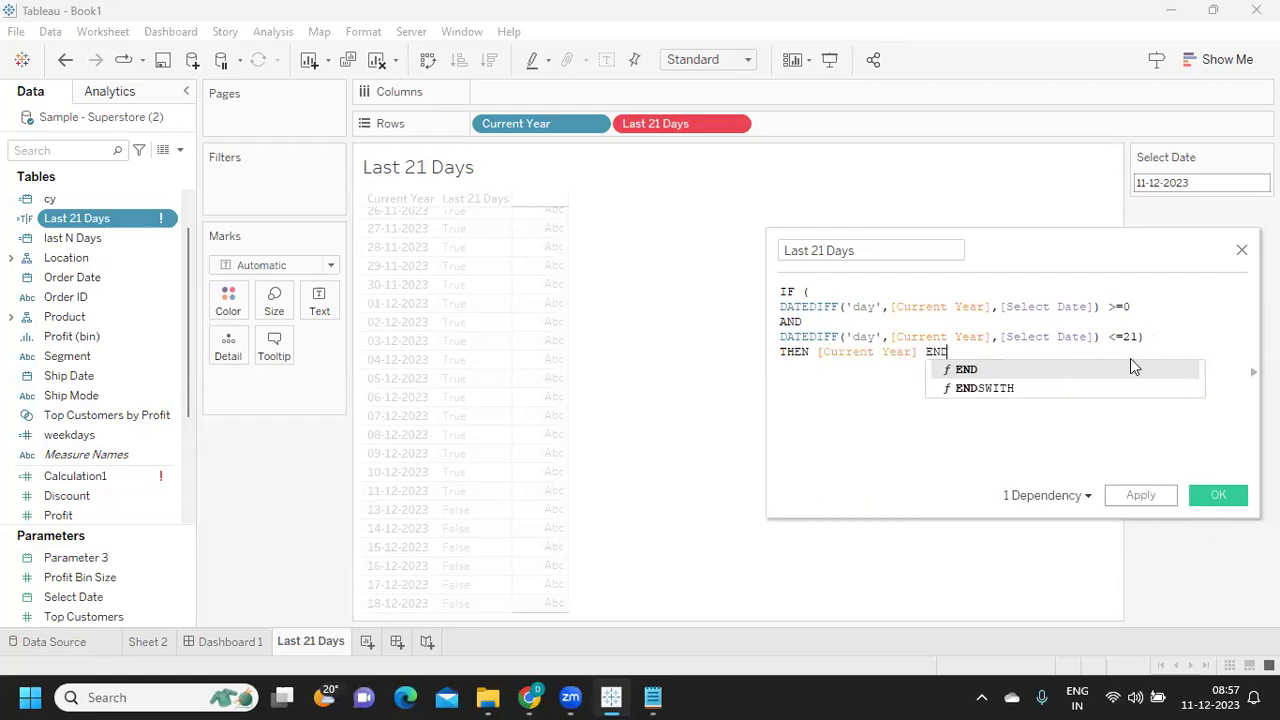
click(1133, 368)
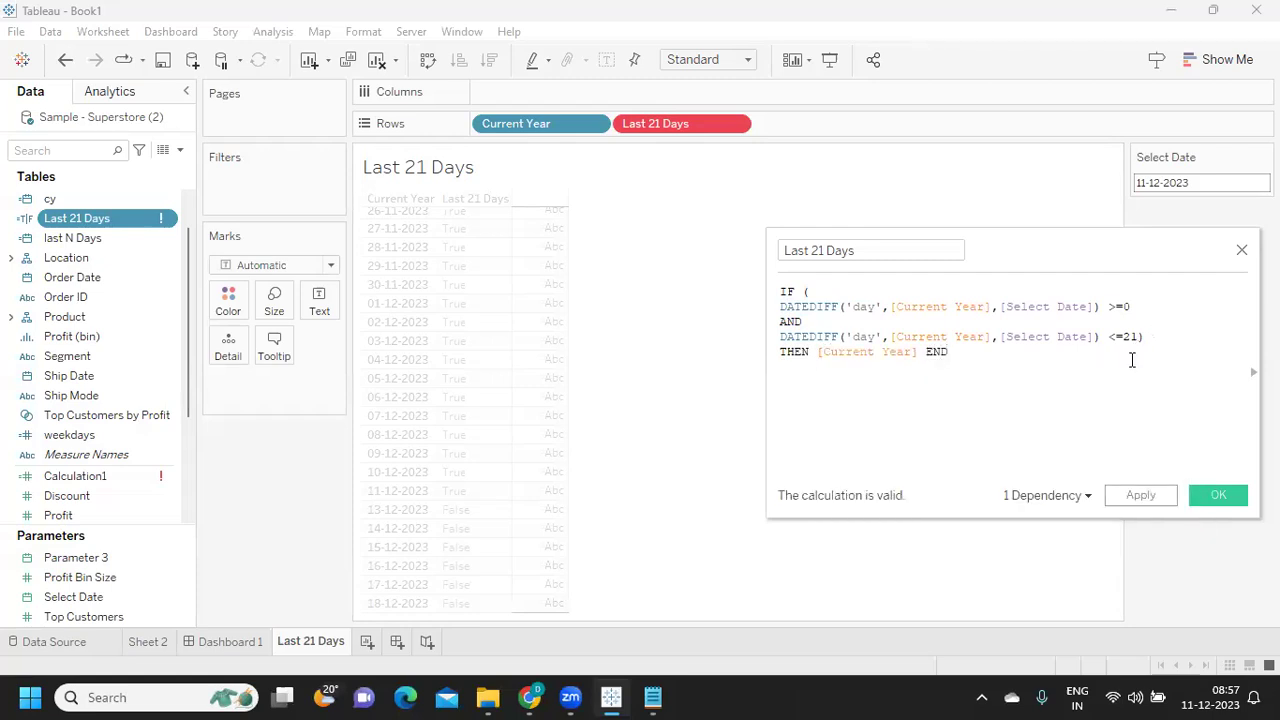
click(1129, 499)
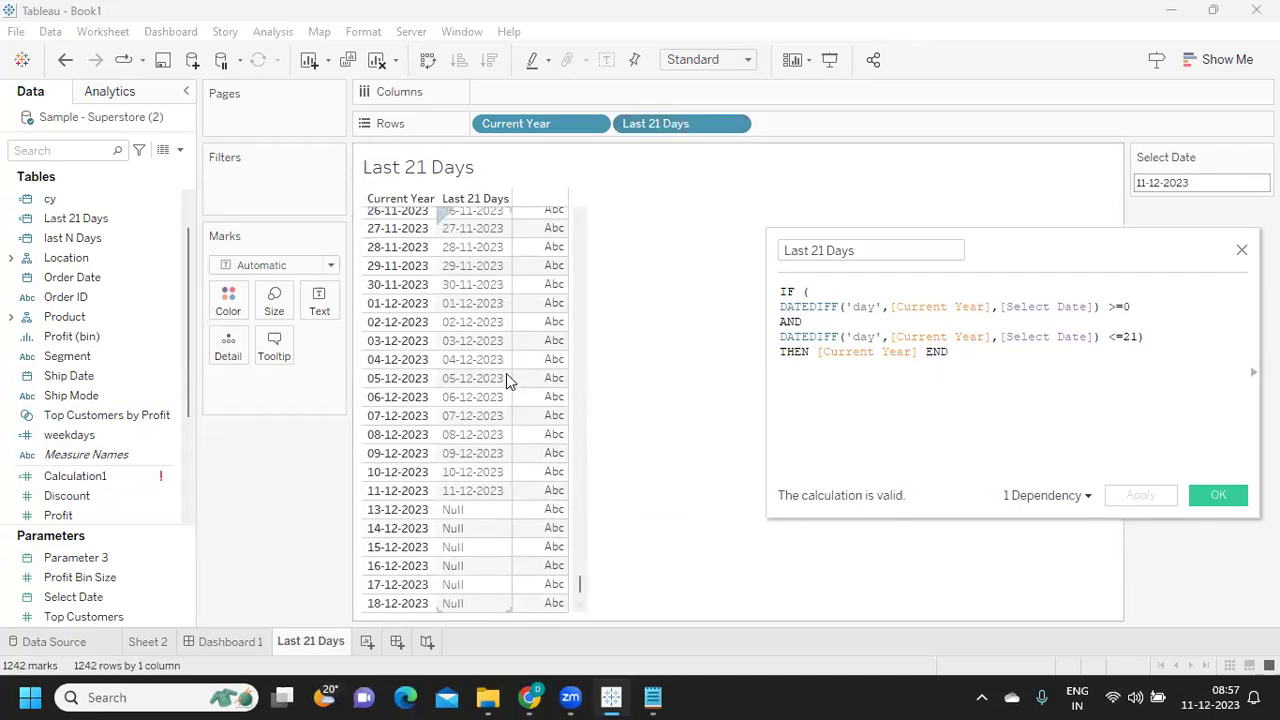
Check which rows of the Last 21 Days column return a date or Null, and close the calculation.
scroll(505, 387, up, 1)
scroll(506, 387, up, 4)
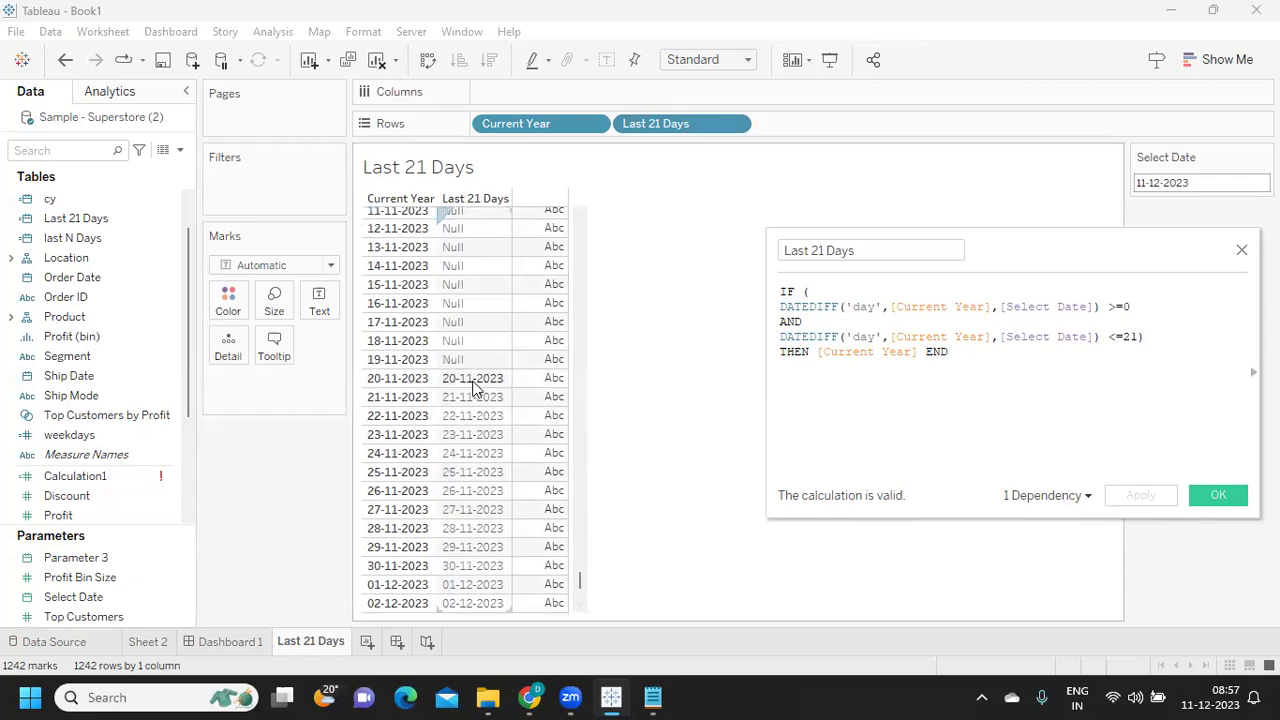
scroll(474, 418, down, 5)
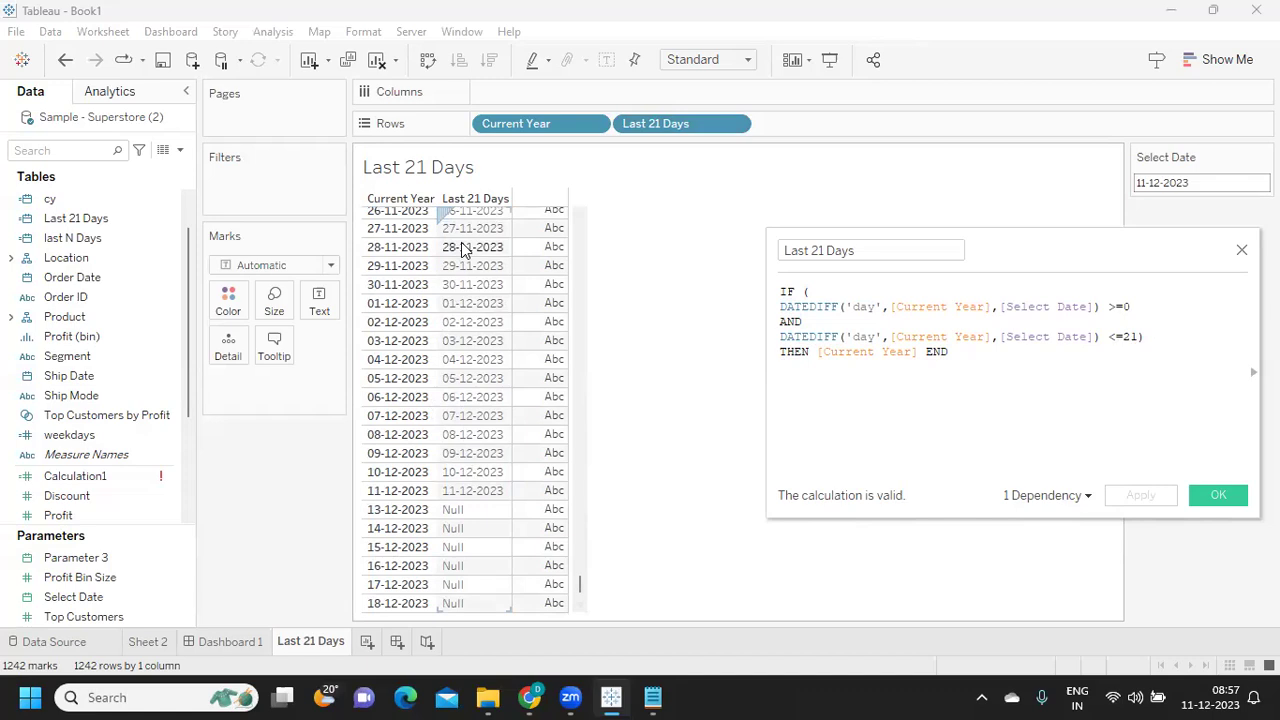
scroll(473, 387, up, 1)
scroll(473, 387, up, 2)
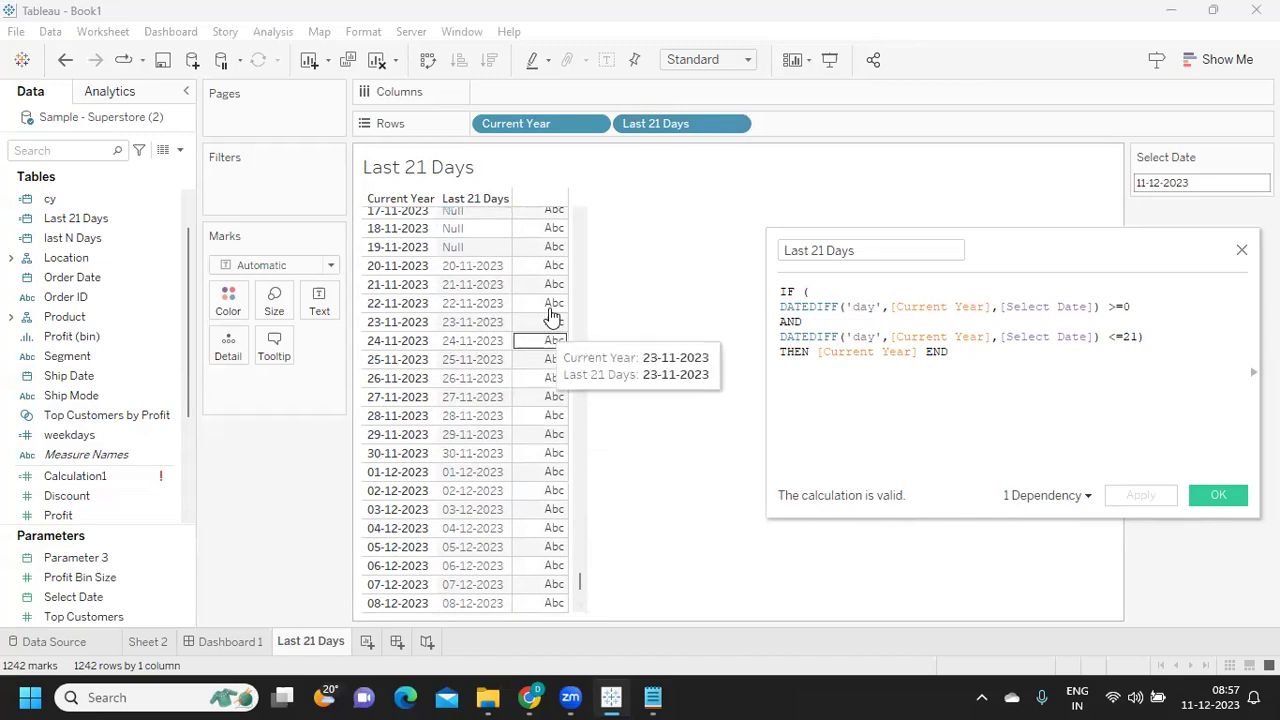
click(1216, 495)
Create a new calculated field named WEEKDAY.
click(181, 152)
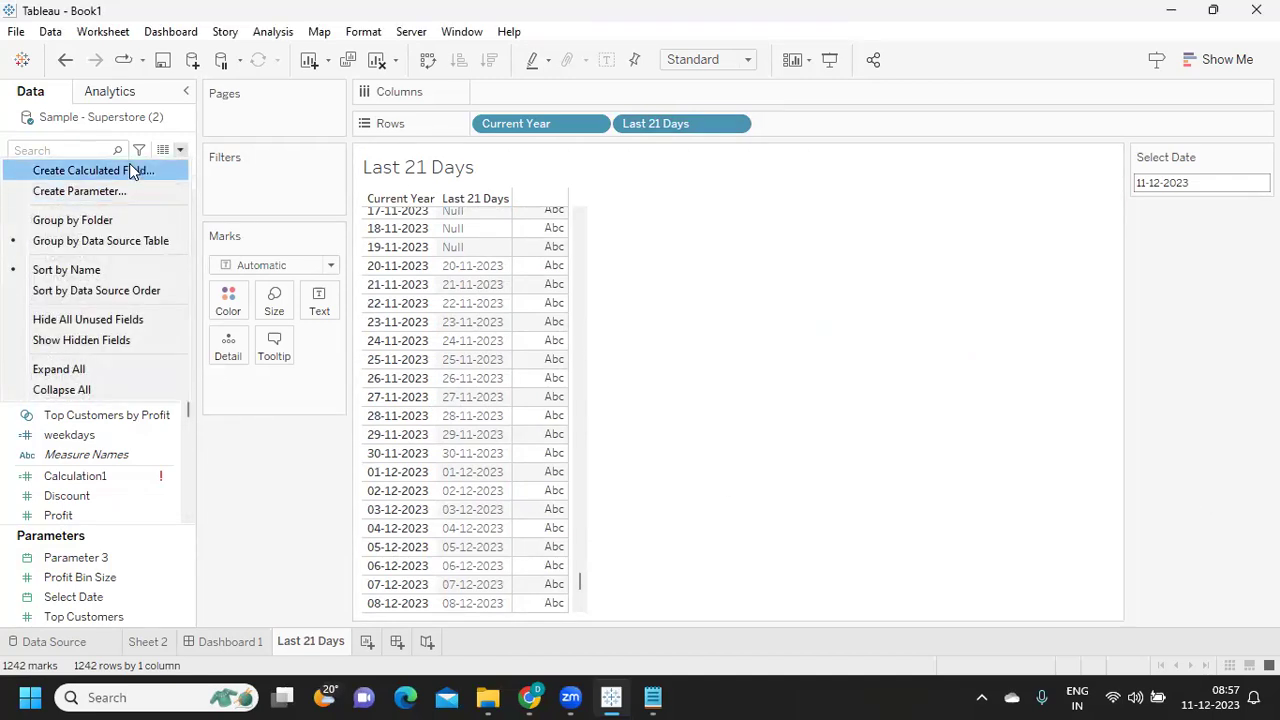
click(130, 172)
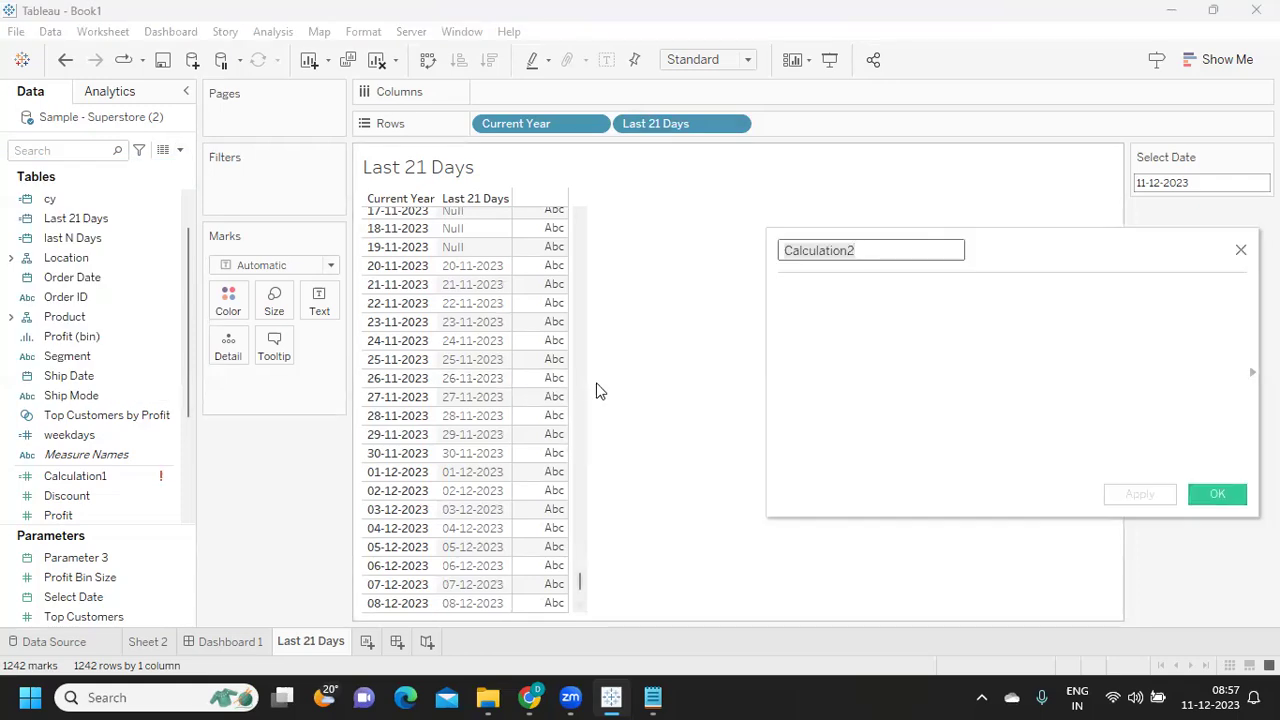
text(WEEKDAYQ)
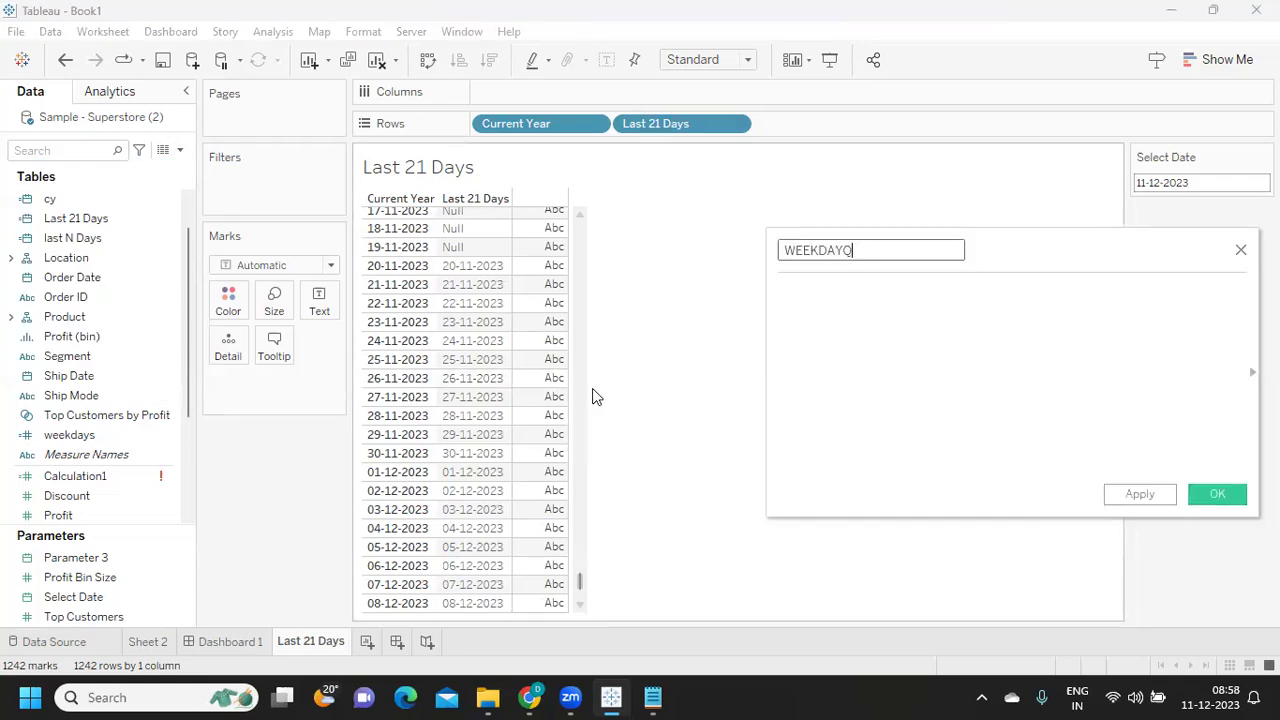
key(BackSpace)
Enter ISOWEEKDAY([Last 21 Days]) as the WEEKDAY formula and apply it.
click(830, 330)
text(IS)
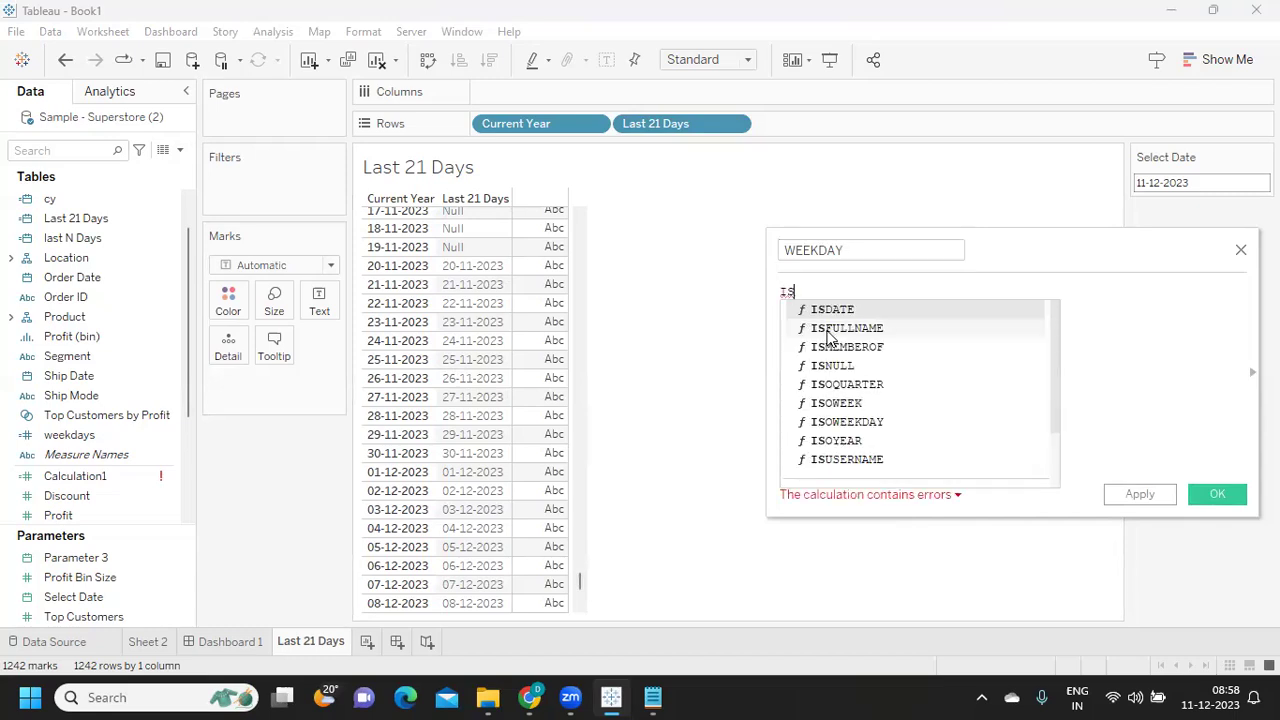
click(852, 421)
text(LAS)
key(Down)
key(Return)
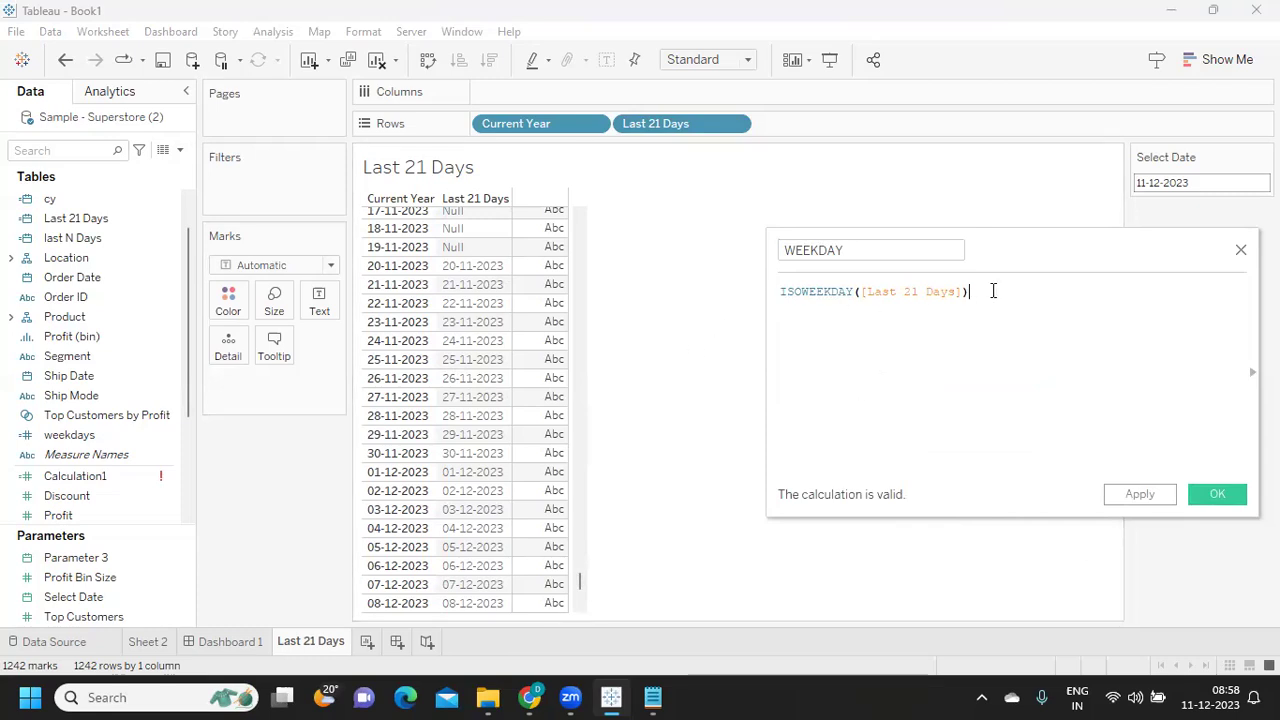
key(ctrl+a)
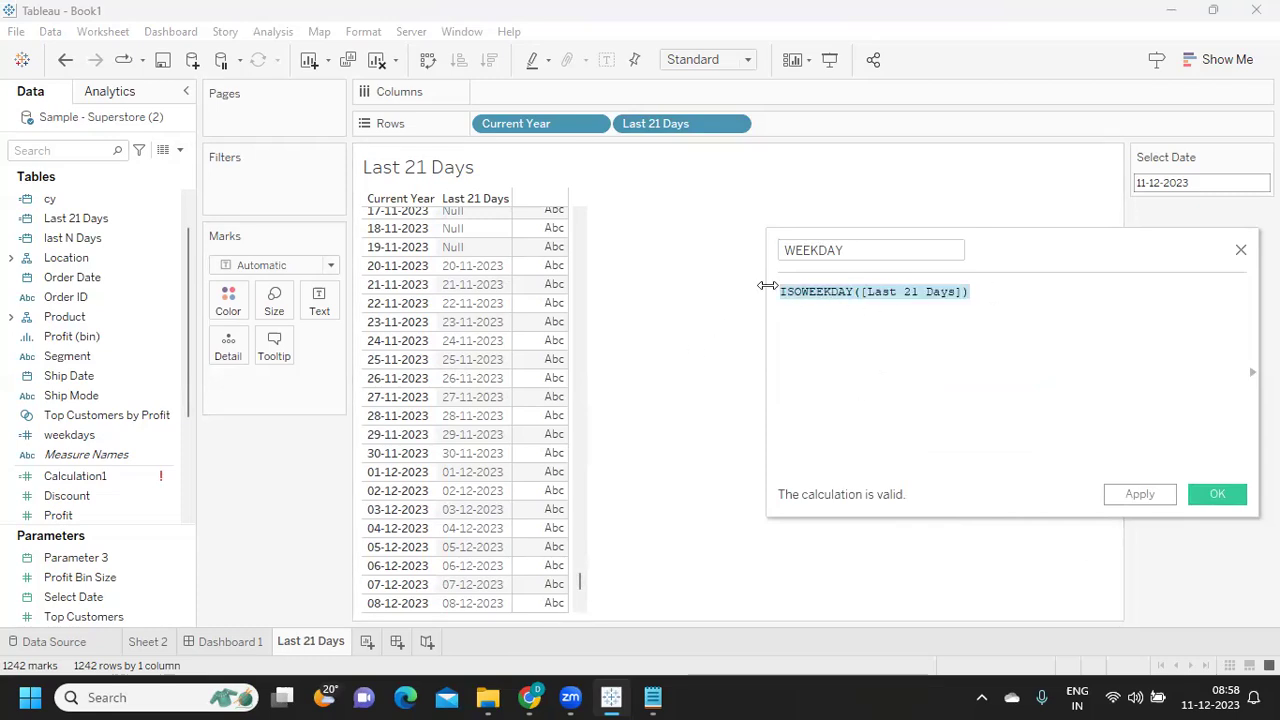
click(1150, 503)
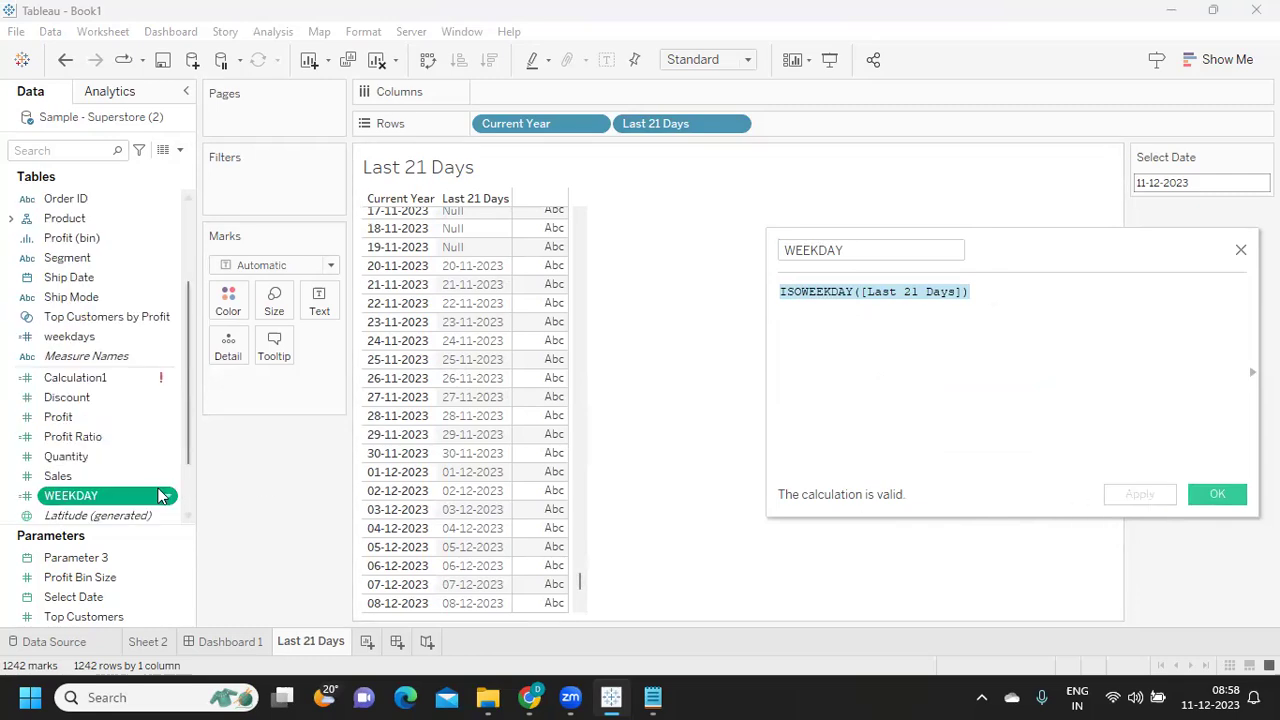
Convert WEEKDAY to a dimension, place it on Rows after Last 21 Days, and close the calculation.
right_click(168, 500)
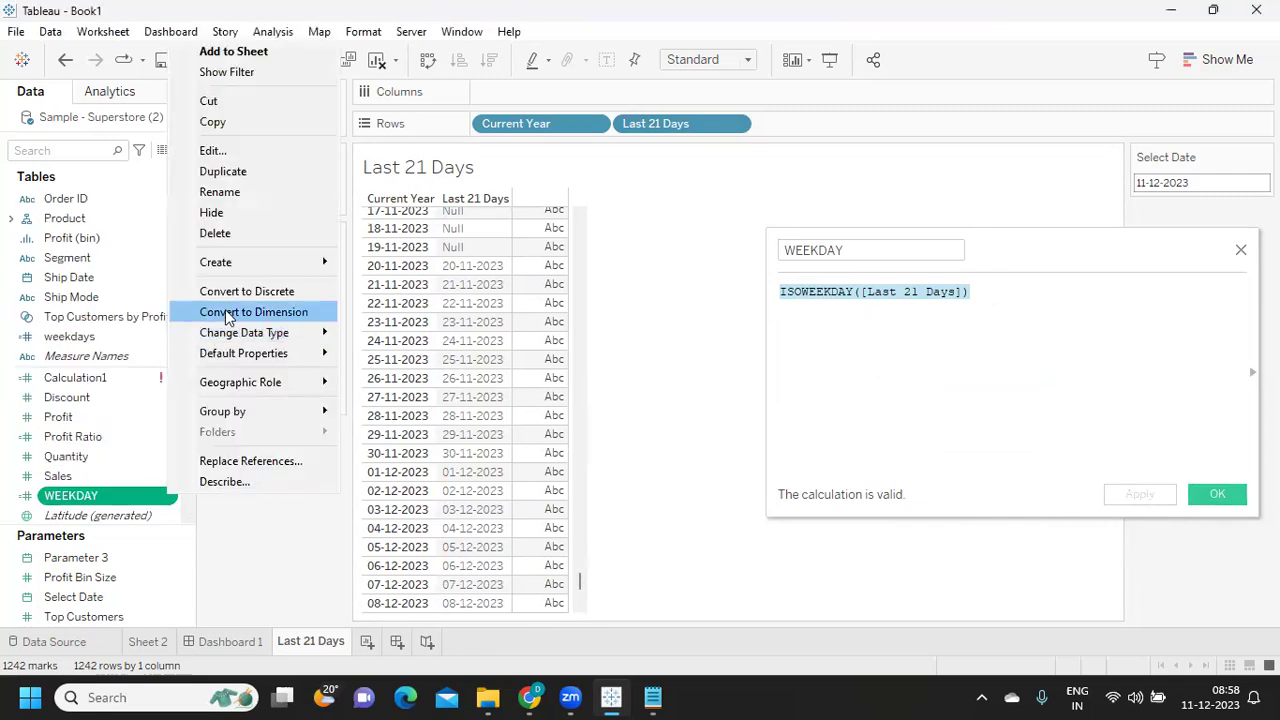
click(240, 313)
mouse_move(57, 334)
mouse_down()
mouse_move(750, 148)
mouse_move(775, 122)
mouse_move(785, 131)
mouse_up()
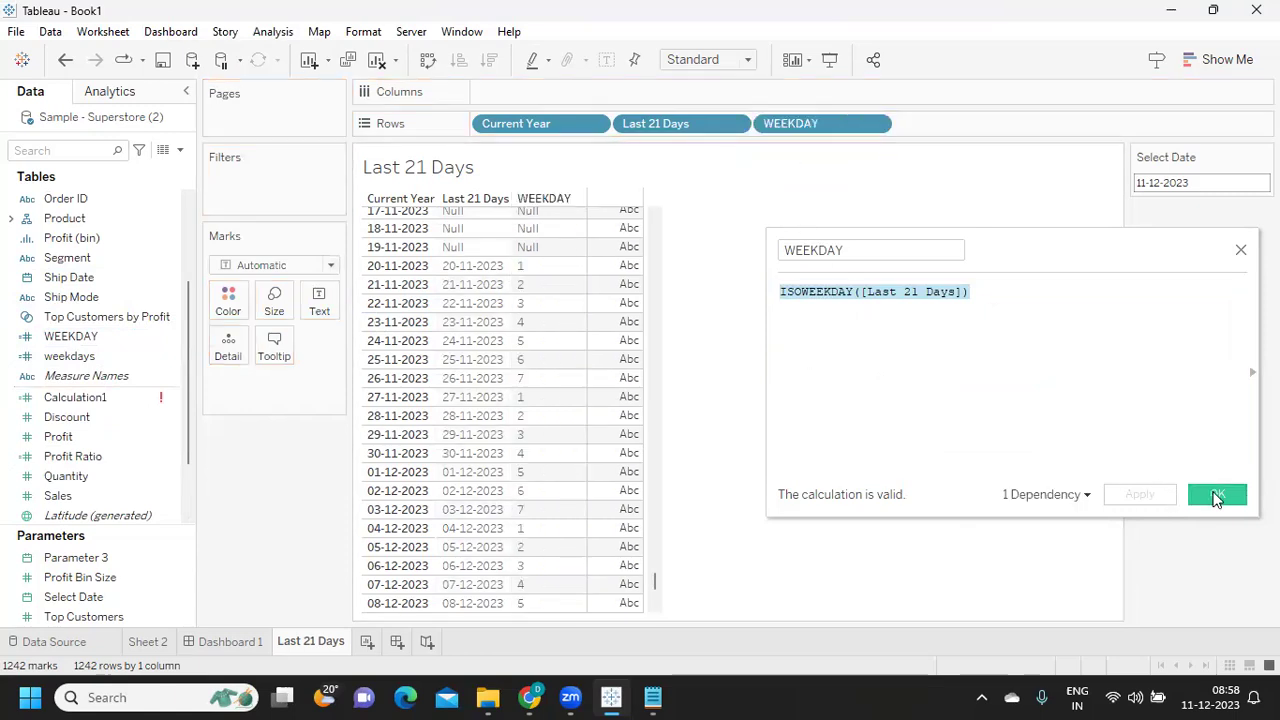
click(1217, 494)
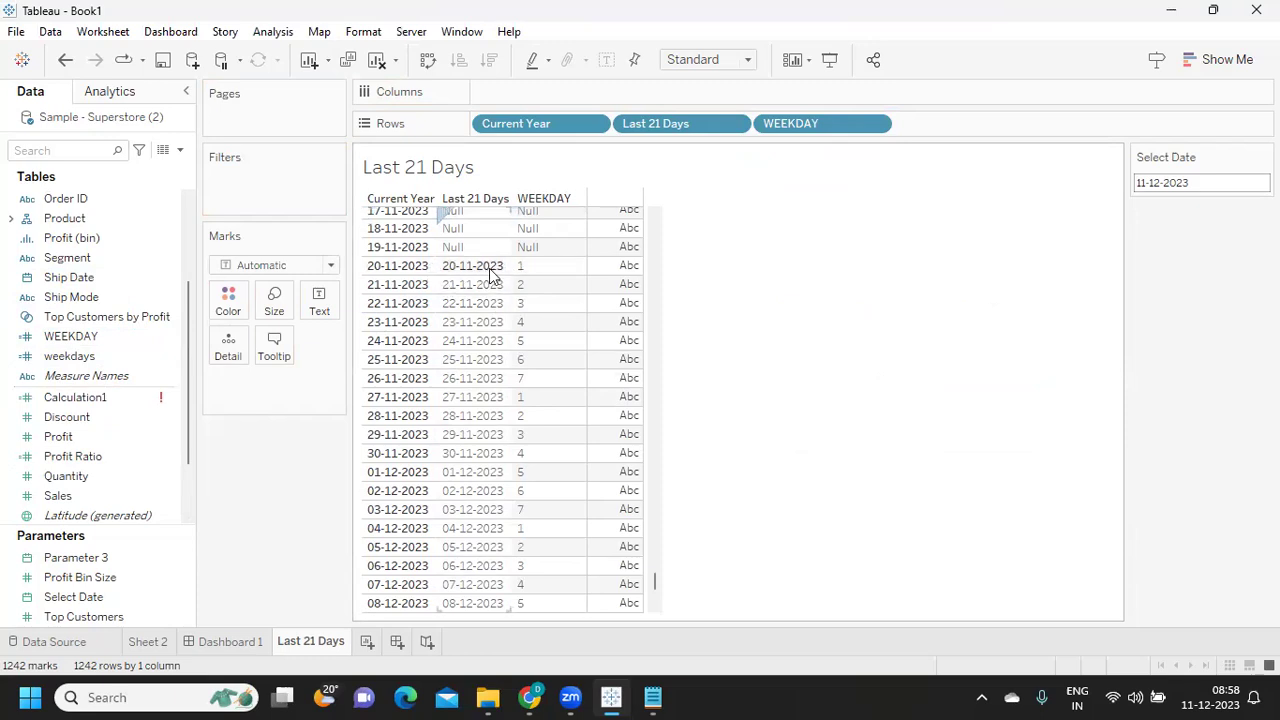
Compare the WEEKDAY numbers with the November 2023 dates in the system calendar.
click(1210, 695)
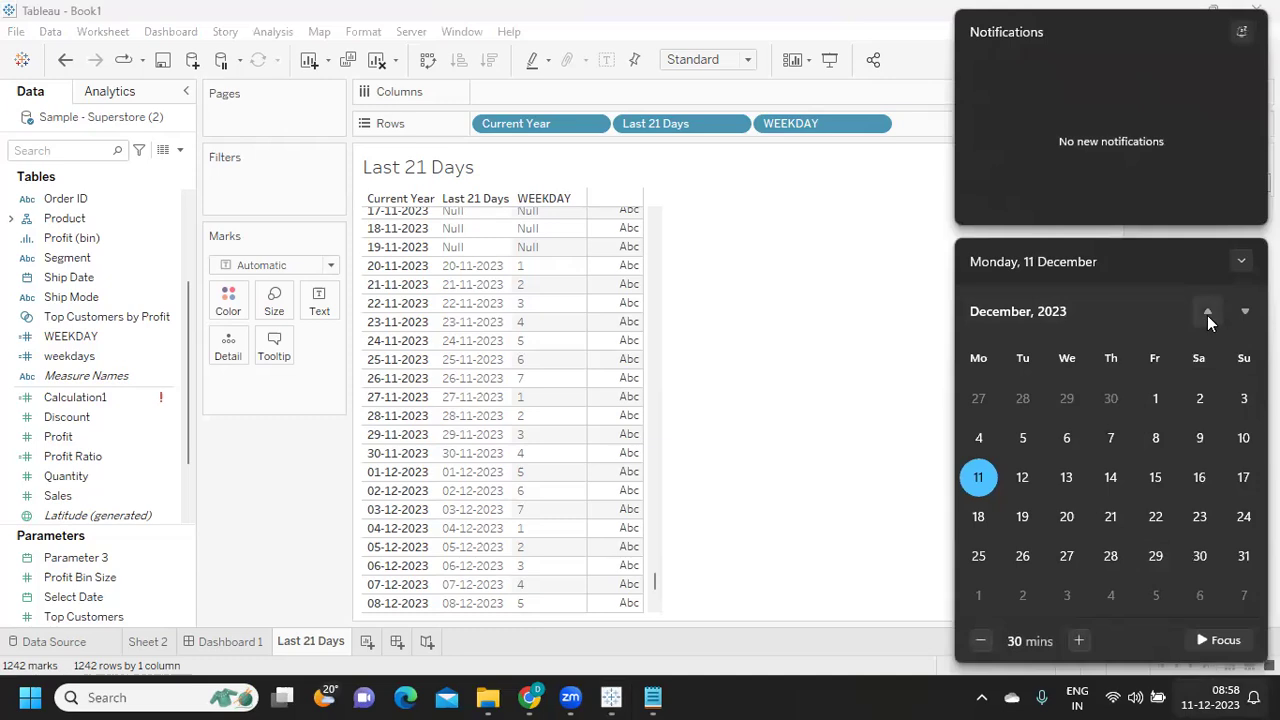
click(1207, 315)
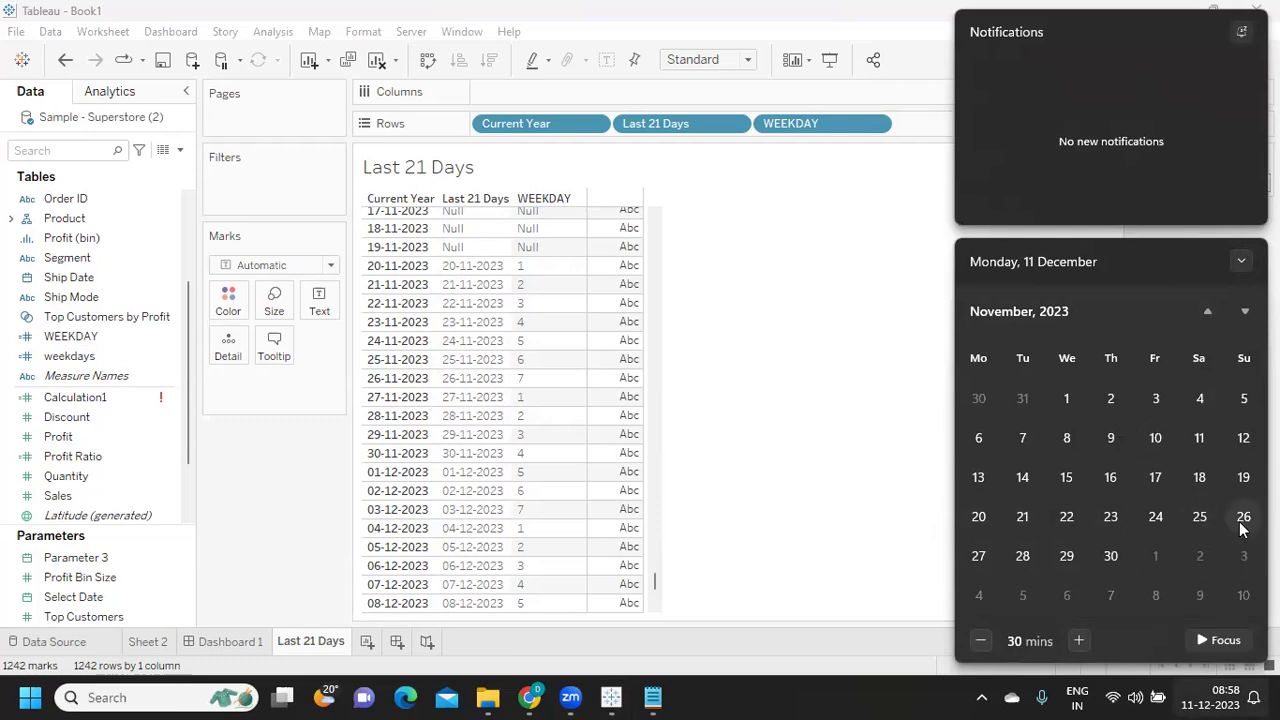
click(290, 484)
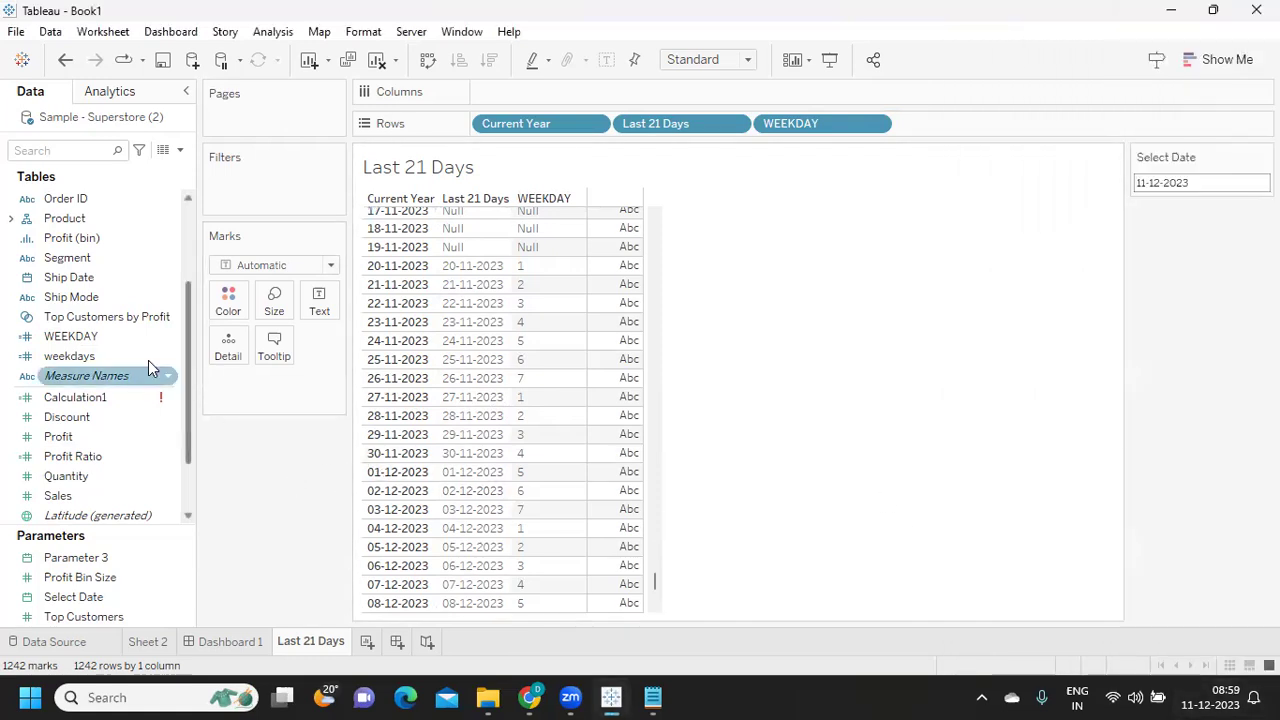
Edit the Last 21 Days calculation and insert IF ISOWEEKDAY( on a new line above the existing IF expression.
scroll(123, 329, up, 3)
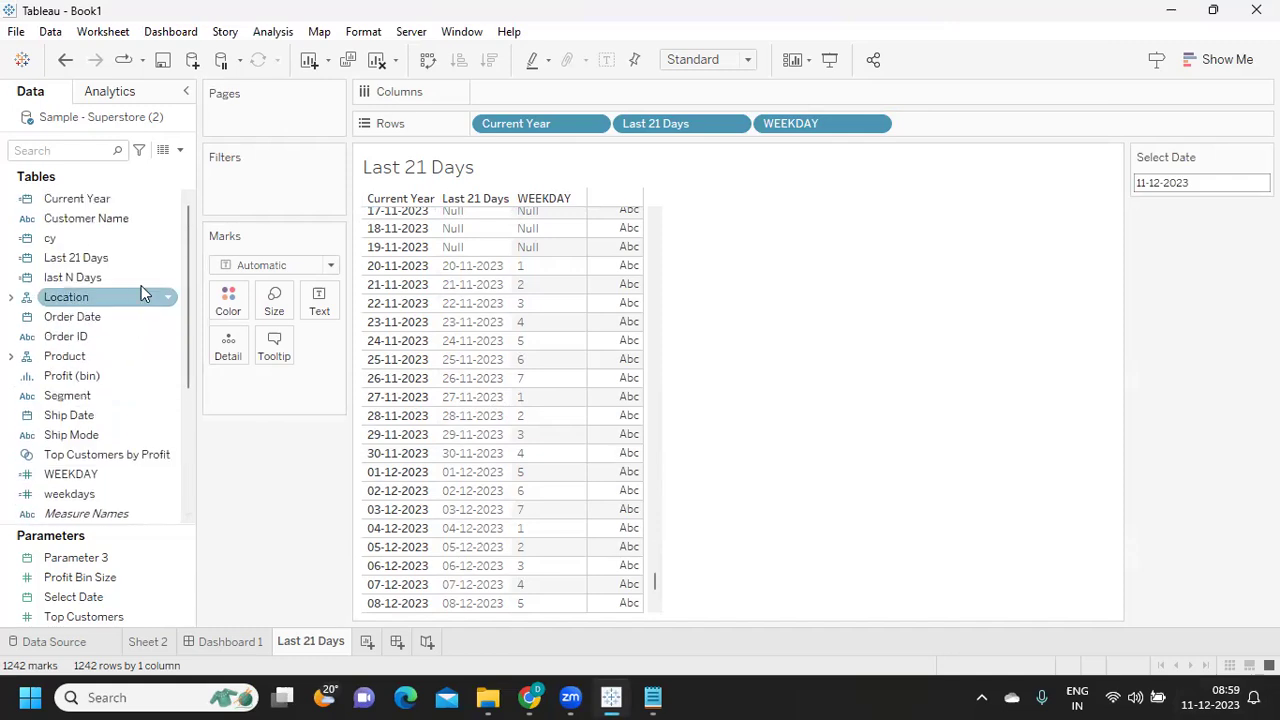
click(168, 260)
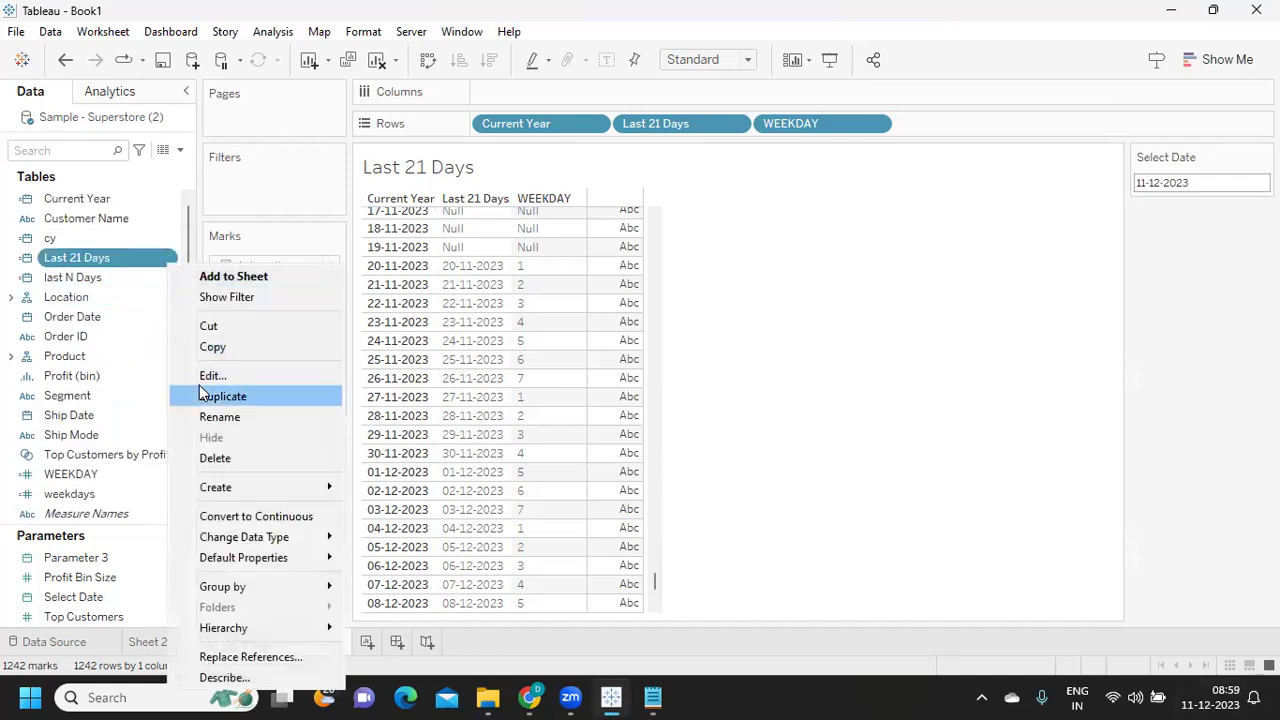
key(Escape)
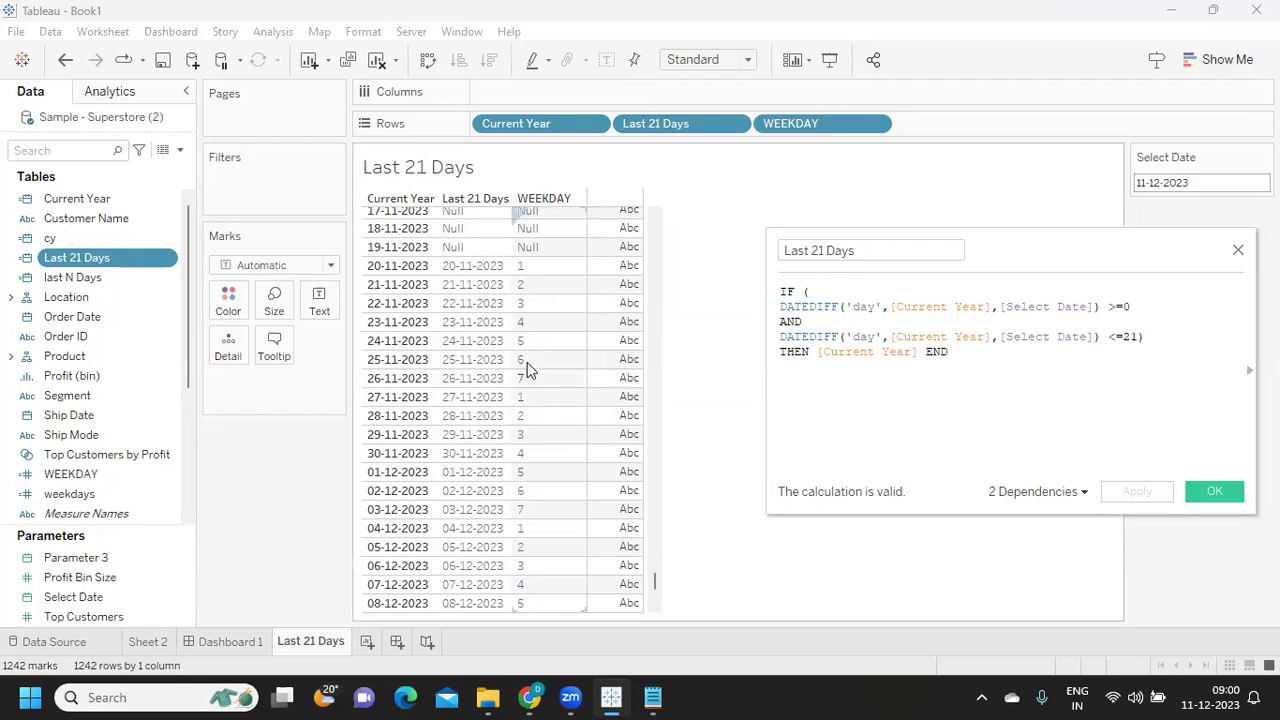
click(782, 290)
key(Return)
key(Up)
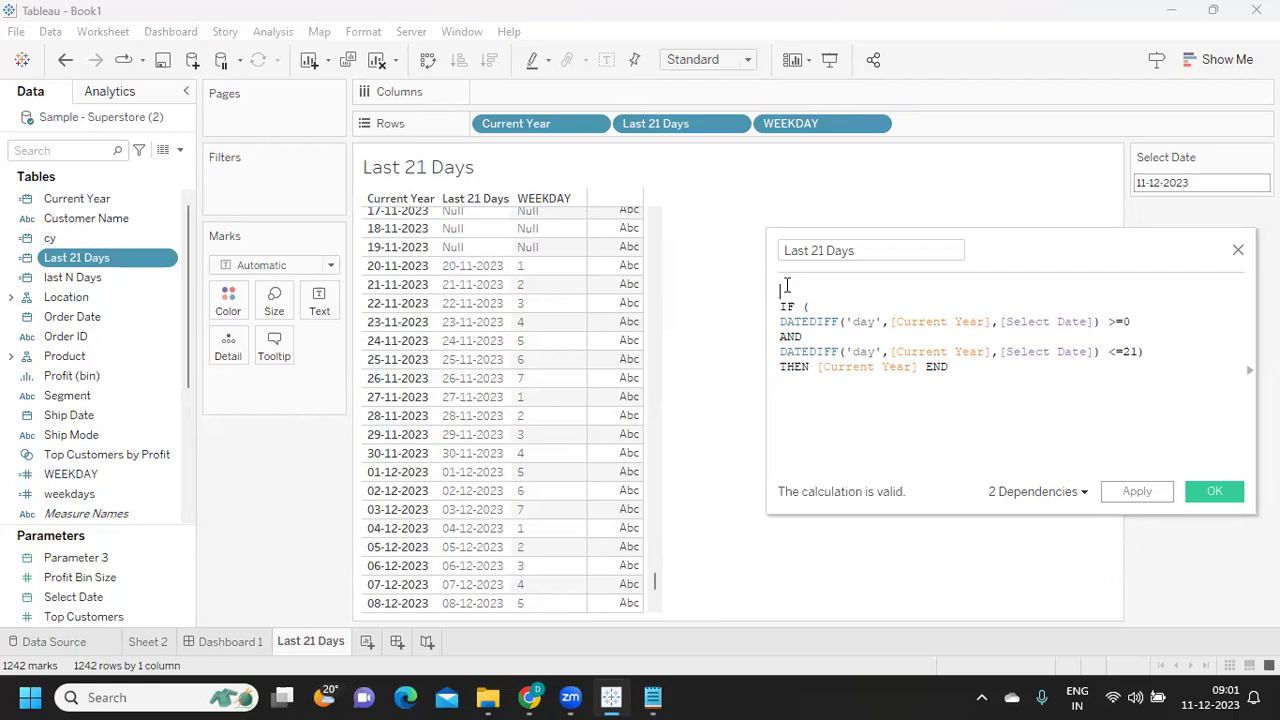
text(IF)
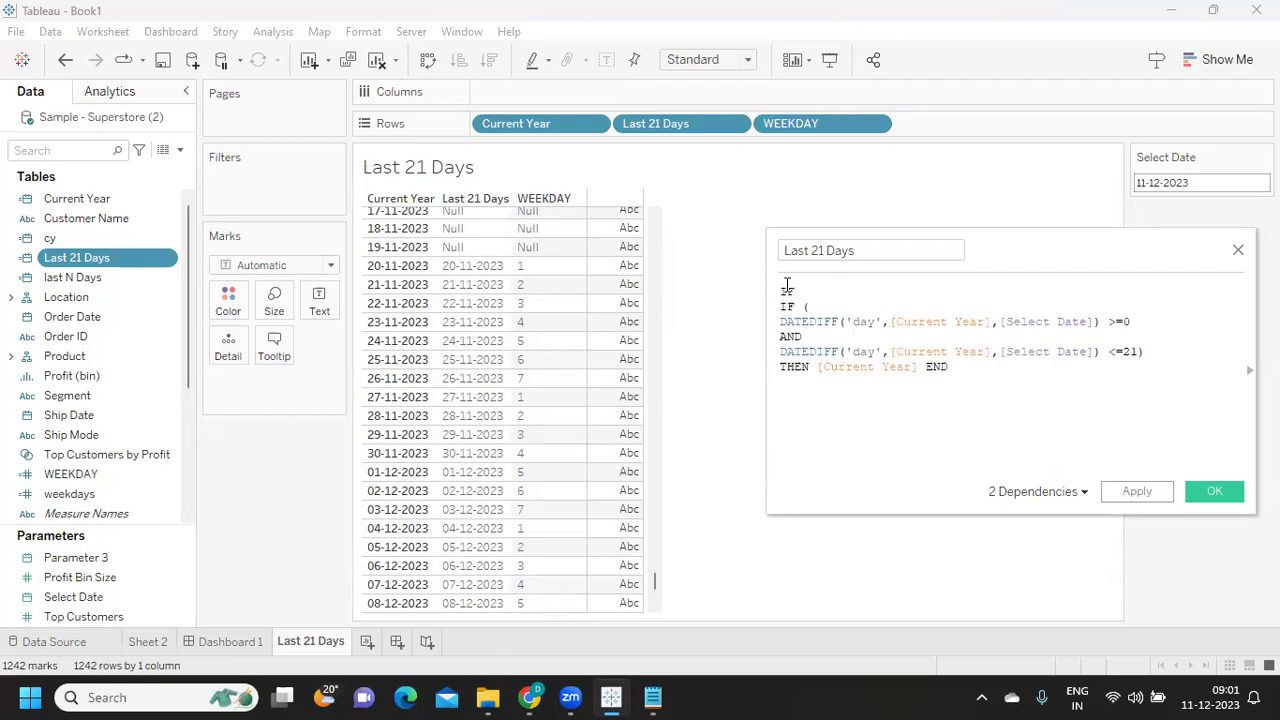
text( ISO)
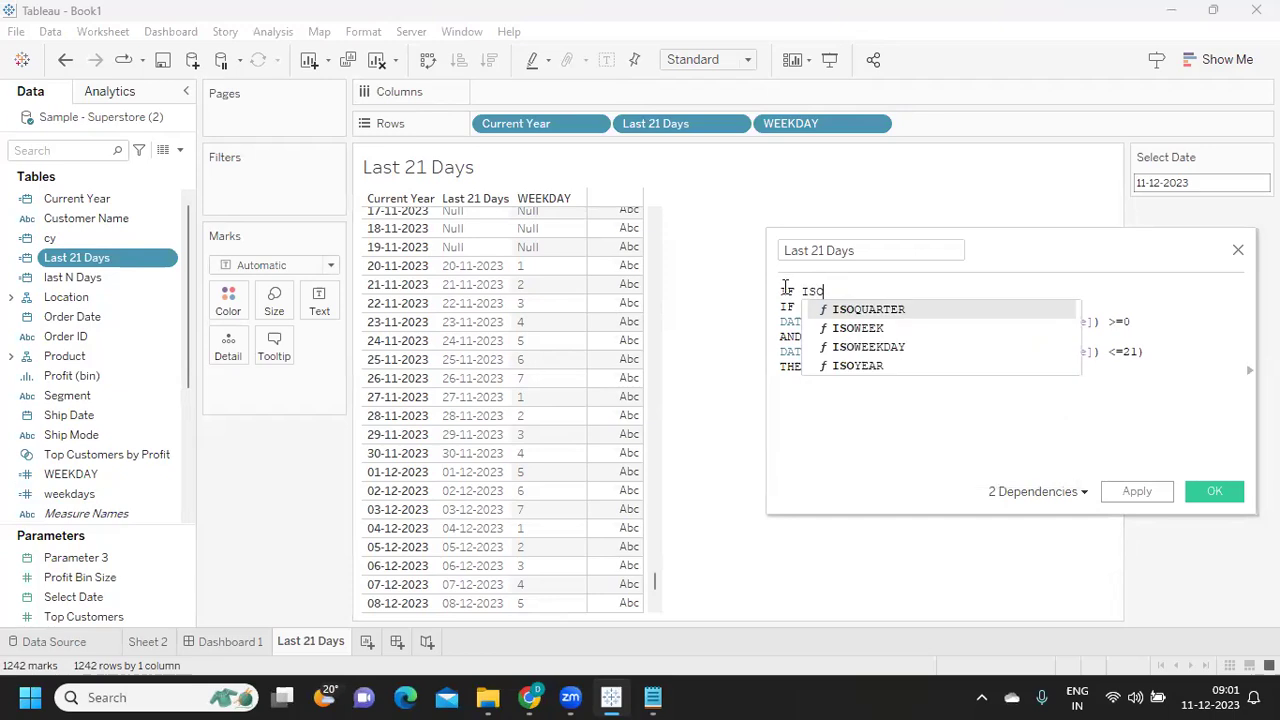
double_click(849, 347)
key(Delete)
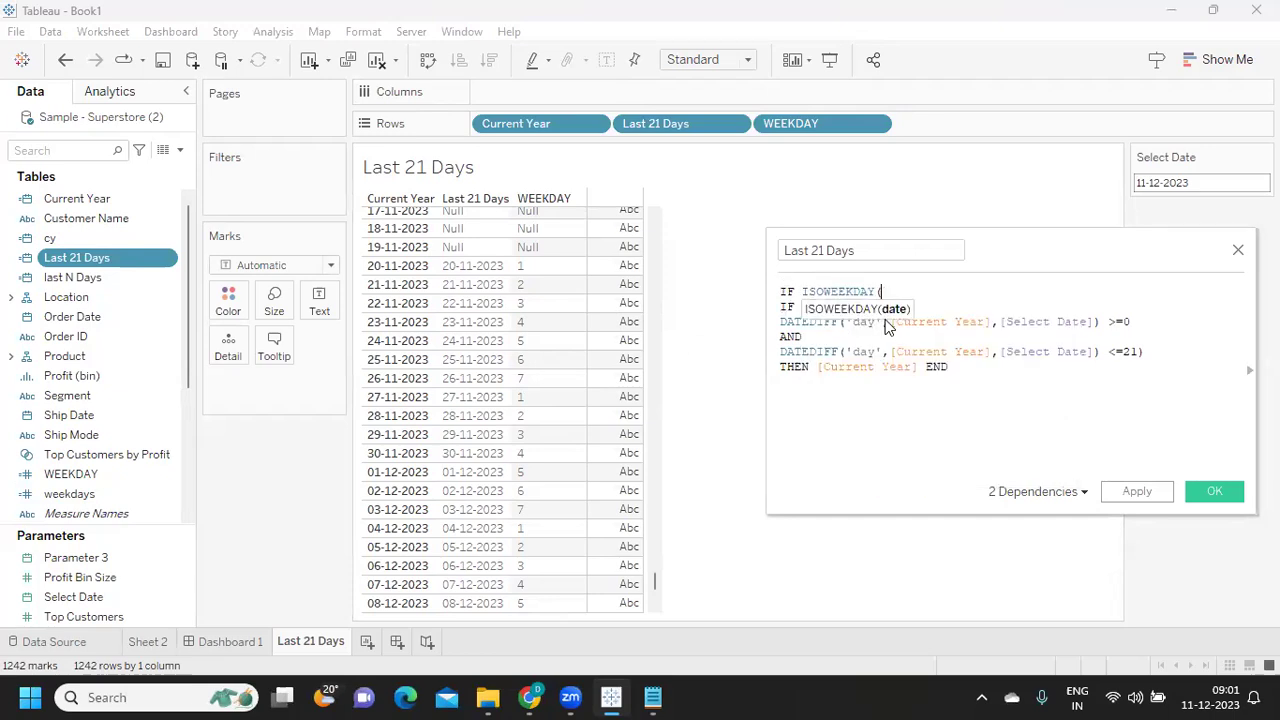
Close the ISOWEEKDAY parenthesis after END and add the comparison <> 6.
click(968, 366)
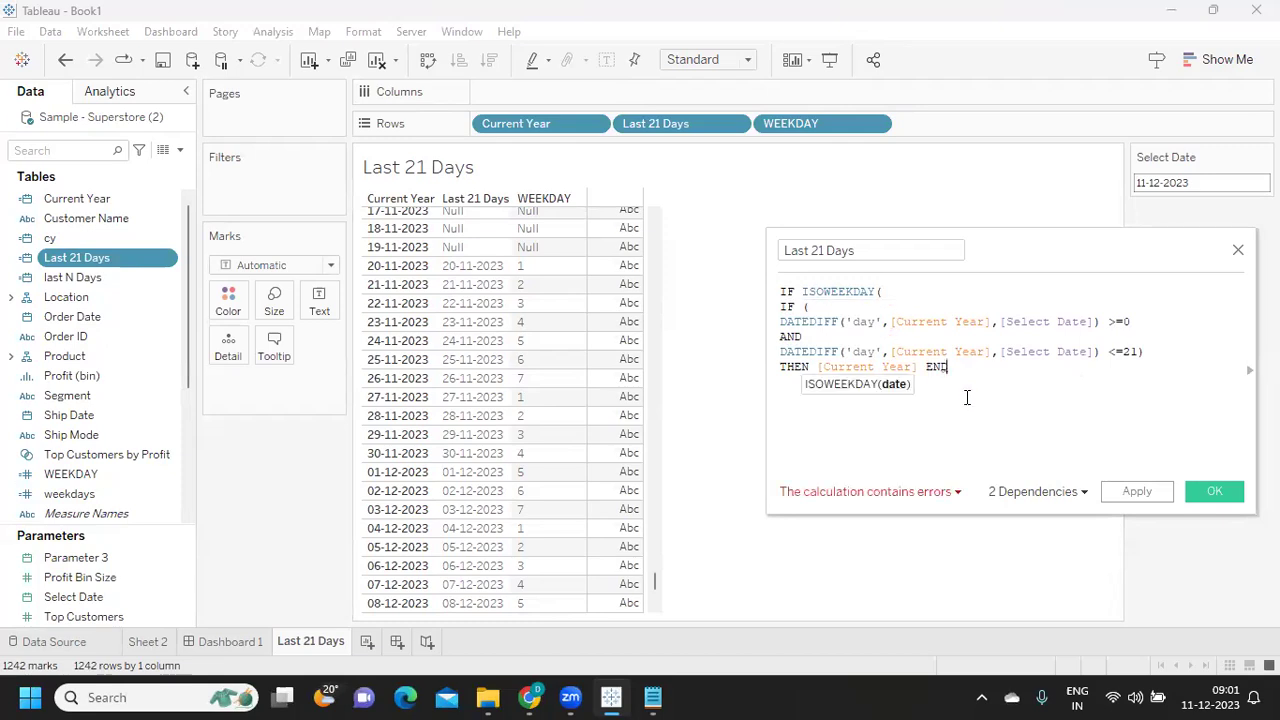
text())
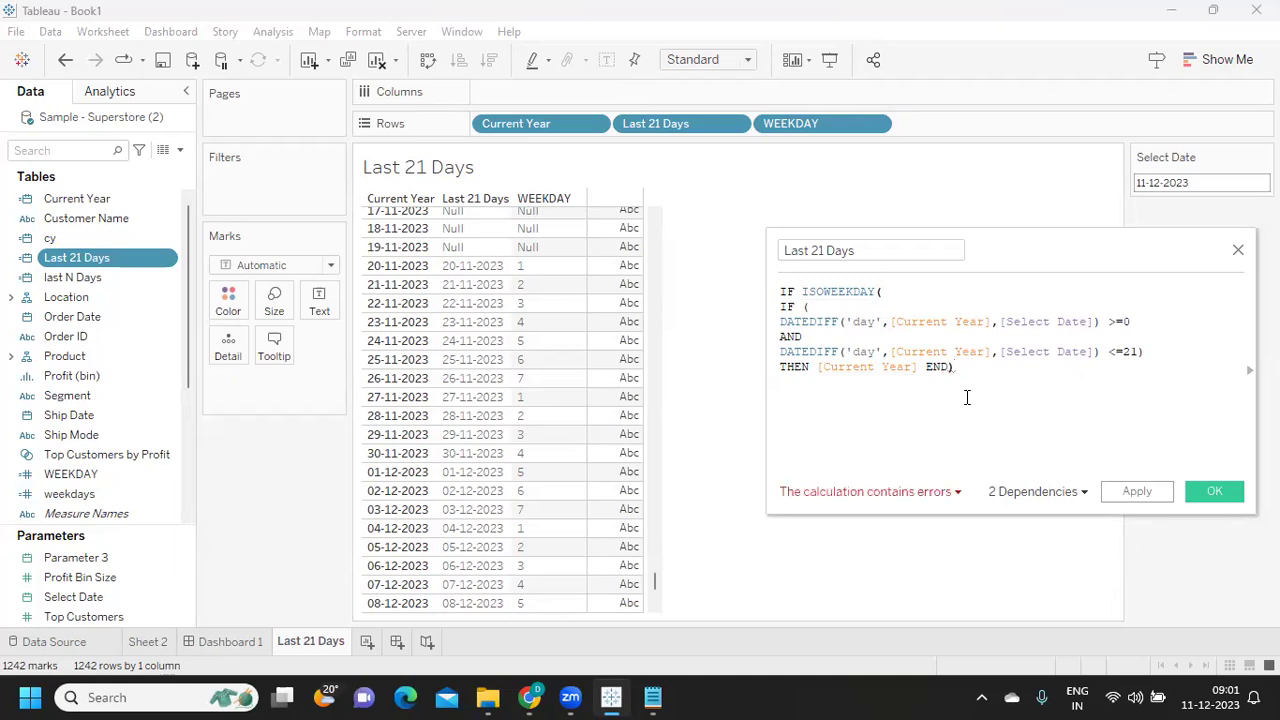
drag(803, 291, 963, 372)
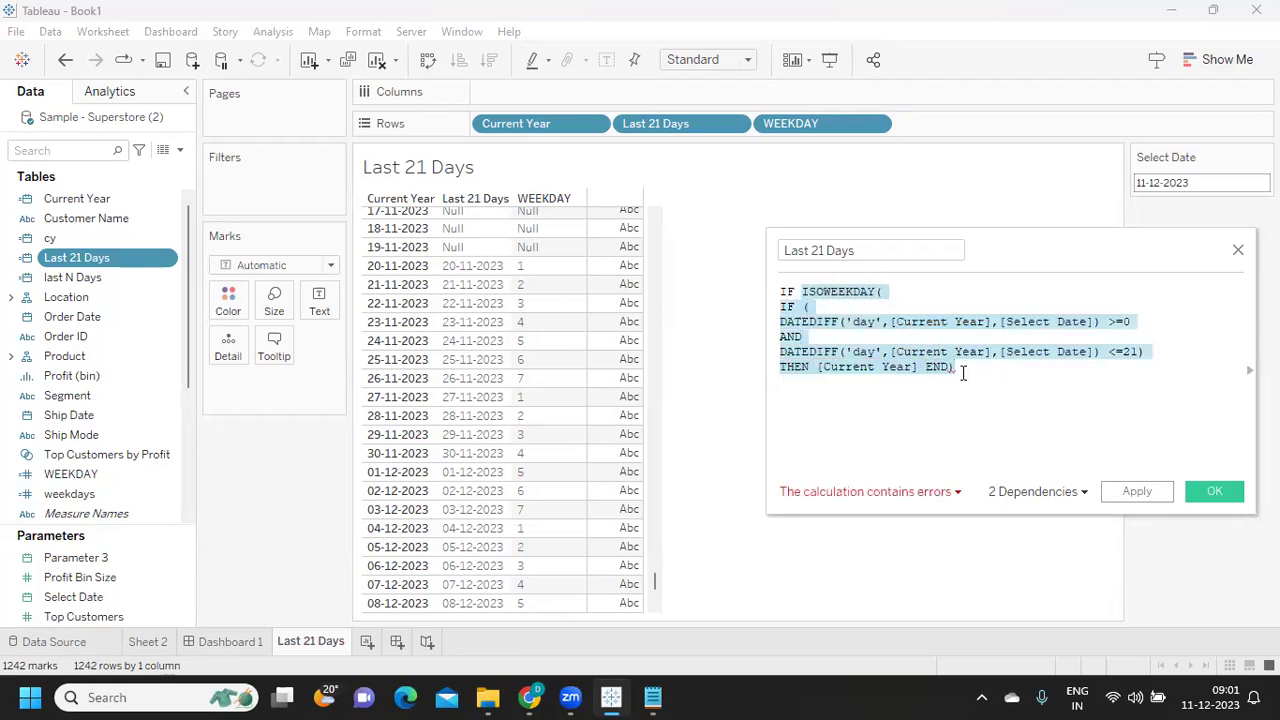
click(963, 369)
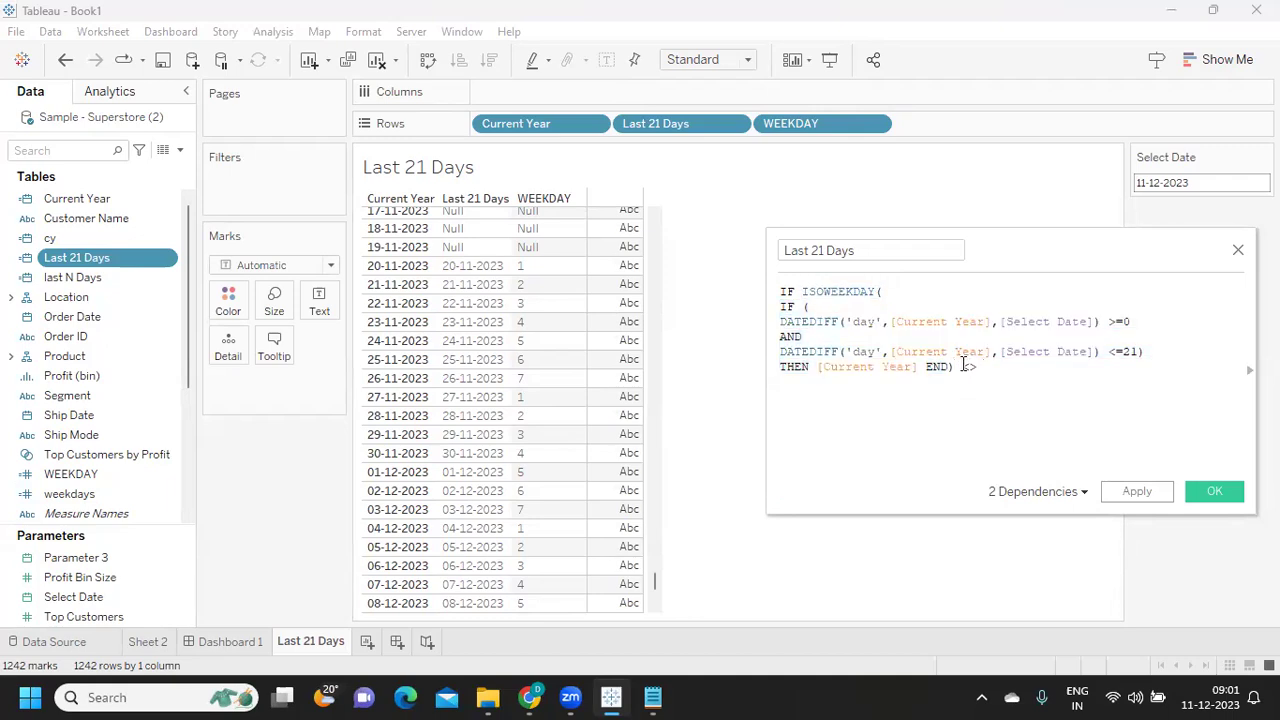
key(End)
Add AND after the <> 6 comparison and paste a copy of the IF date-range expression with its comparison below it.
key(Return)
text(AND)
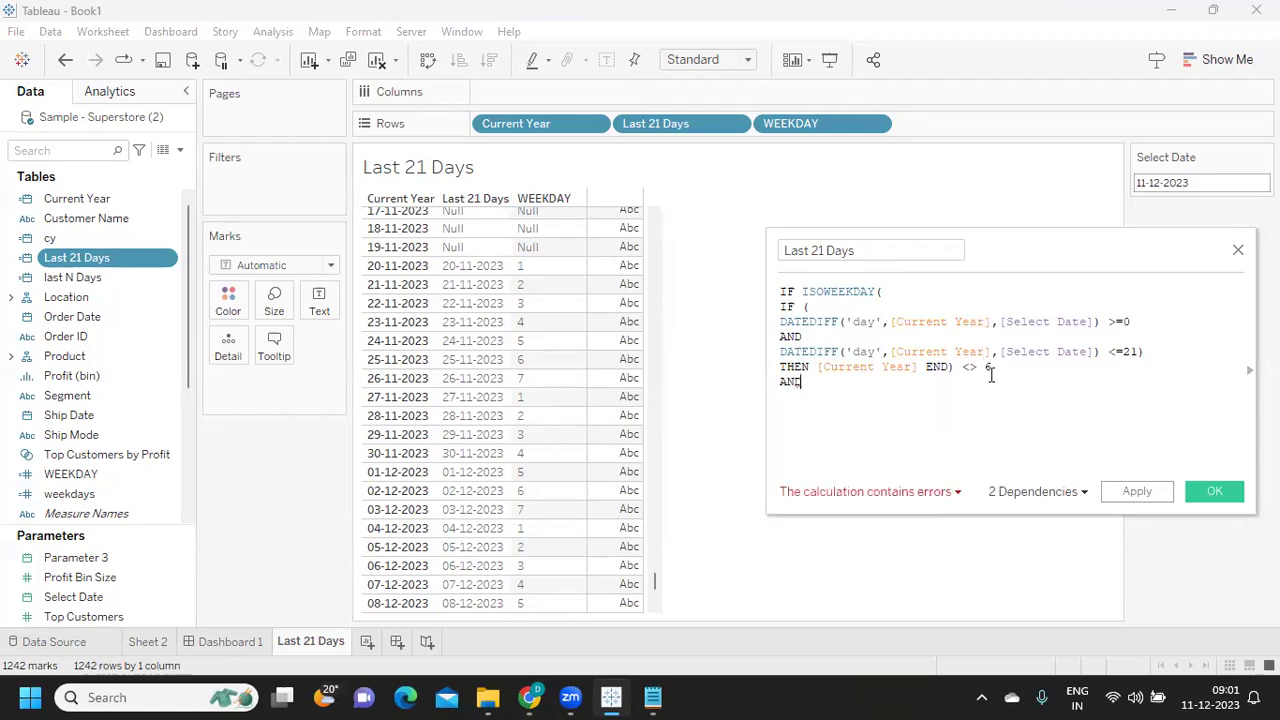
drag(1025, 378, 784, 310)
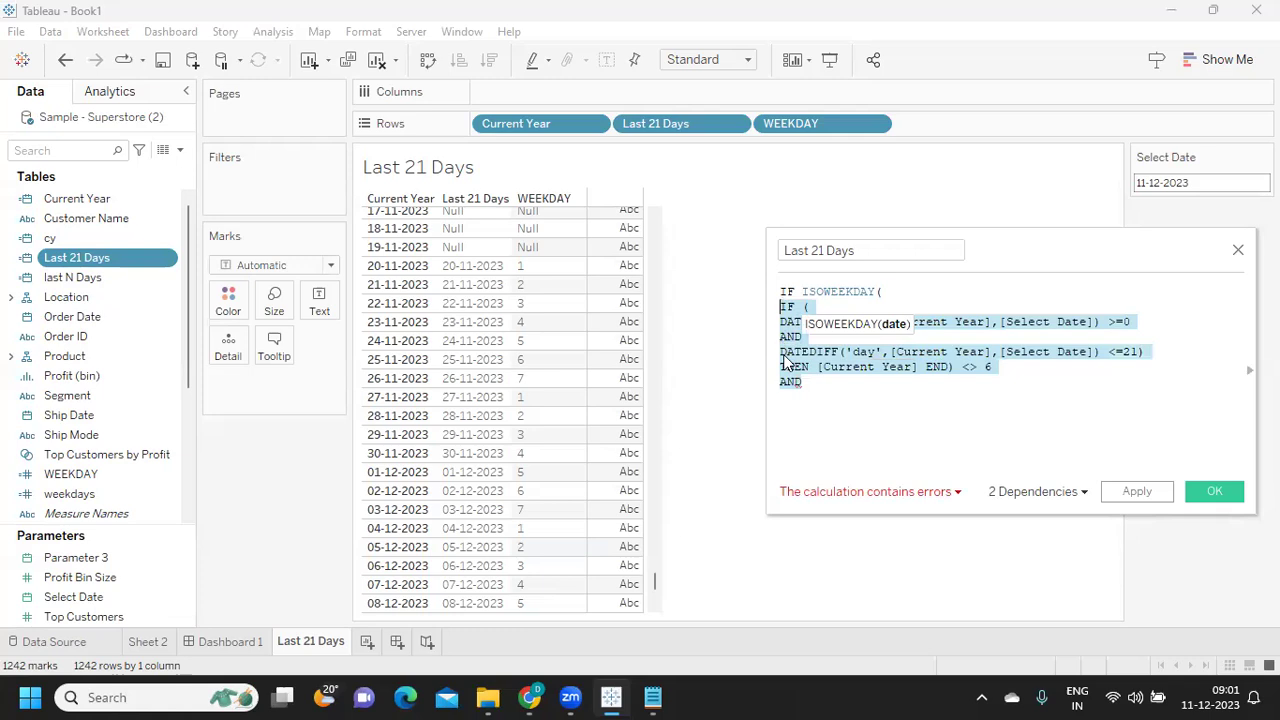
click(980, 389)
drag(997, 366, 747, 313)
key(ctrl+c)
click(820, 385)
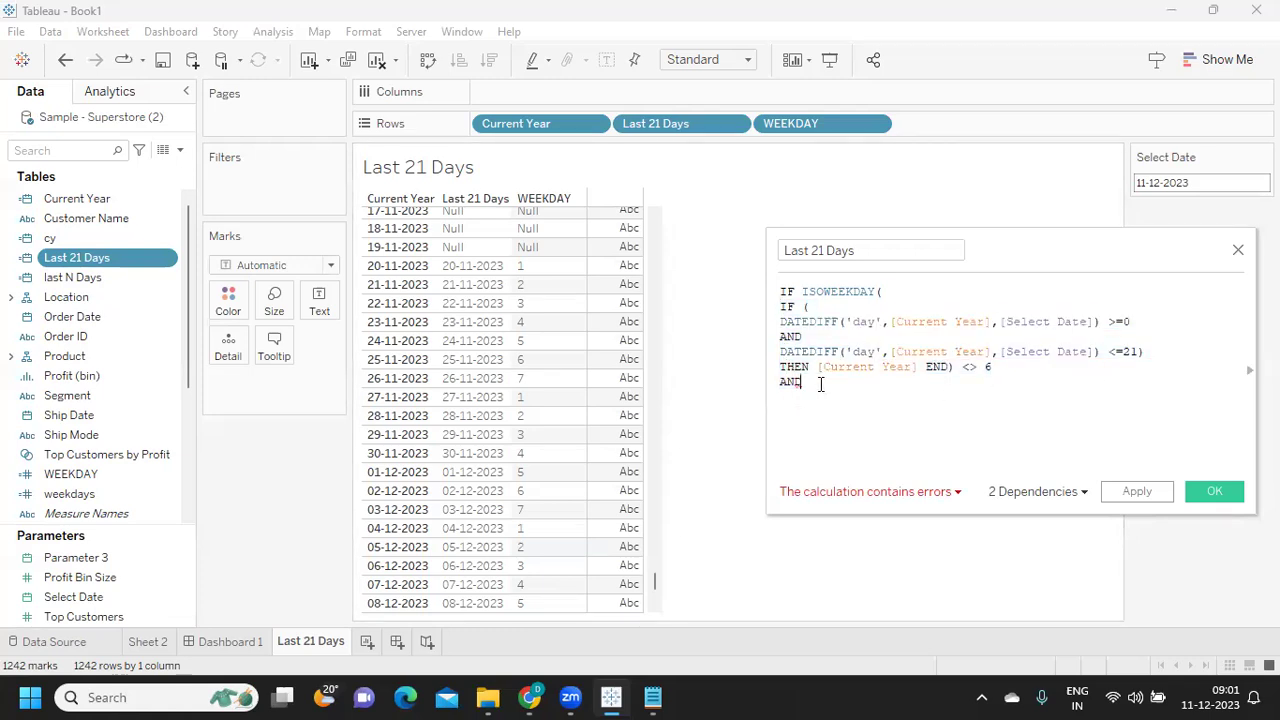
key(Return)
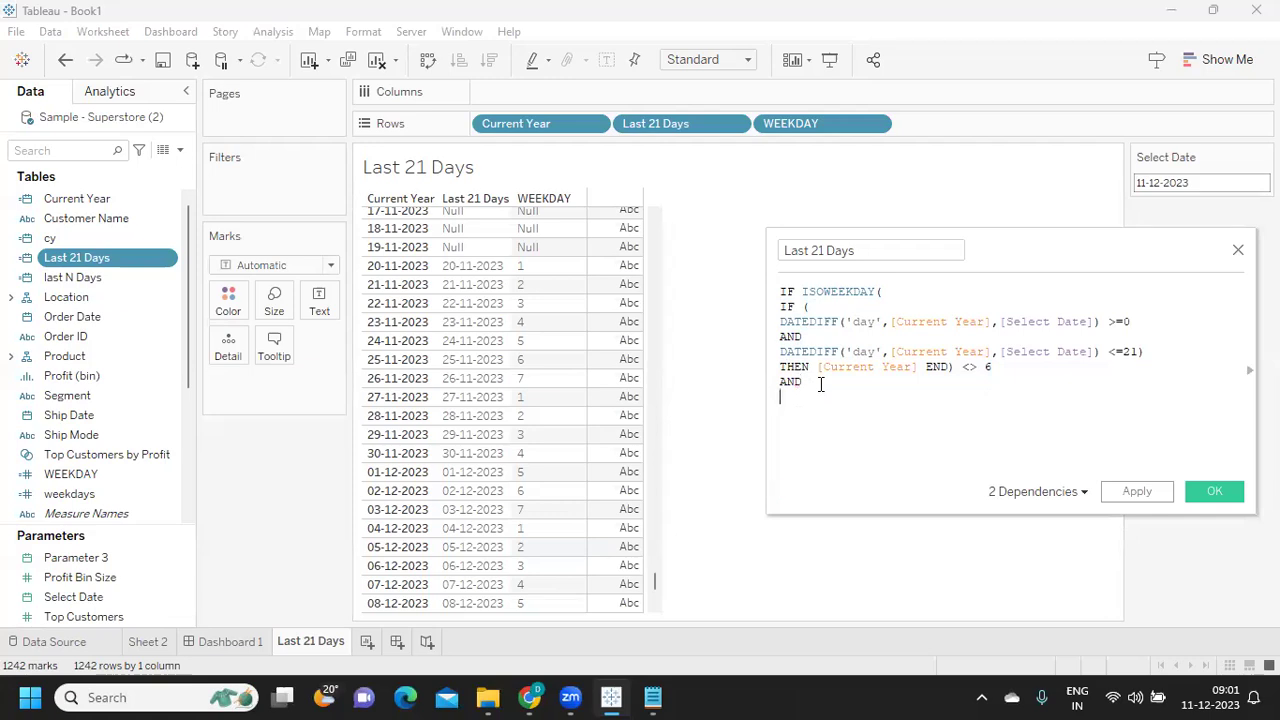
key(ctrl+v)
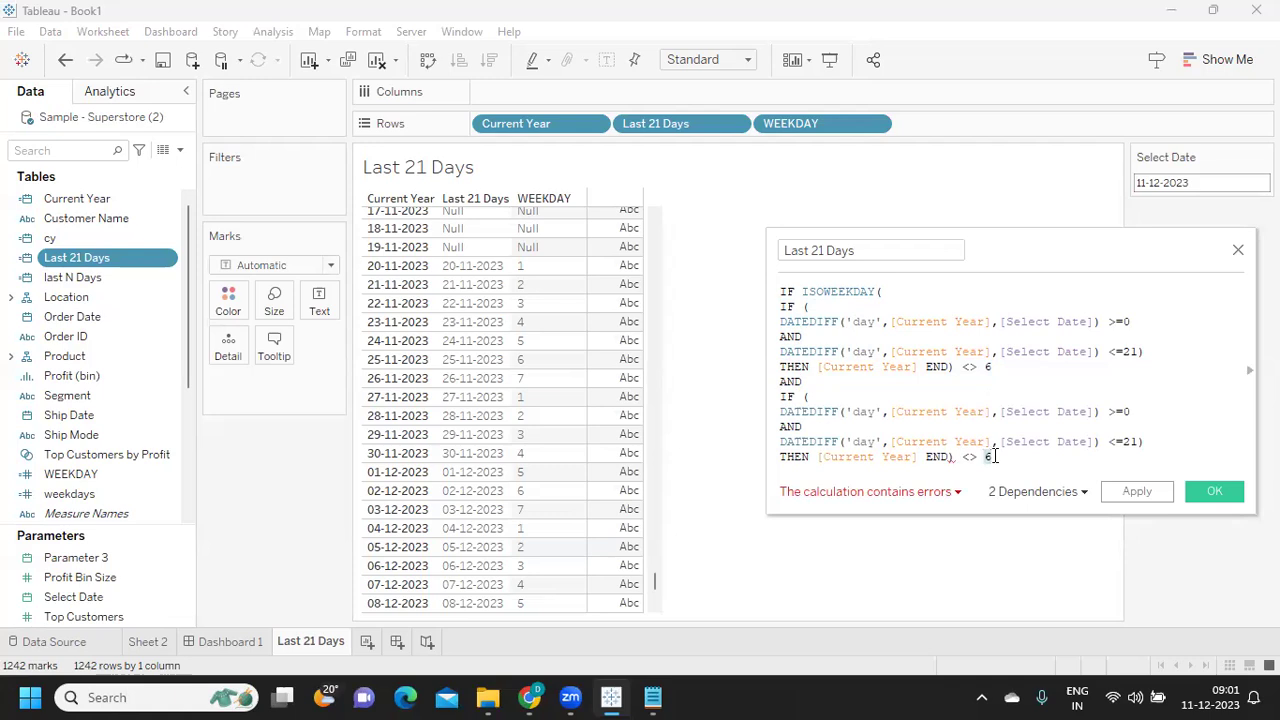
Change the copied comparison to <> 7, finish the formula with THEN [Current Year] END, and apply it.
text(7)
key(Return)
text(THEN [)
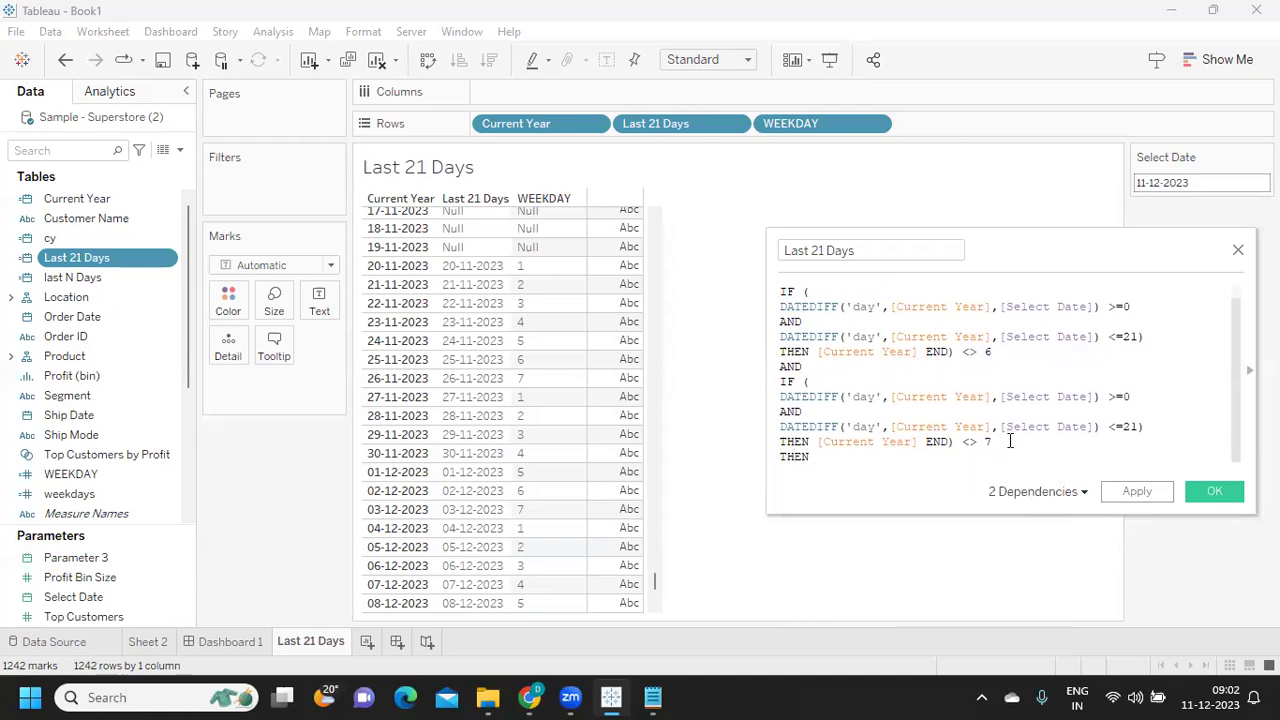
text(Cu)
key(Return)
text(END)
key(Return)
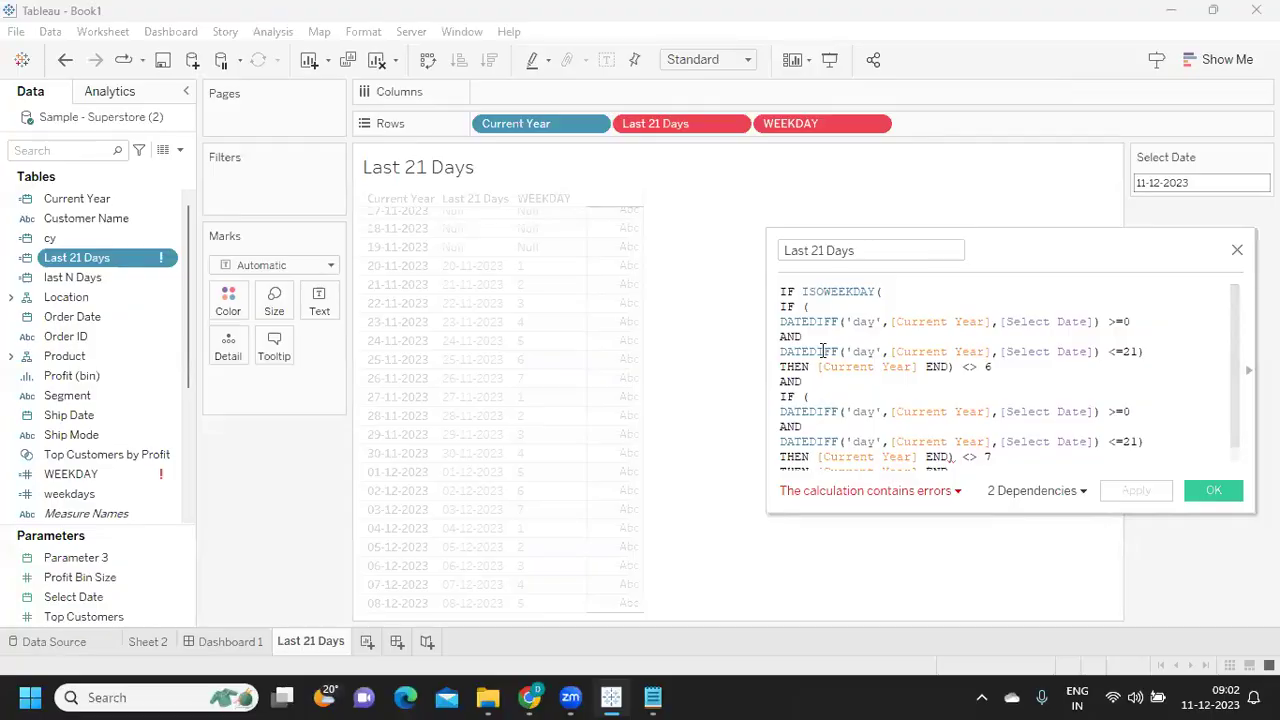
Replace the IF keyword of the second date-range condition with the ISOWEEKDAY function.
drag(994, 237, 986, 206)
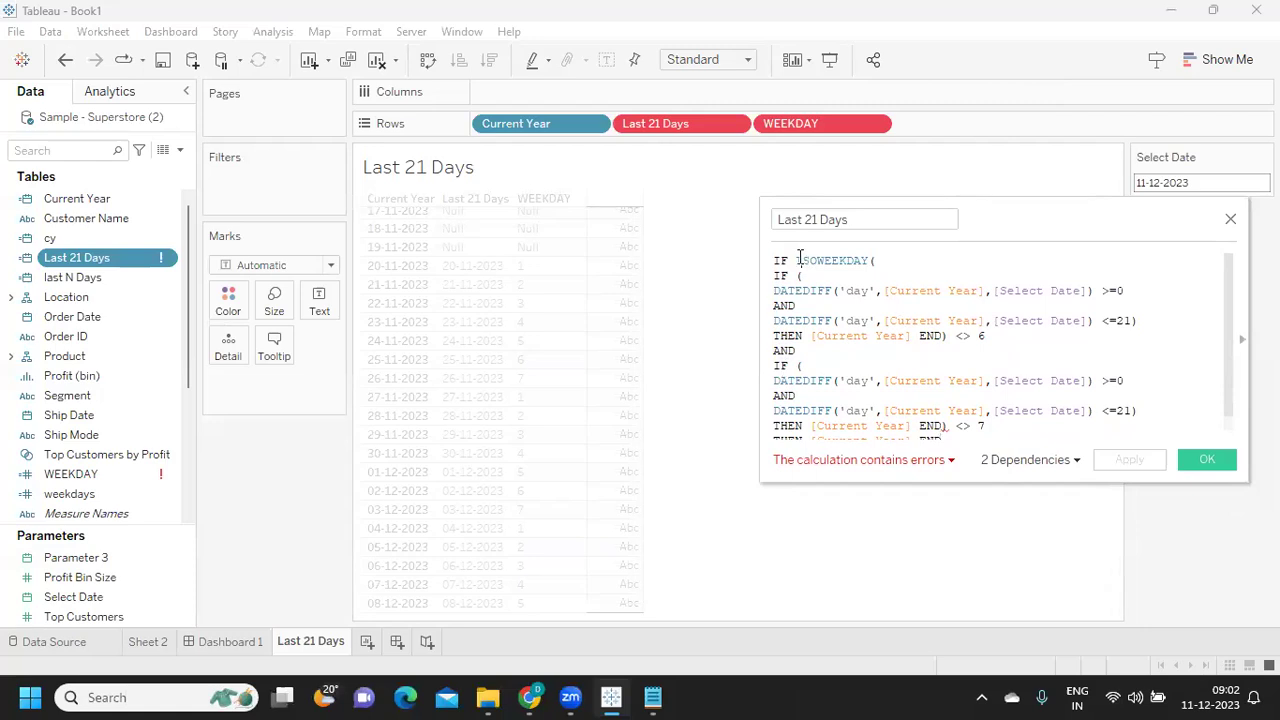
drag(801, 260, 887, 253)
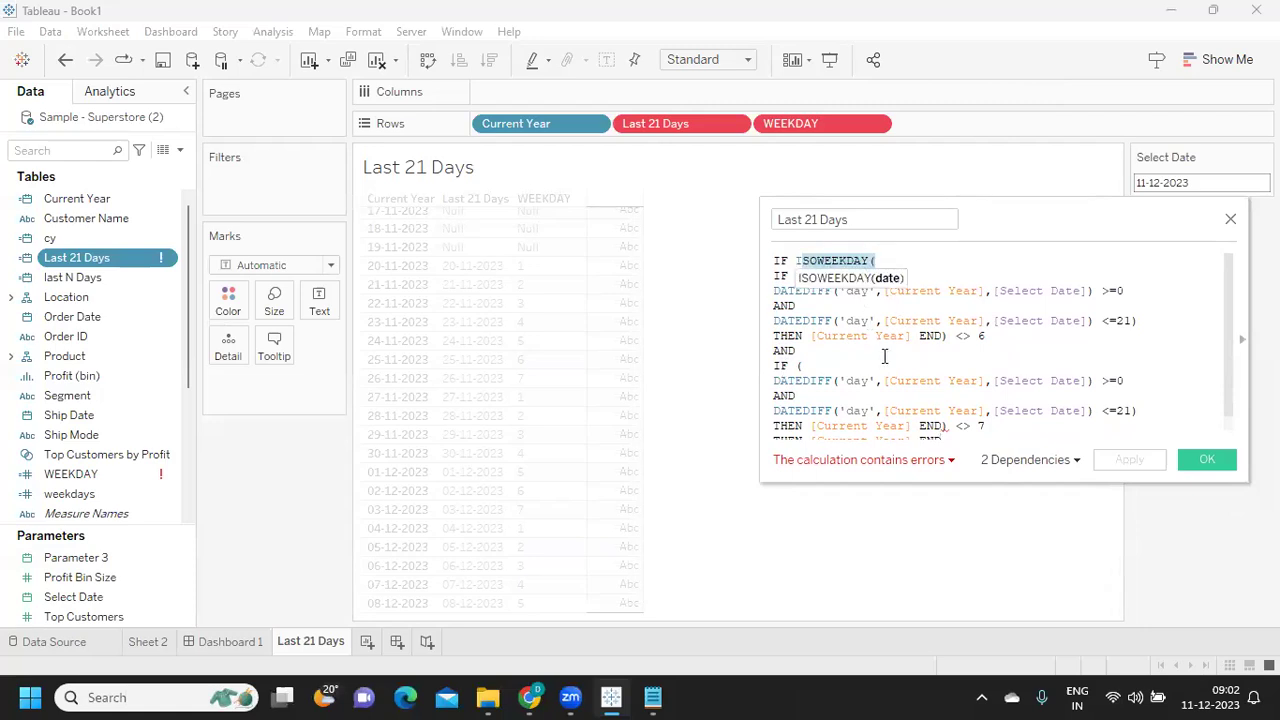
click(1003, 331)
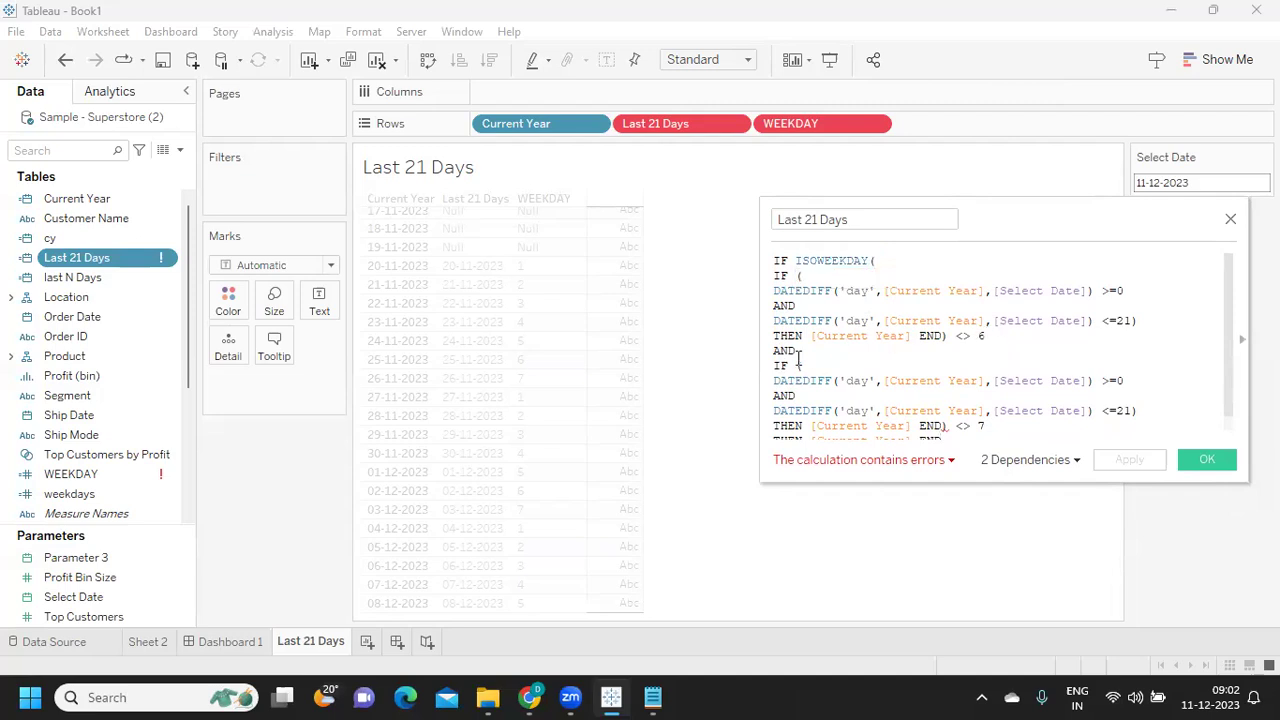
drag(789, 366, 764, 363)
text(ISDC)
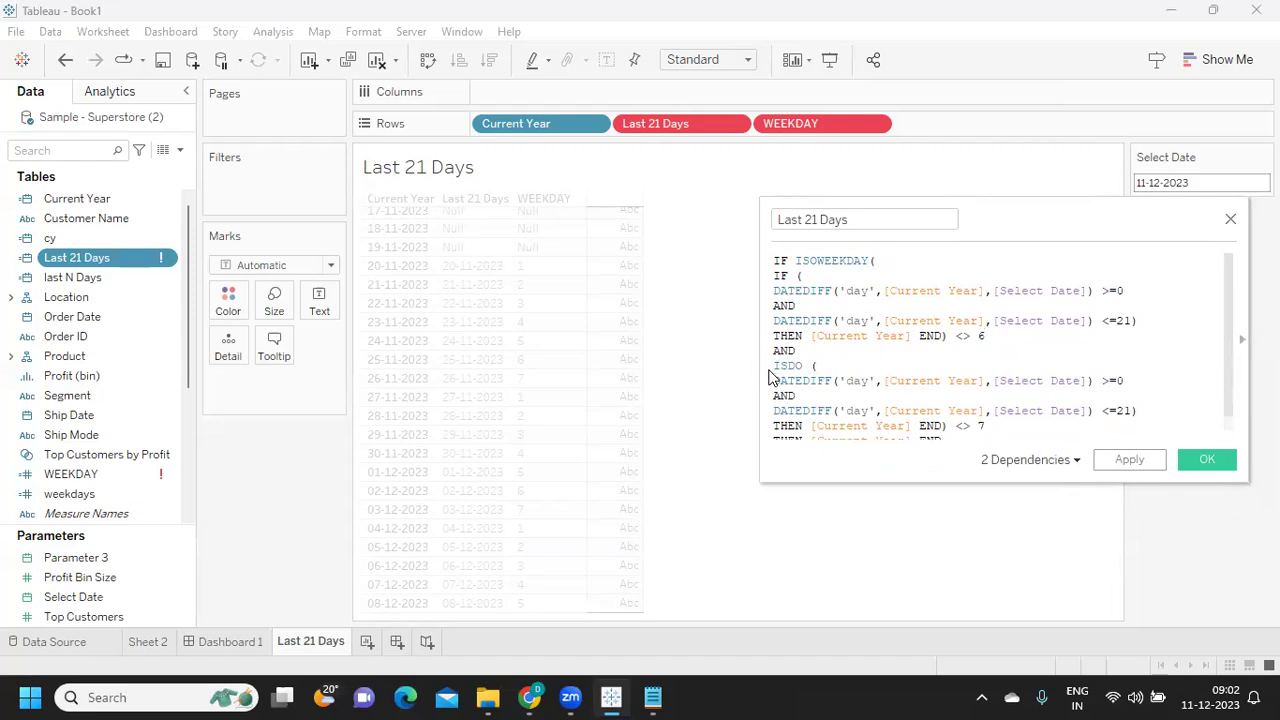
key(BackSpace)
key(BackSpace)
text(OW)
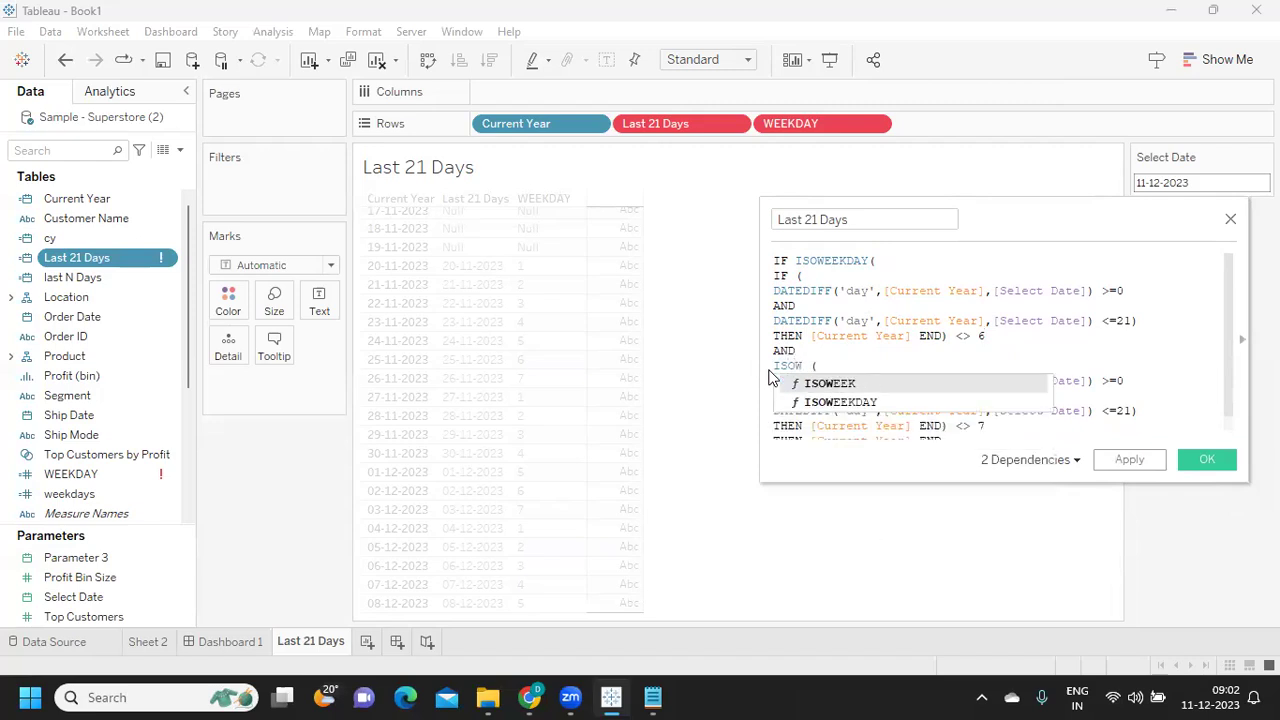
click(815, 402)
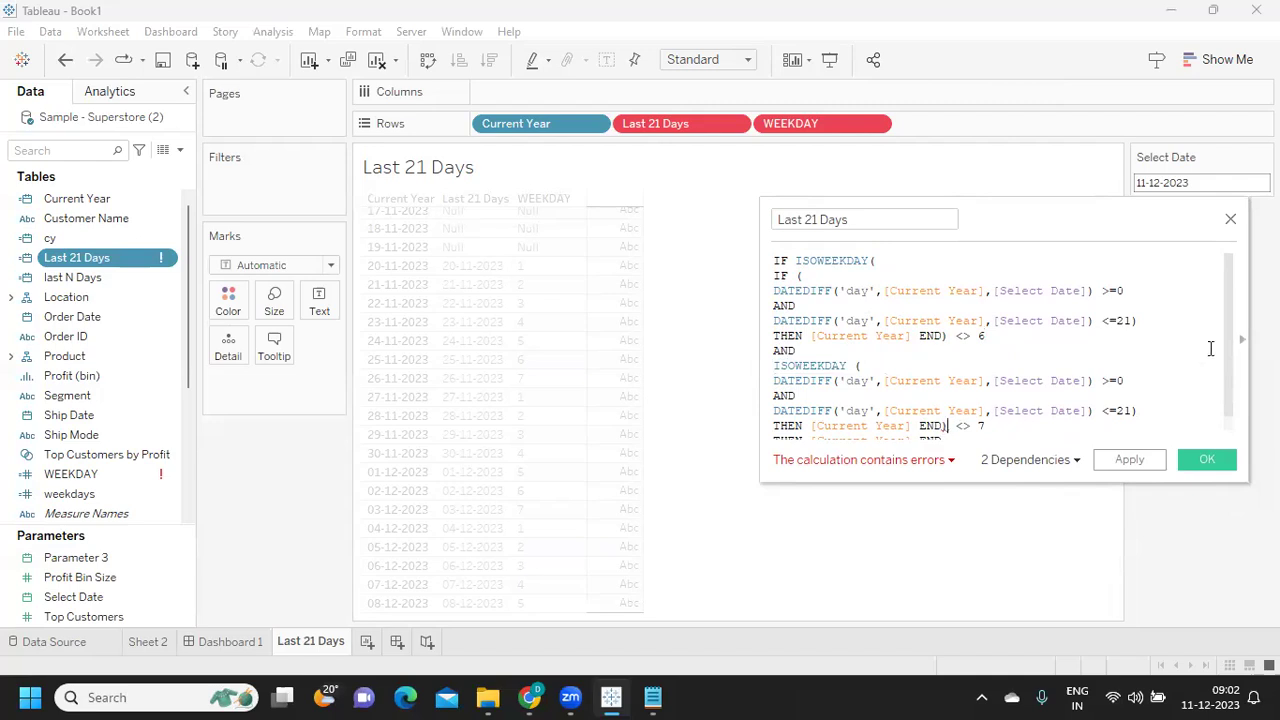
Remove the second ISOWEEKDAY condition with its preceding AND, keep THEN [Current Year] END, and add AND on a new line after END.
scroll(1233, 363, down, 1)
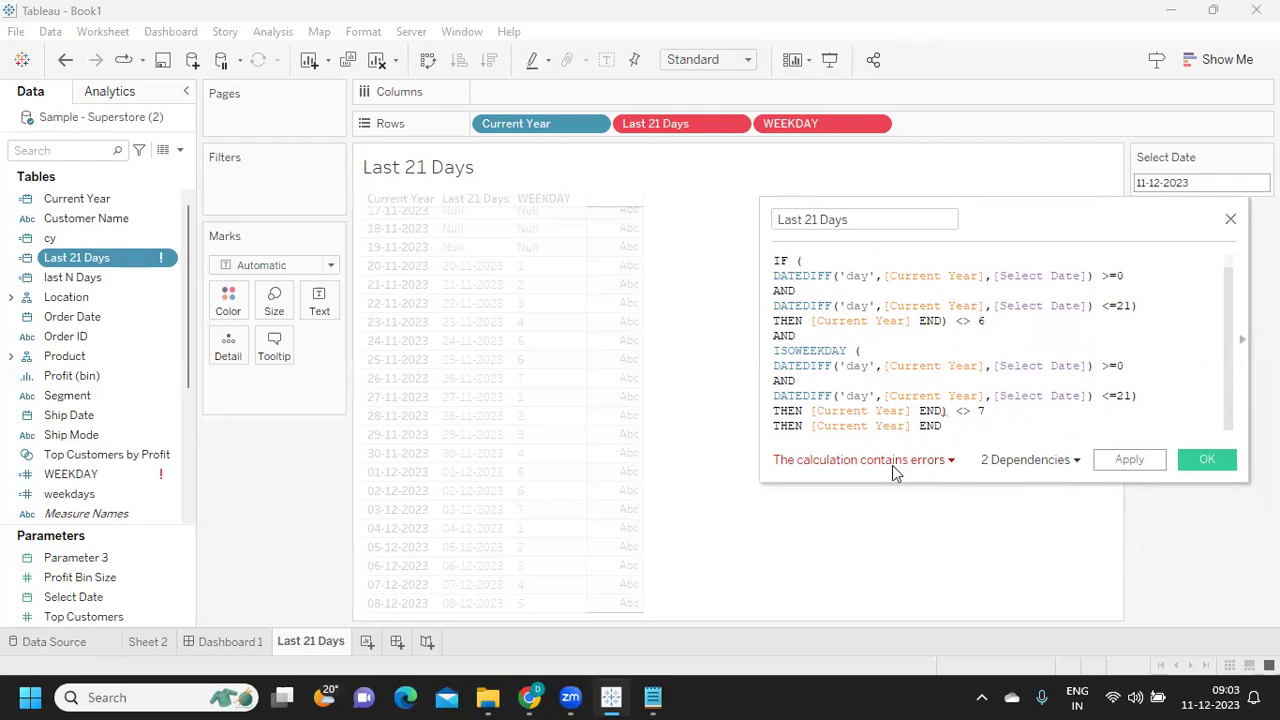
drag(977, 428, 765, 349)
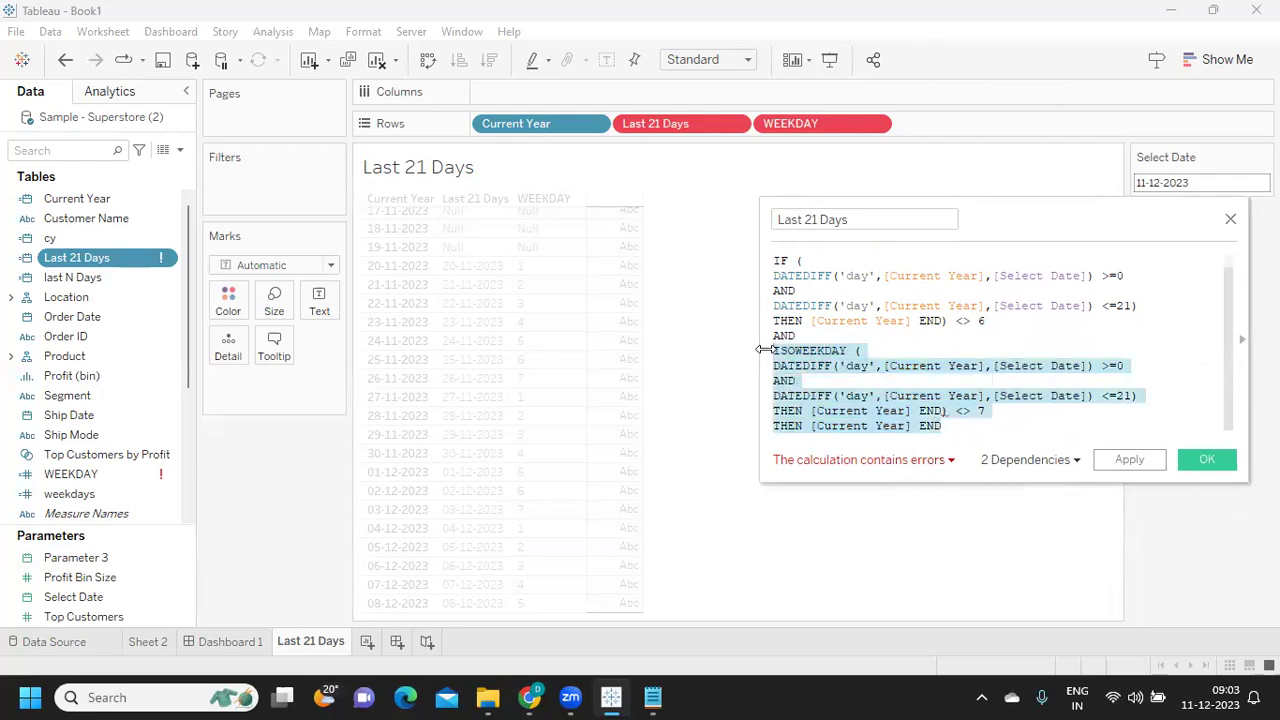
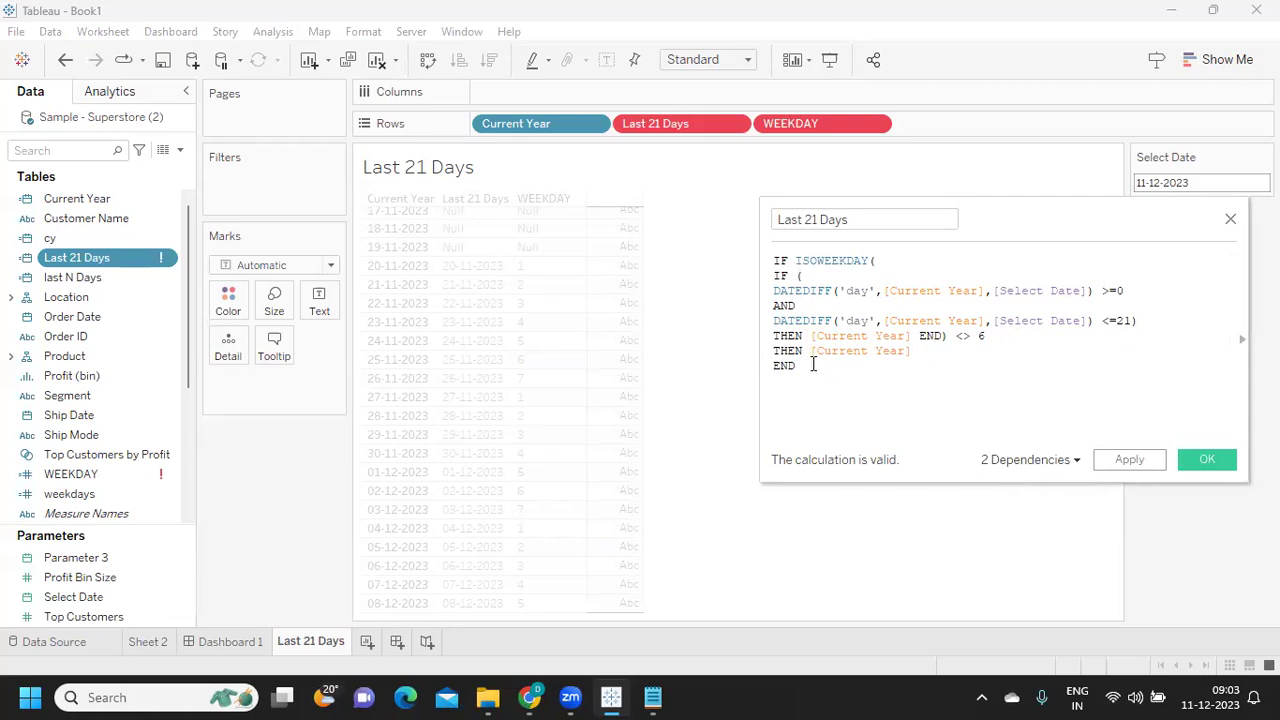
key(Return)
text(AND)
key(Return)
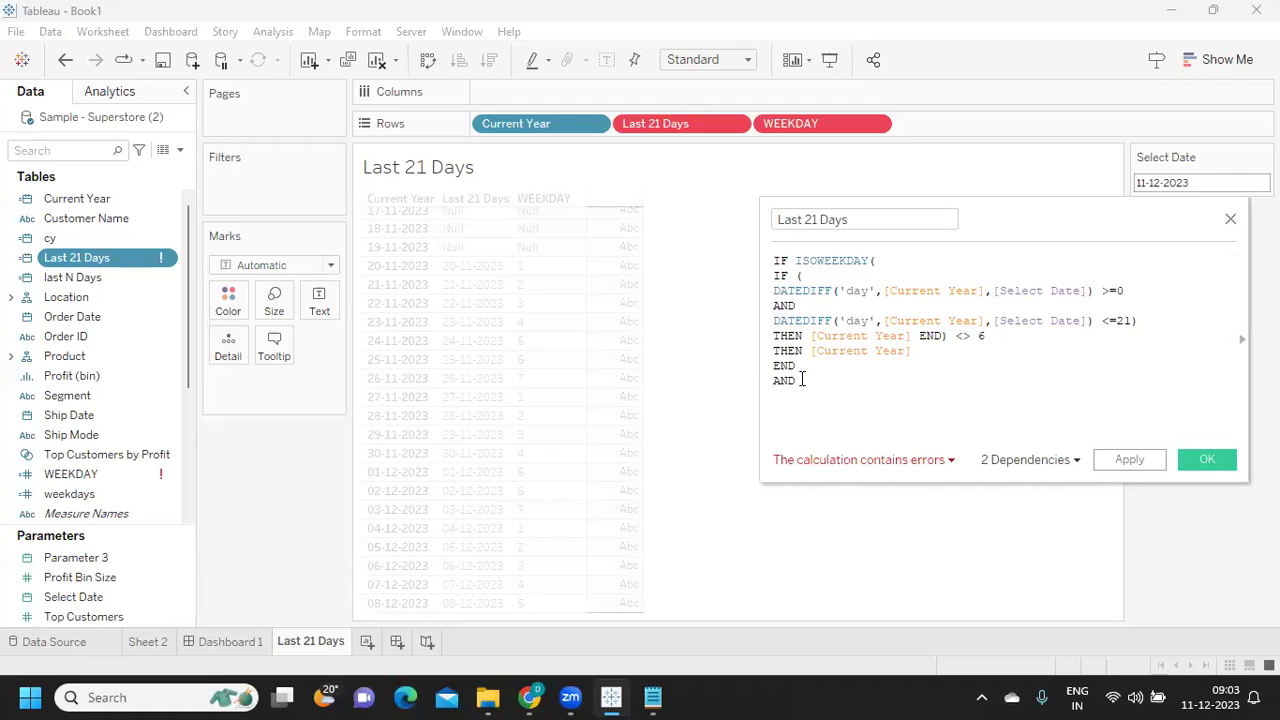
Delete the outer END and THEN [Current Year] lines between the <> 6 comparison and the final AND.
drag(808, 366, 773, 368)
key(BackSpace)
key(BackSpace)
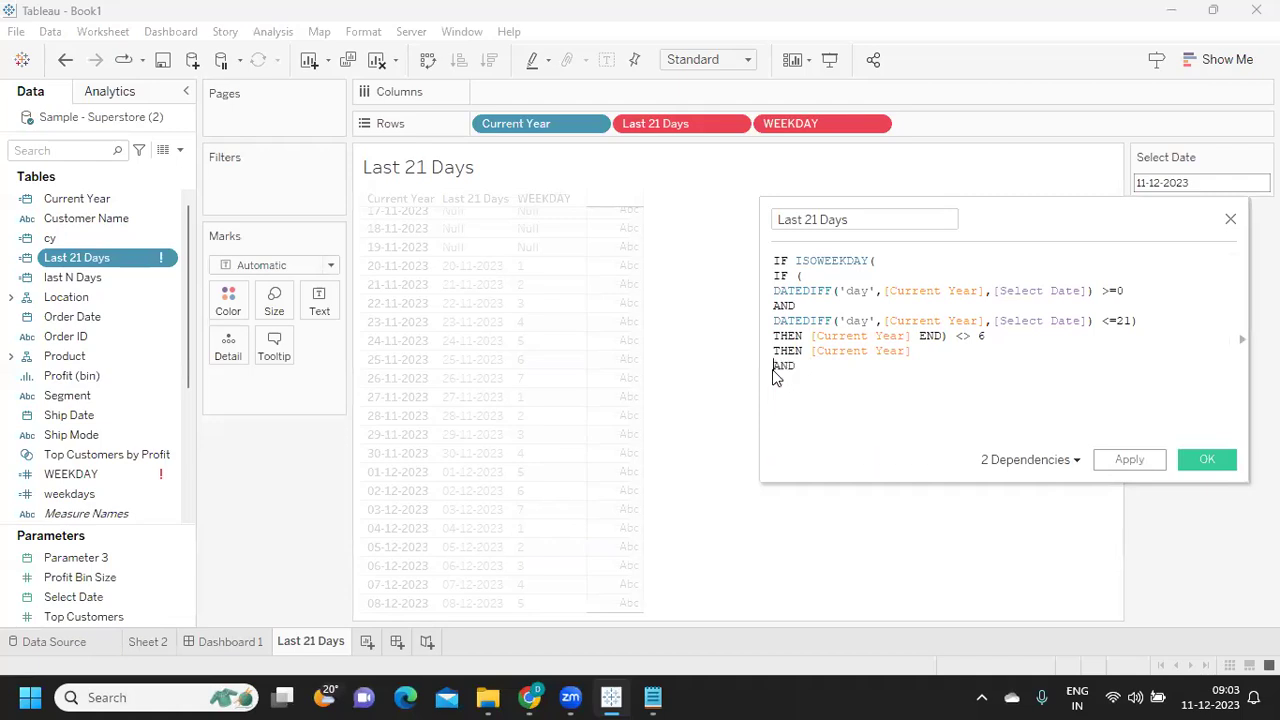
drag(921, 355, 770, 358)
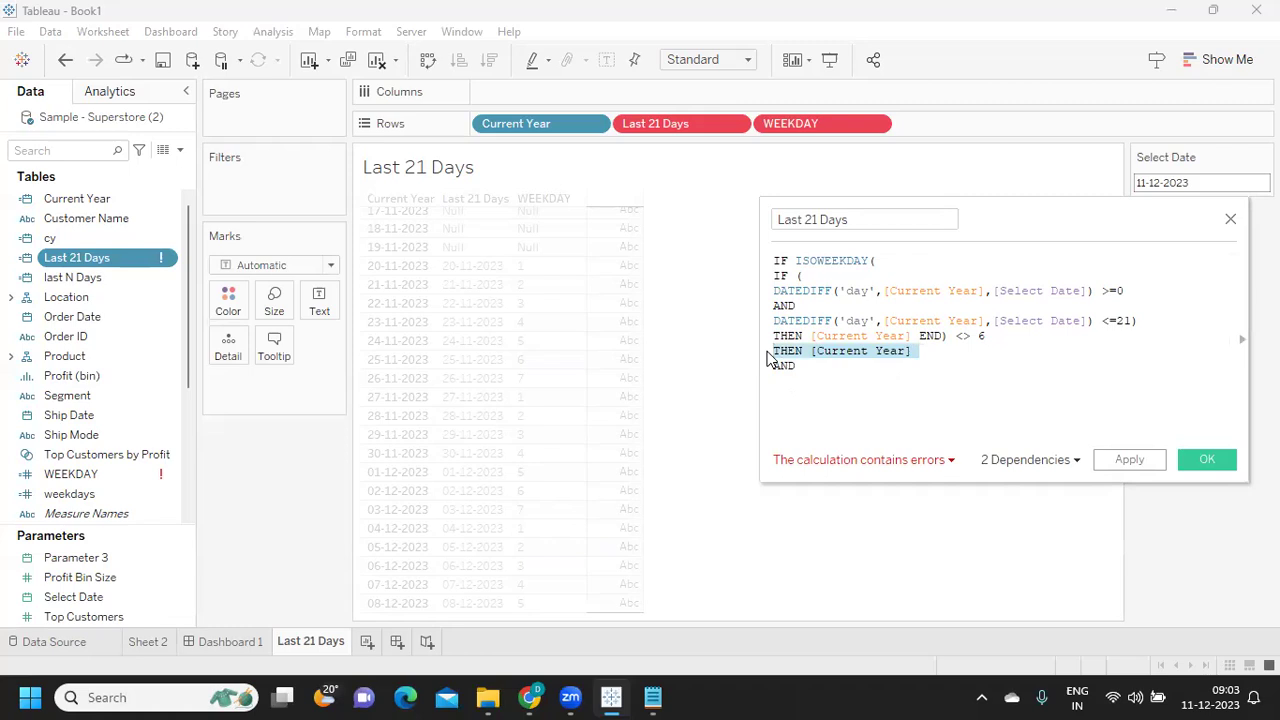
key(BackSpace)
Copy the complete ISOWEEKDAY condition through <> 6, remove the blank line before AND, and paste the copy below AND.
drag(796, 260, 995, 335)
key(ctrl+c)
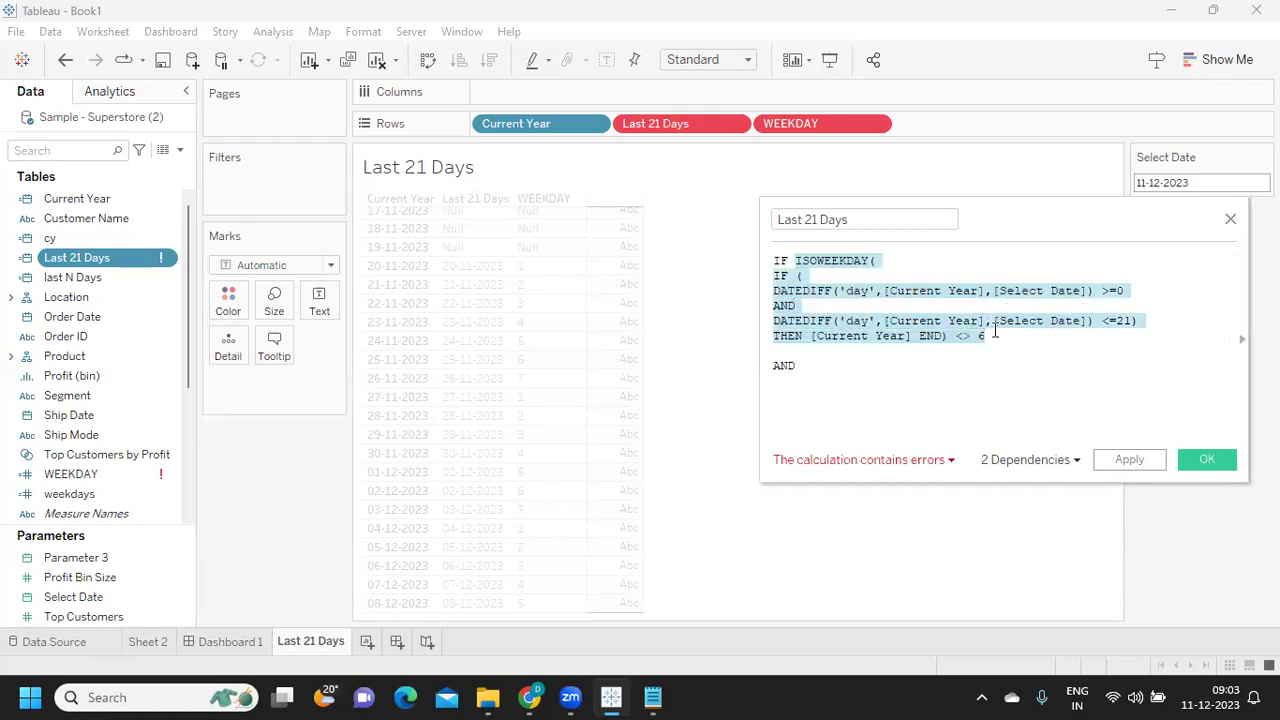
click(809, 352)
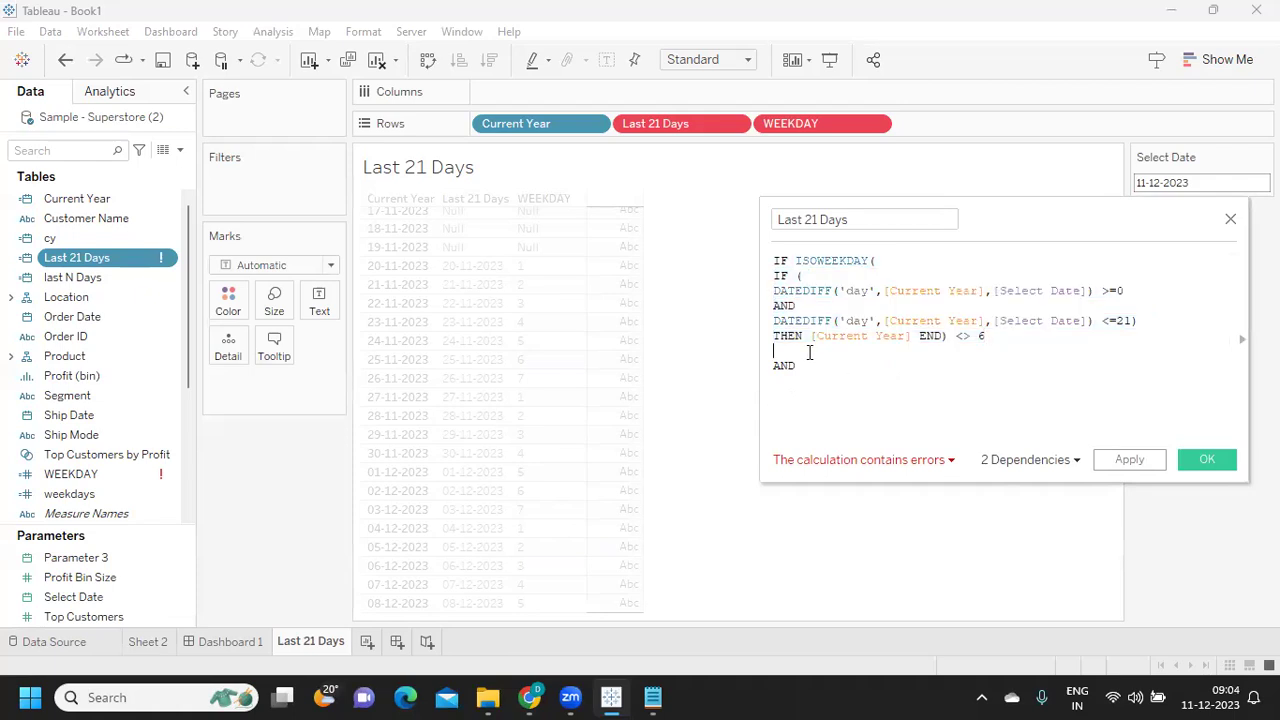
key(Delete)
key(Return)
key(ctrl+v)
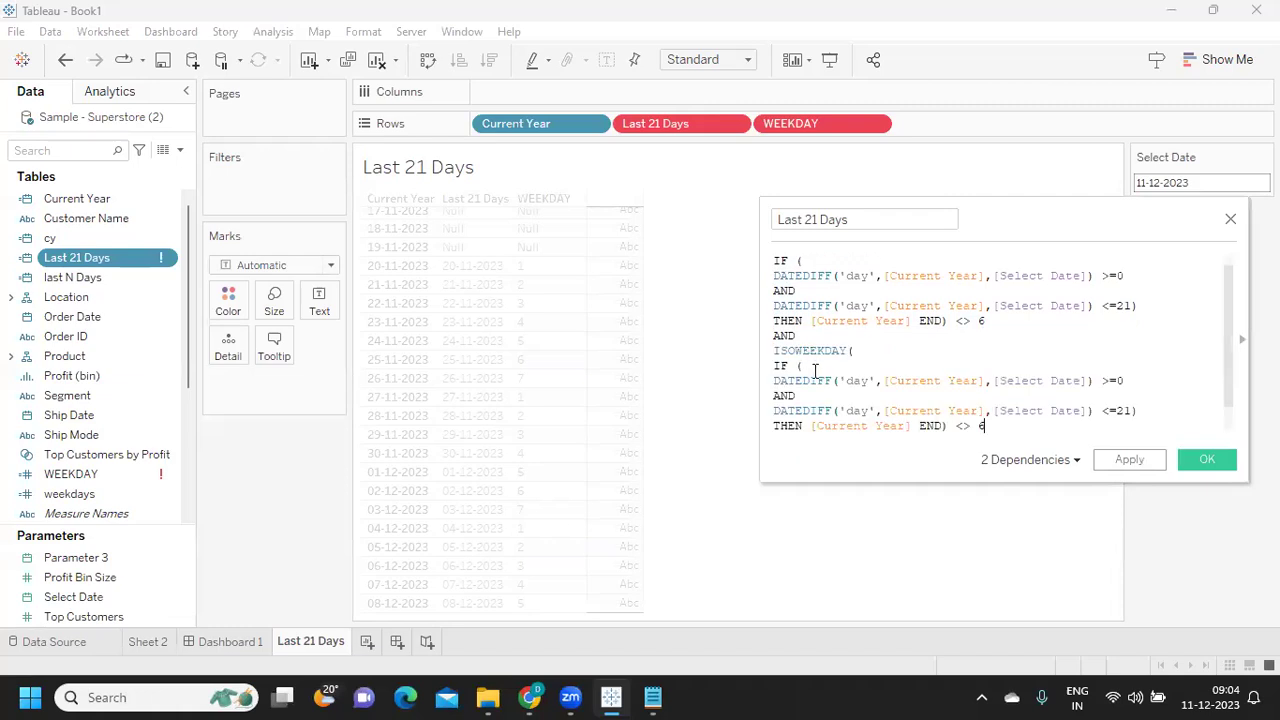
Change the second ISOWEEKDAY comparison to <> 7, complete the formula with THEN [Current Year] END, and apply it.
scroll(998, 425, down, 1)
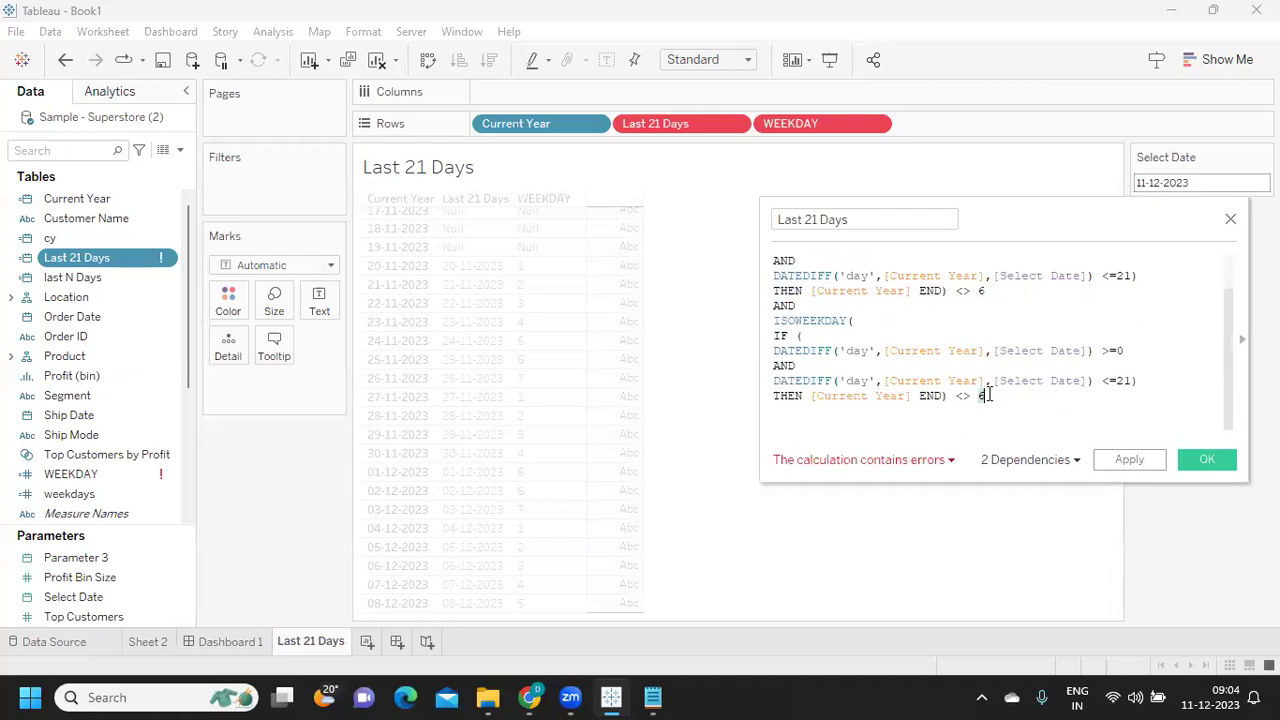
text(7)
key(Return)
text(THEN)
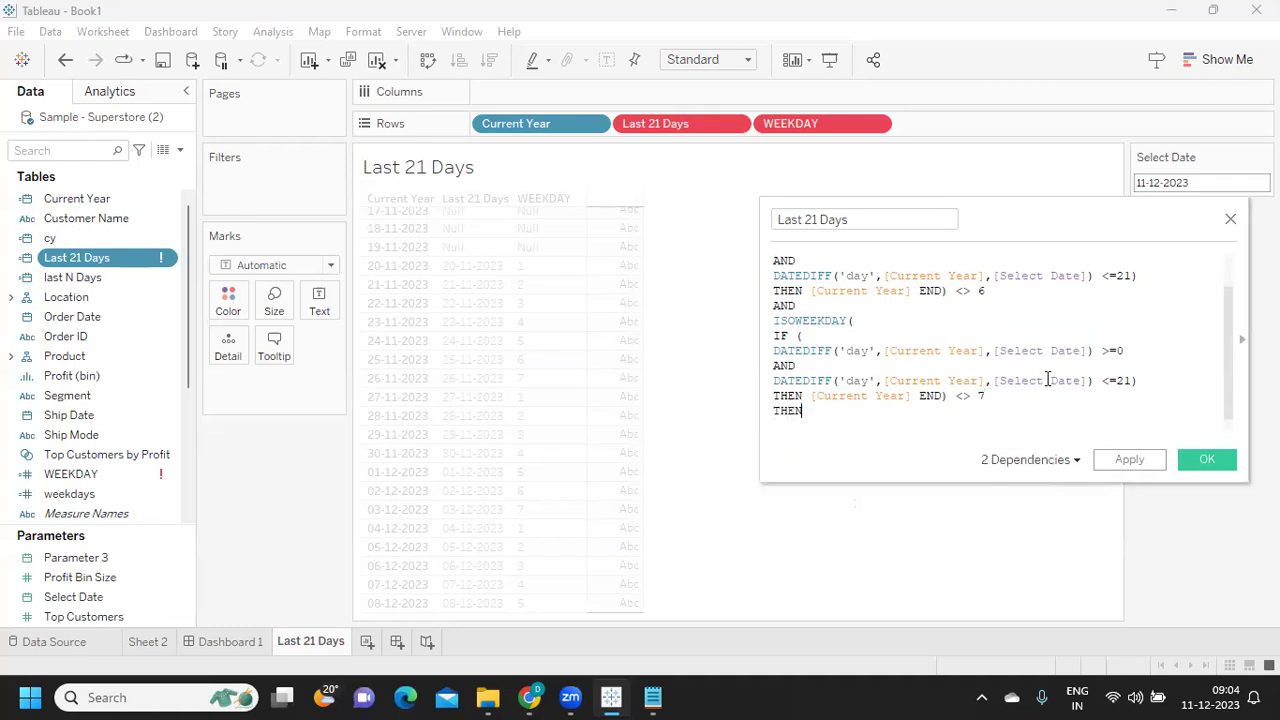
text( [Cu)
key(Return)
text(END)
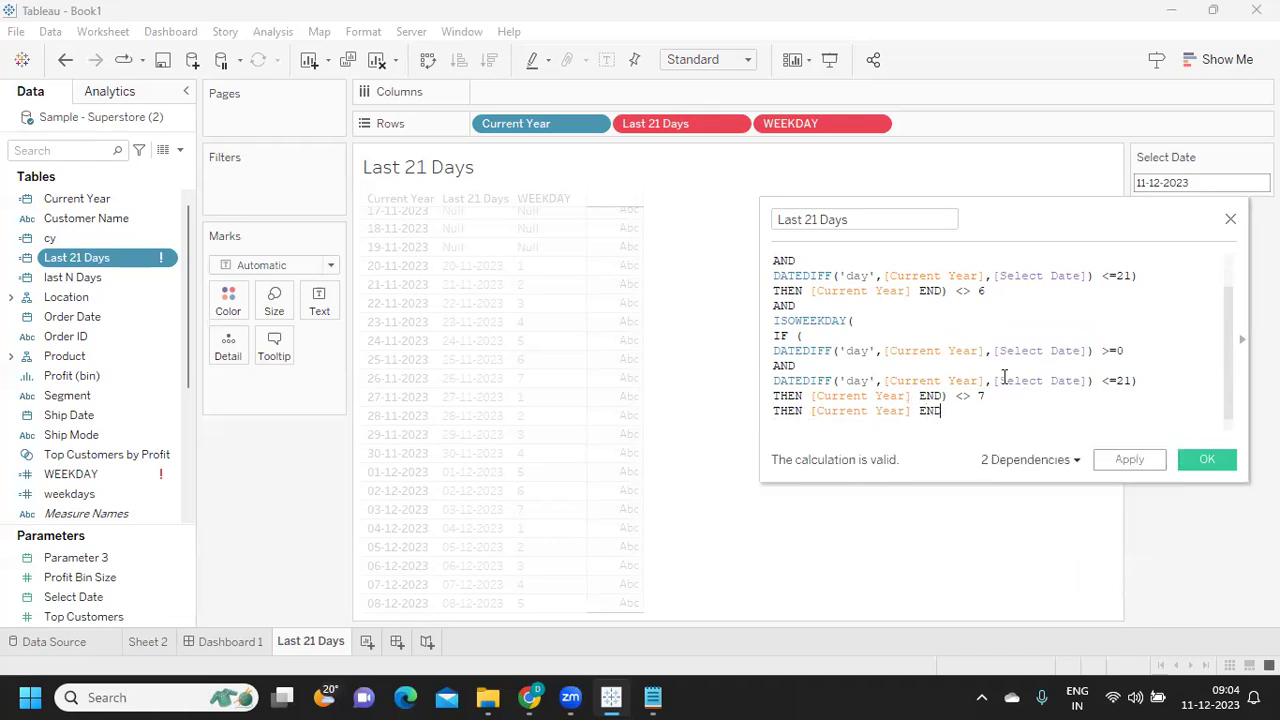
click(1109, 464)
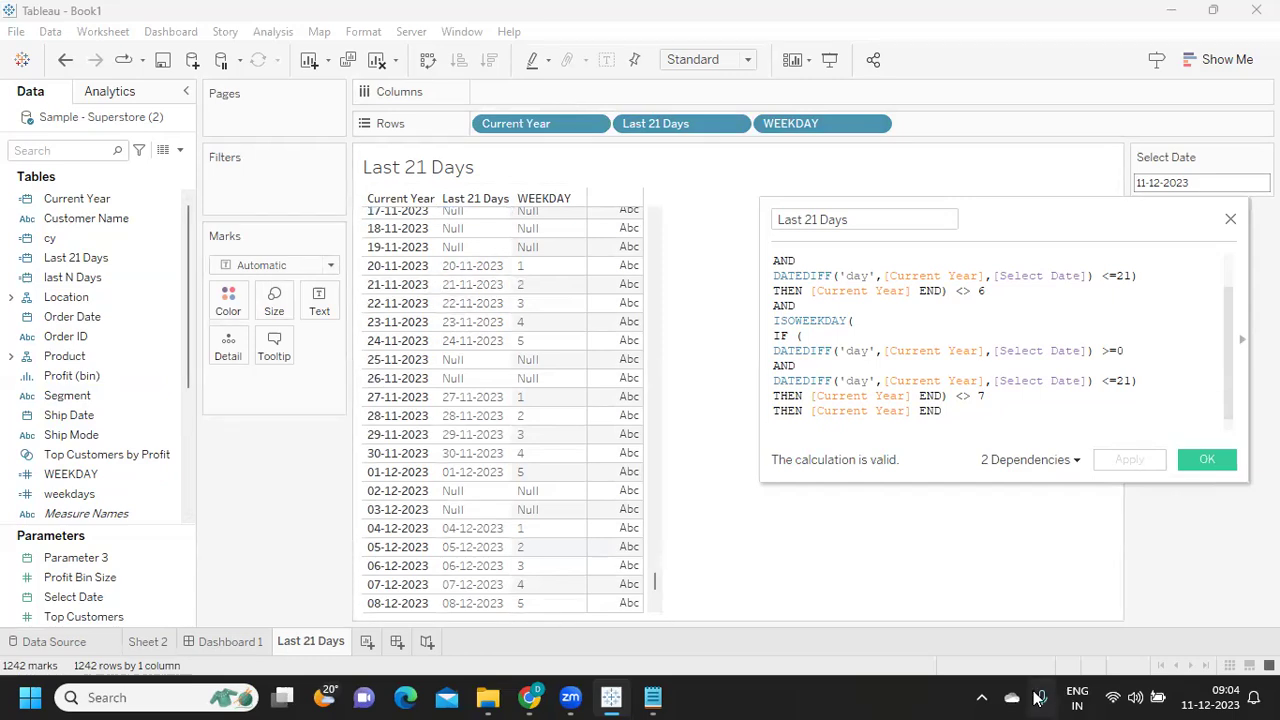
Check the Last 21 Days dates against the November 2023 weekends in the system calendar.
click(1190, 698)
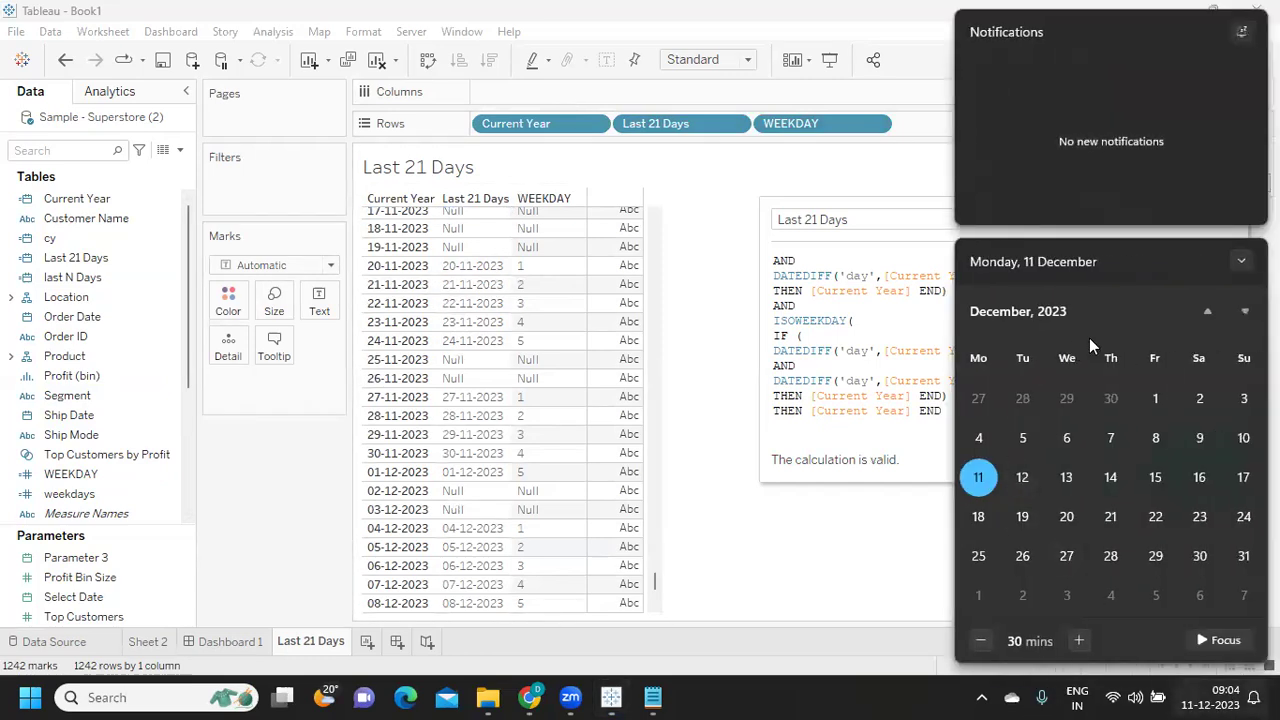
click(1204, 312)
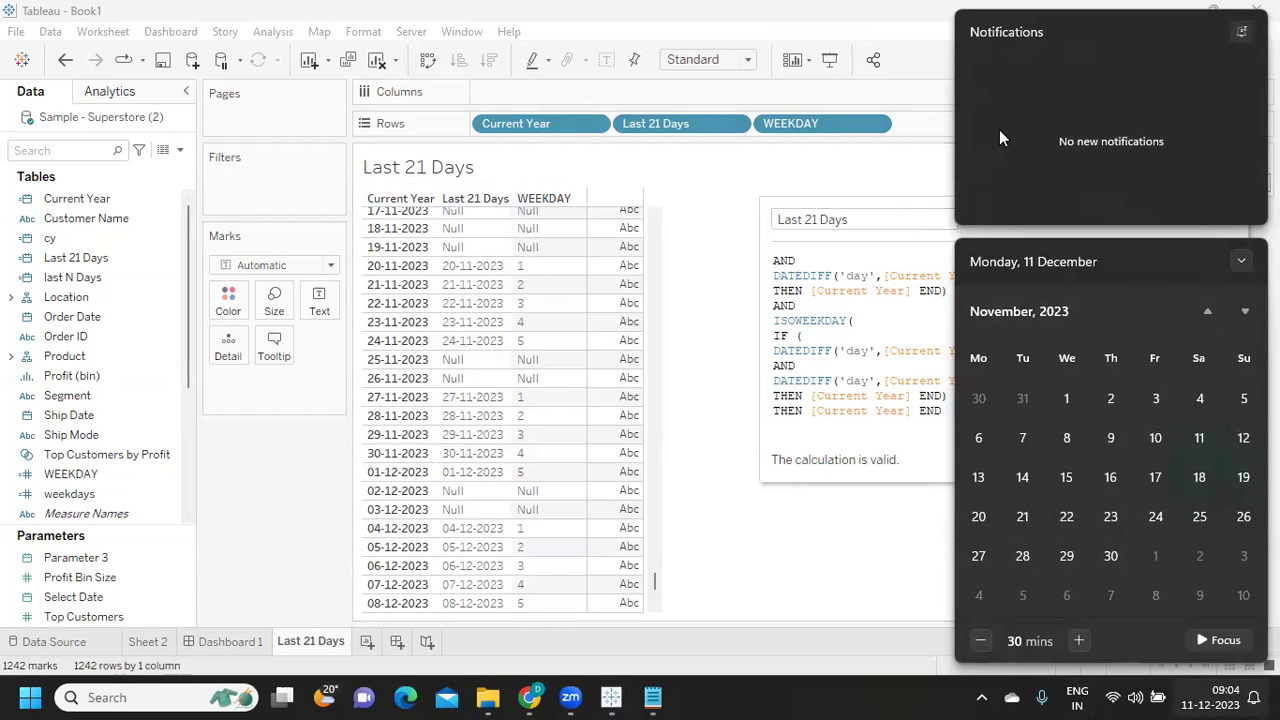
click(820, 540)
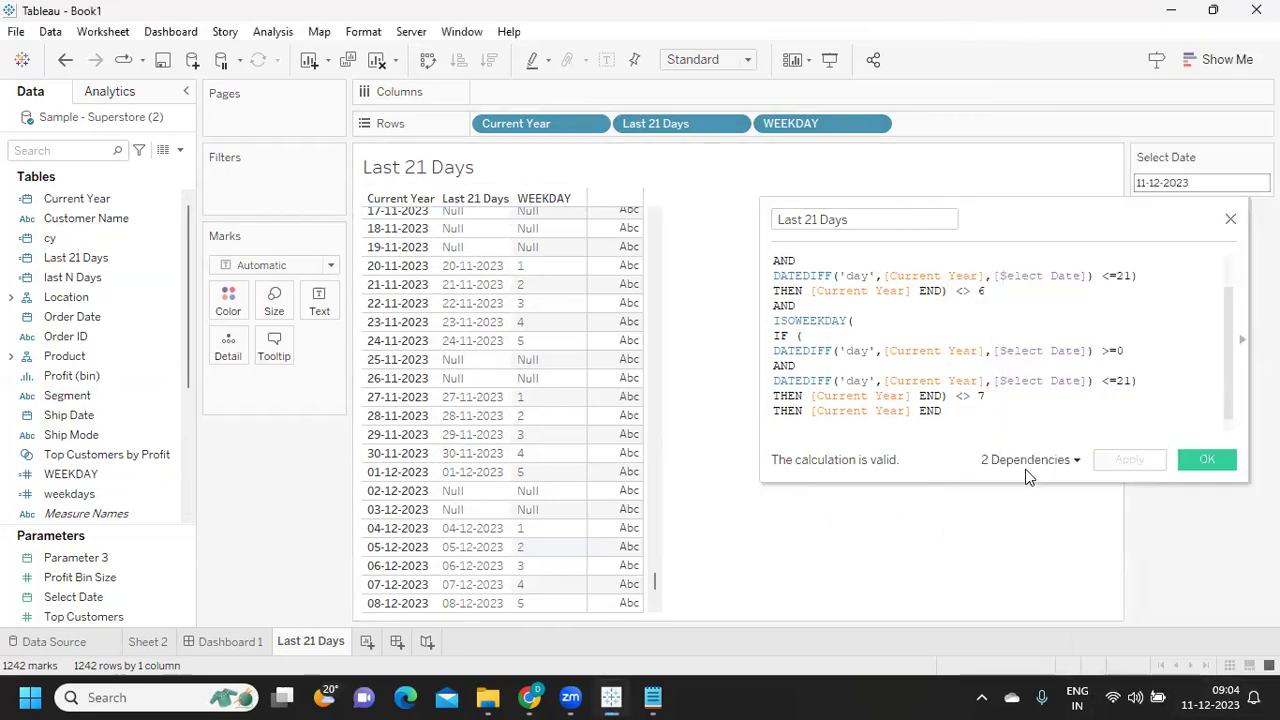
Confirm the calculation and remove WEEKDAY and Current Year from Rows, leaving only Last 21 Days.
click(1207, 466)
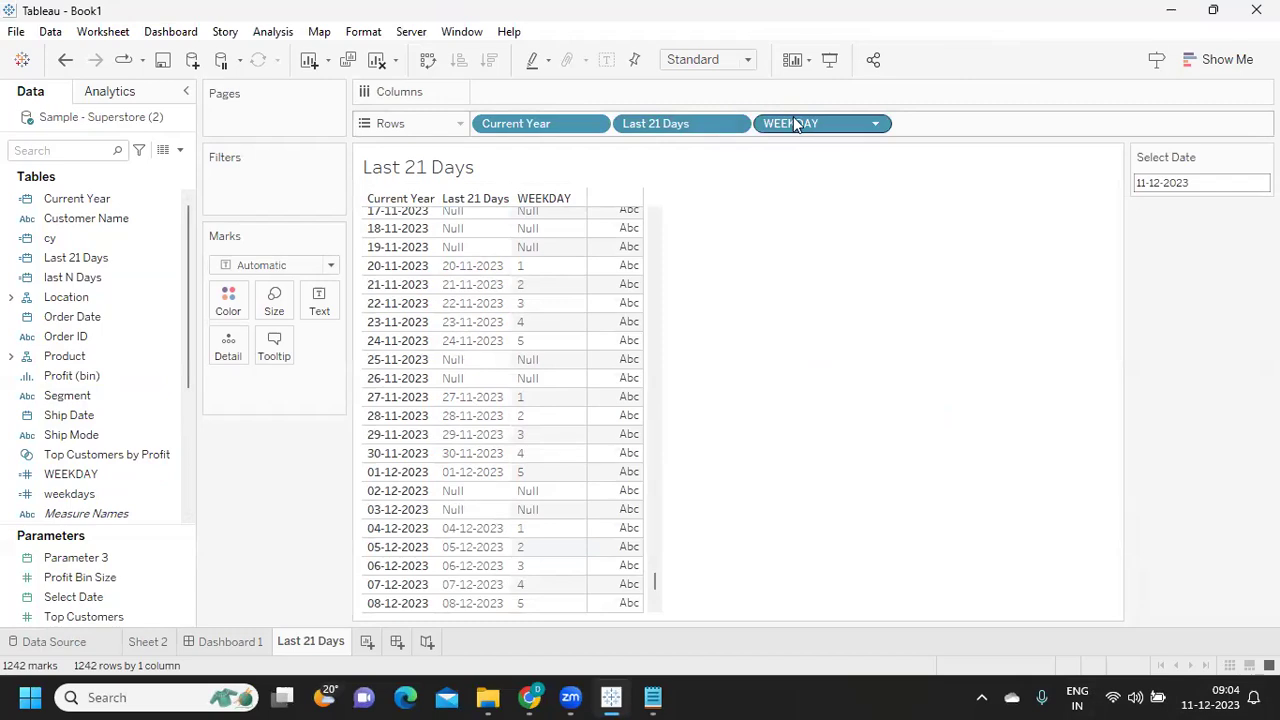
drag(795, 125, 921, 362)
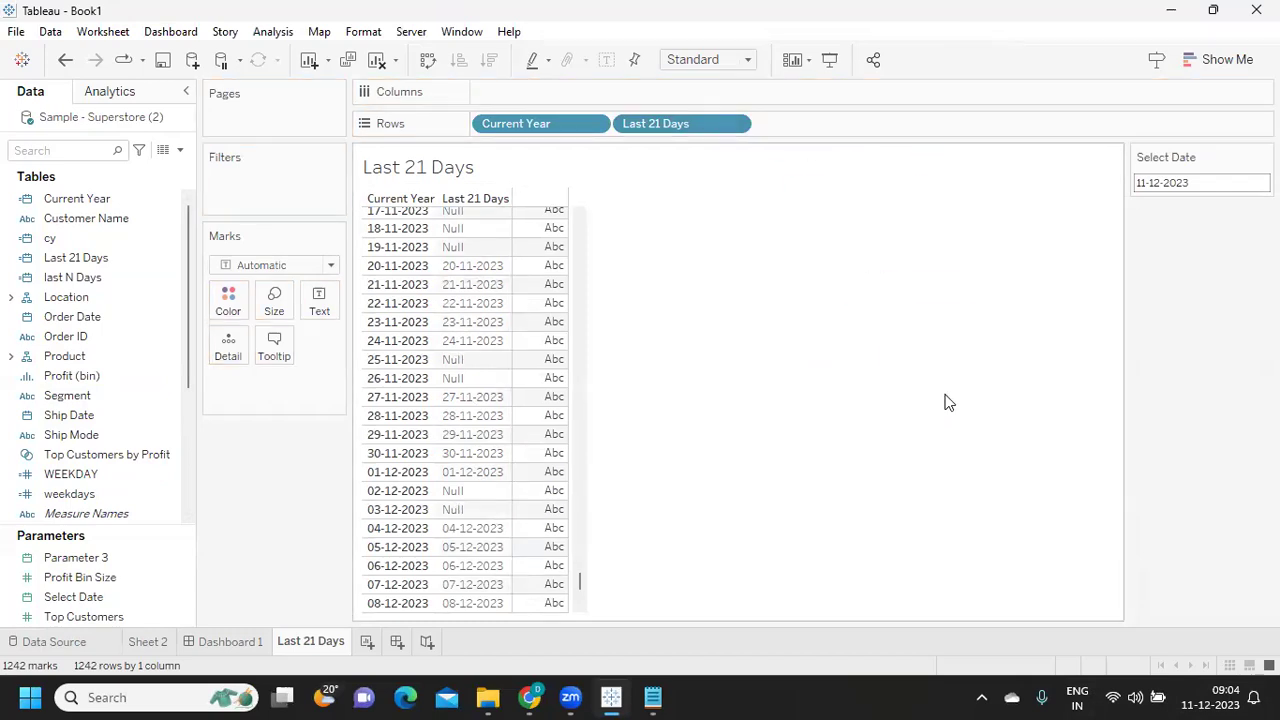
drag(493, 127, 757, 389)
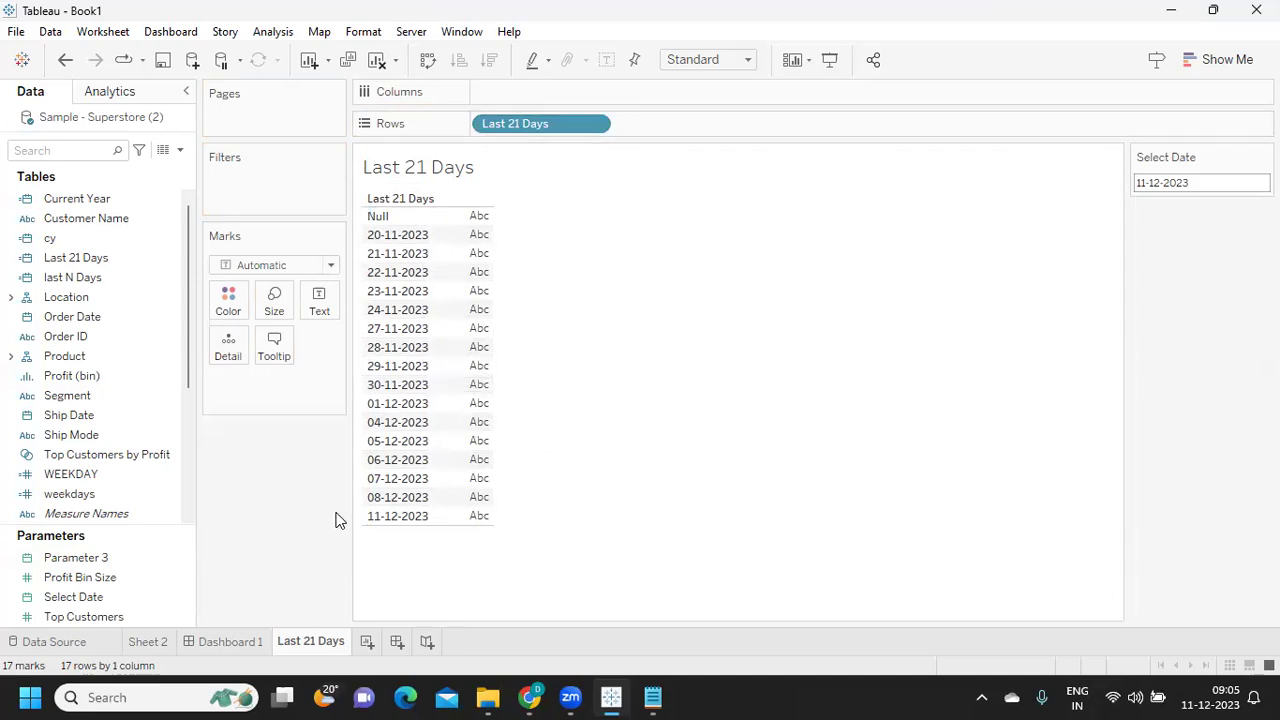
Open the Last 21 Days calculated field for editing.
click(170, 316)
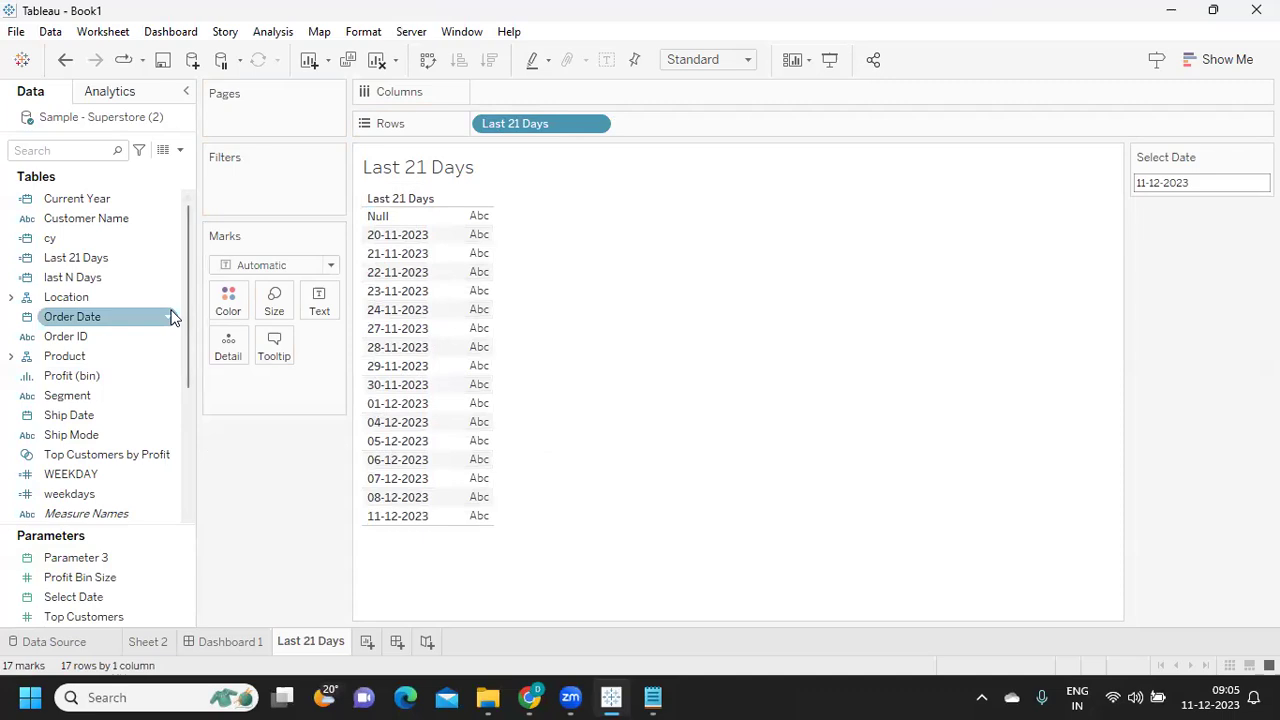
right_click(171, 257)
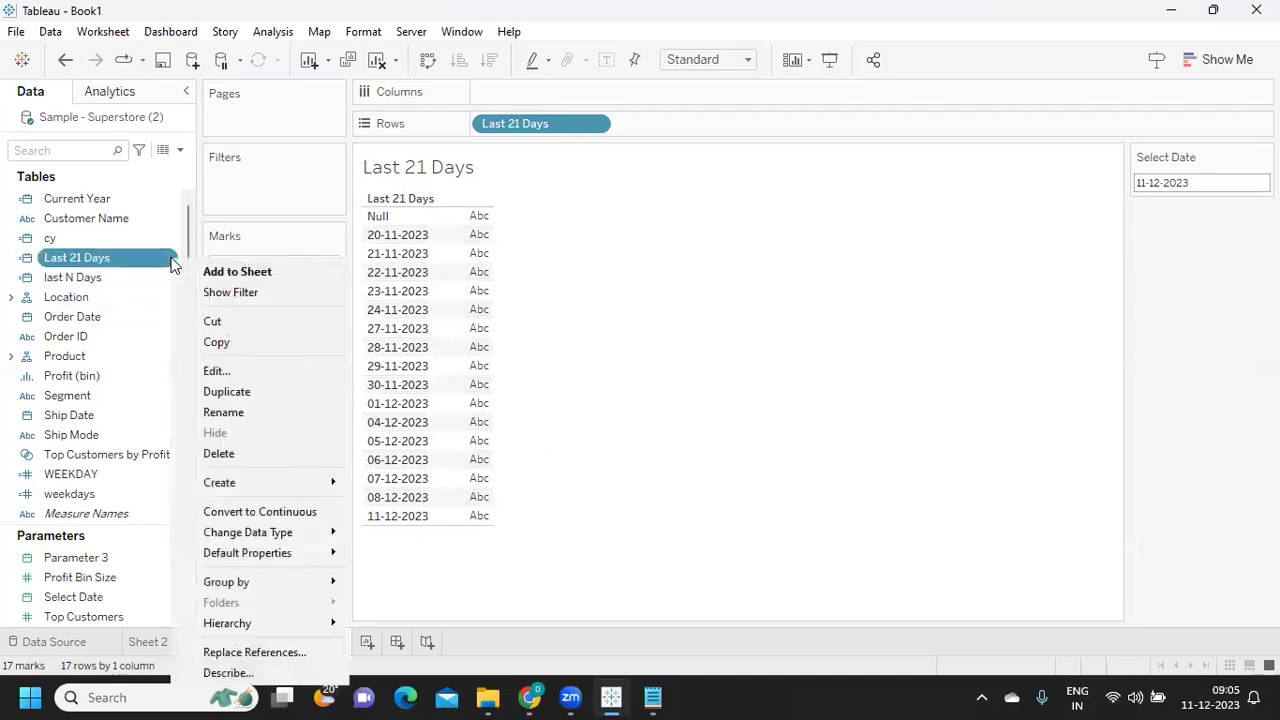
click(218, 369)
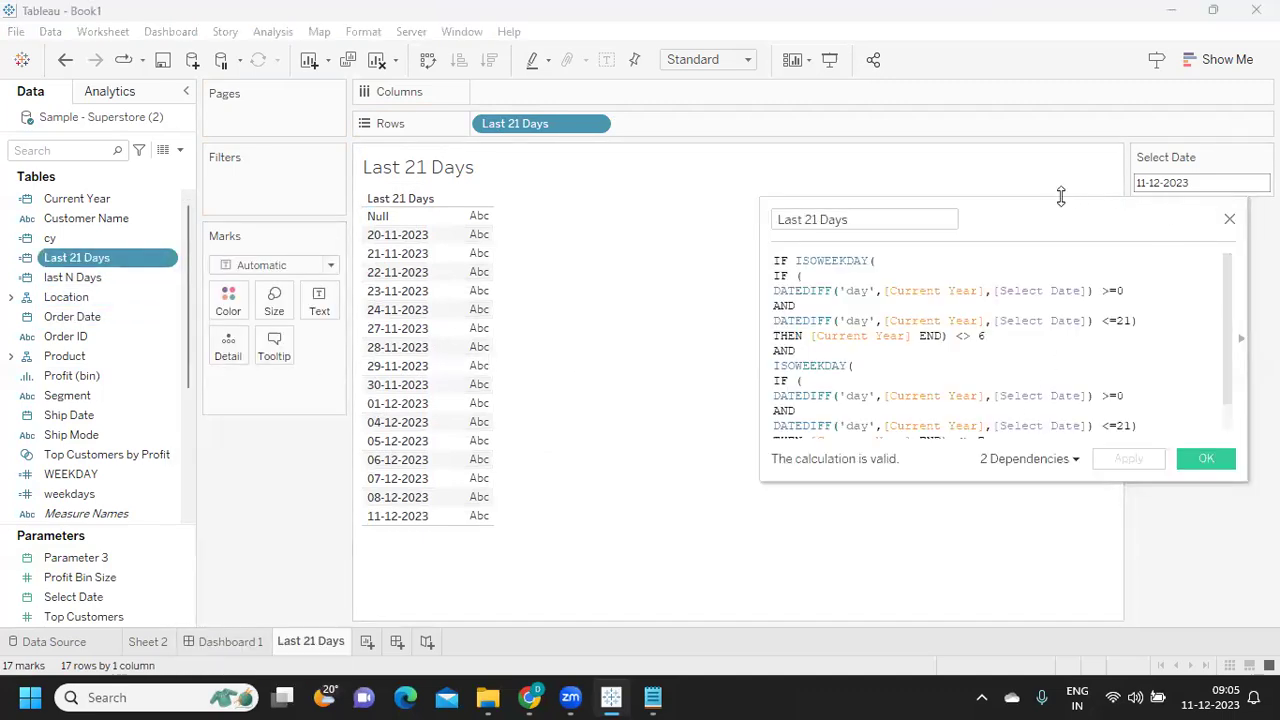
Review the complete Last 21 Days formula, including its nested DATEDIFF and ISOWEEKDAY conditions, and close the calculation editor.
drag(1061, 196, 1055, 100)
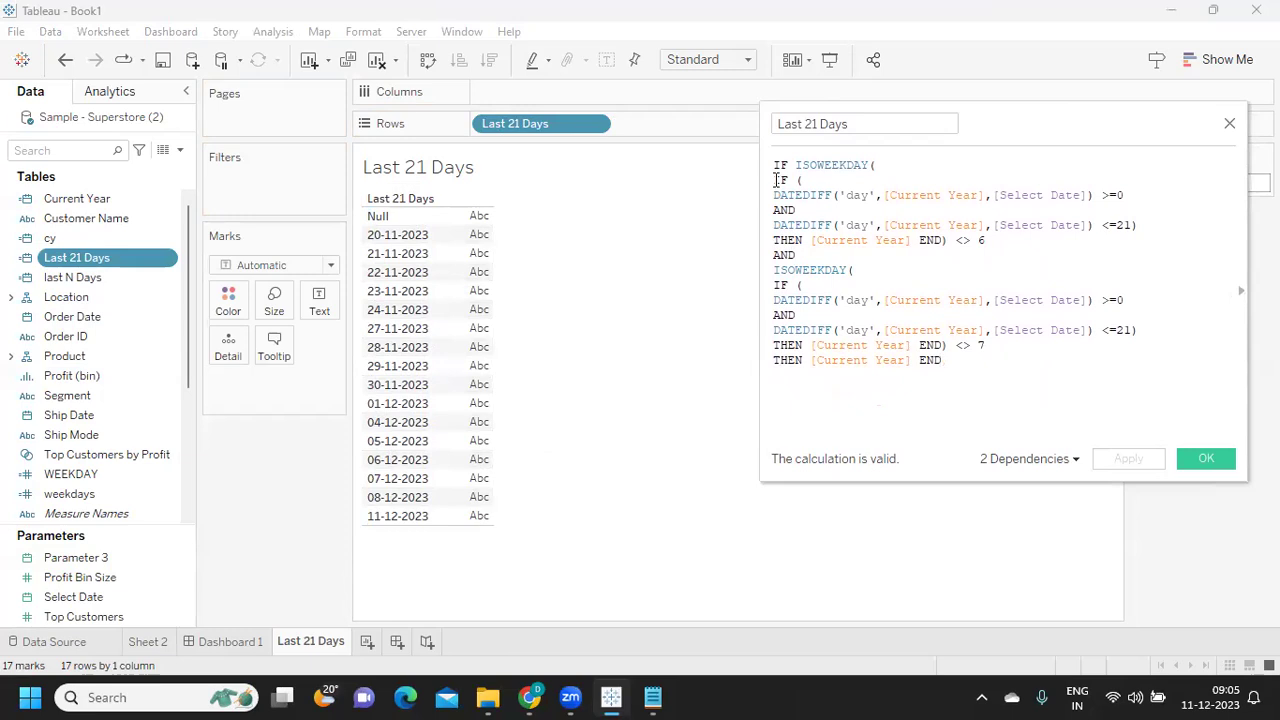
drag(773, 180, 796, 257)
drag(959, 275, 1023, 365)
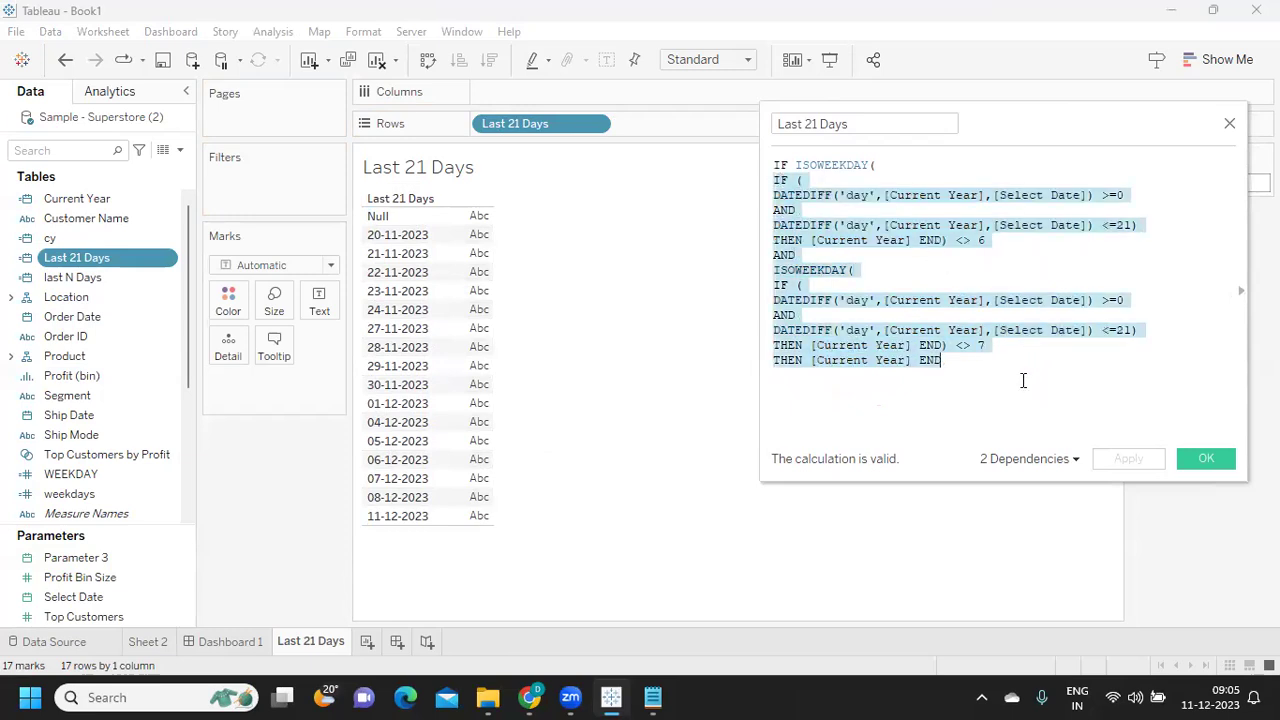
click(1023, 380)
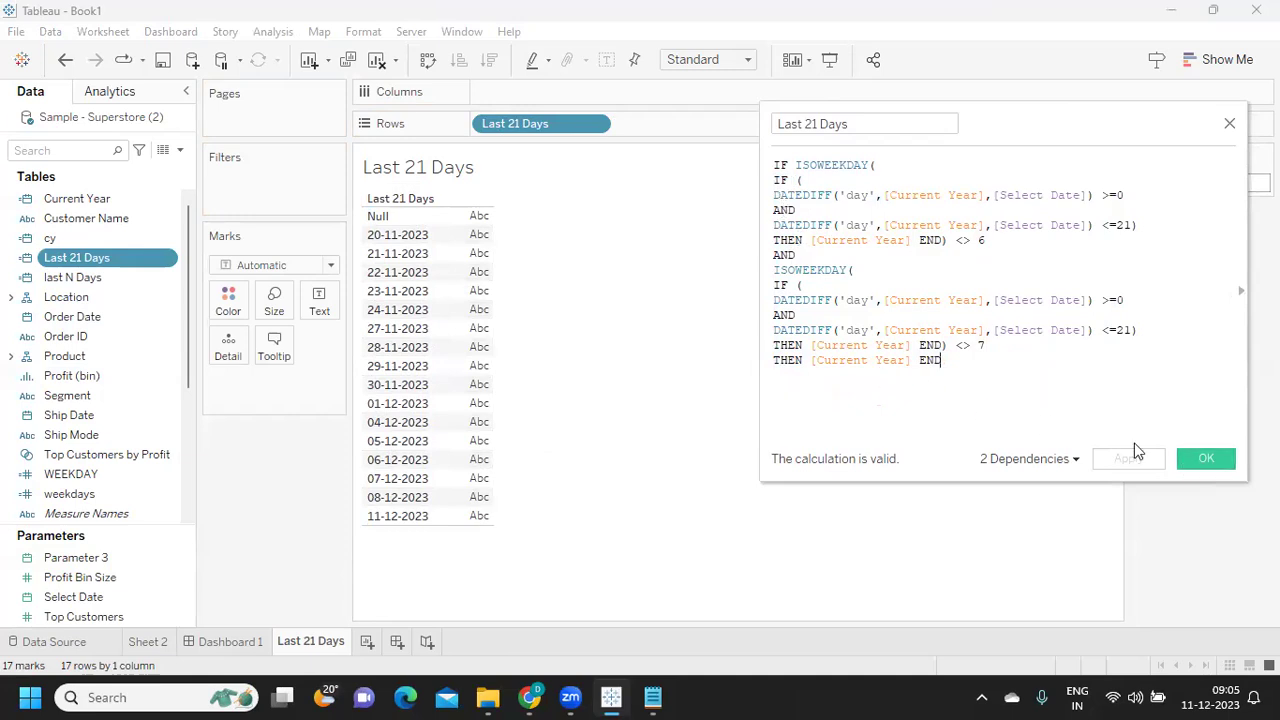
drag(991, 366, 762, 180)
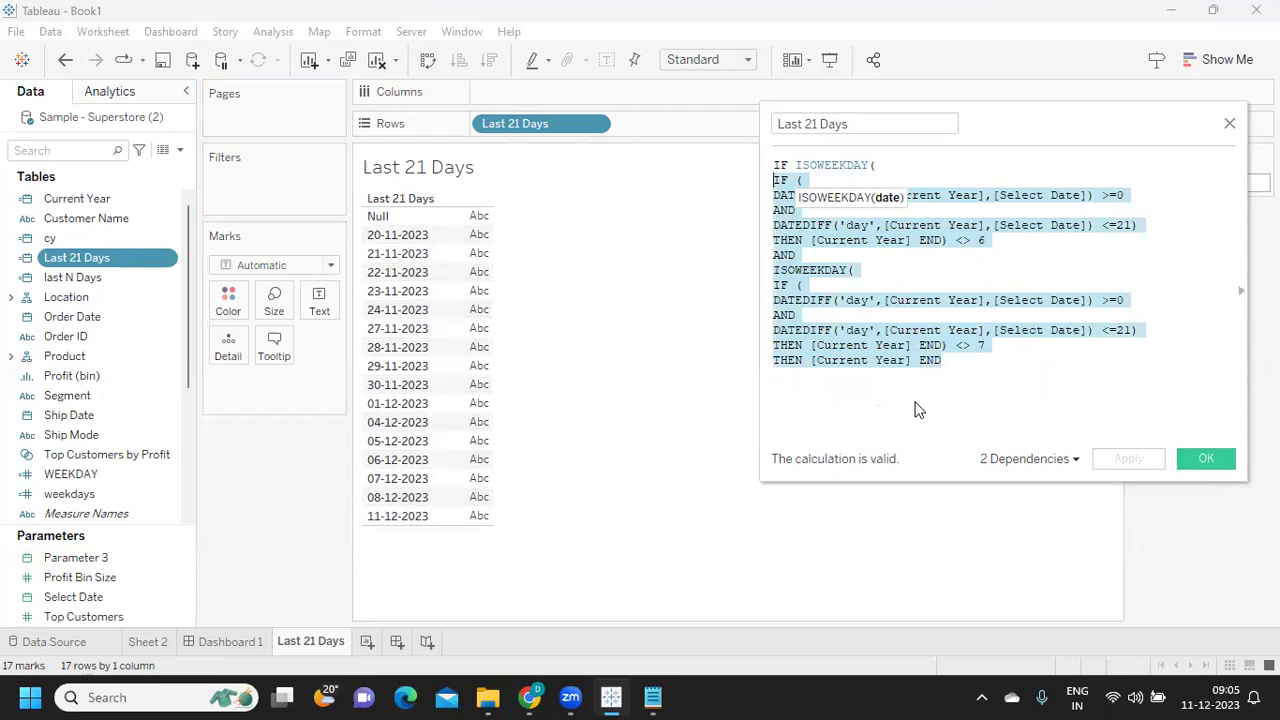
drag(1052, 137, 984, 167)
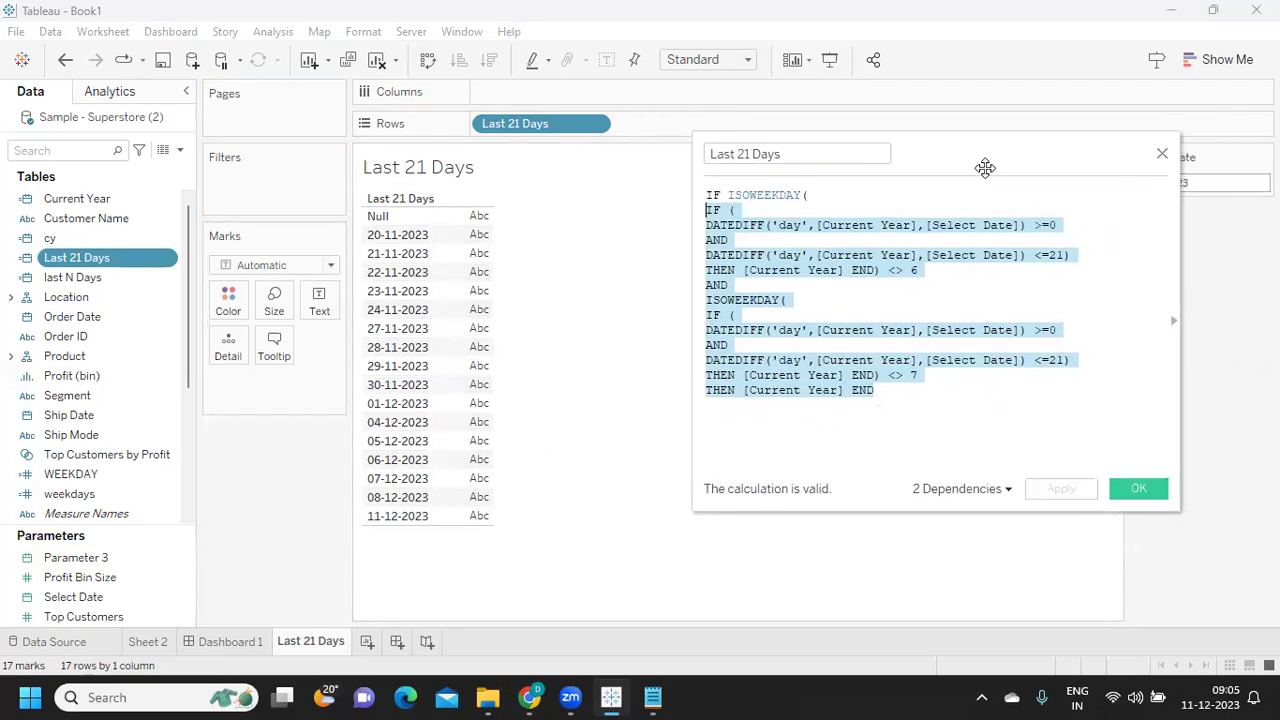
click(882, 390)
drag(843, 390, 697, 213)
click(922, 409)
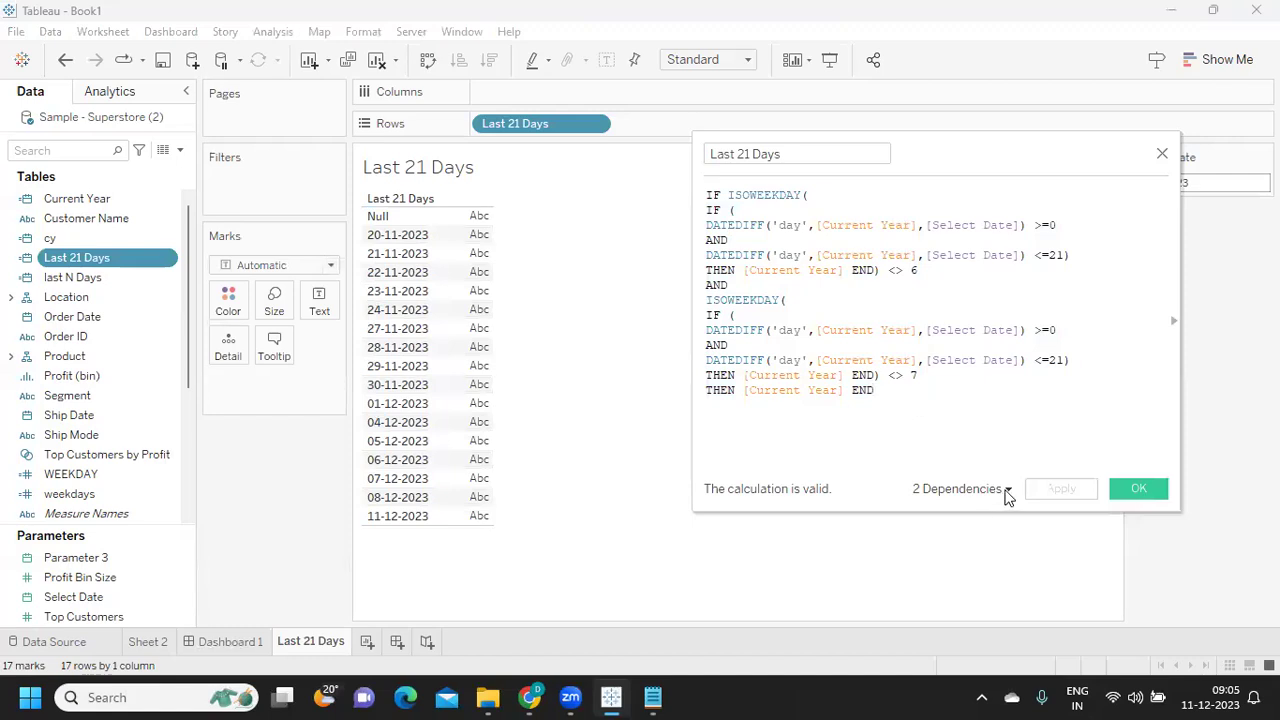
click(1130, 489)
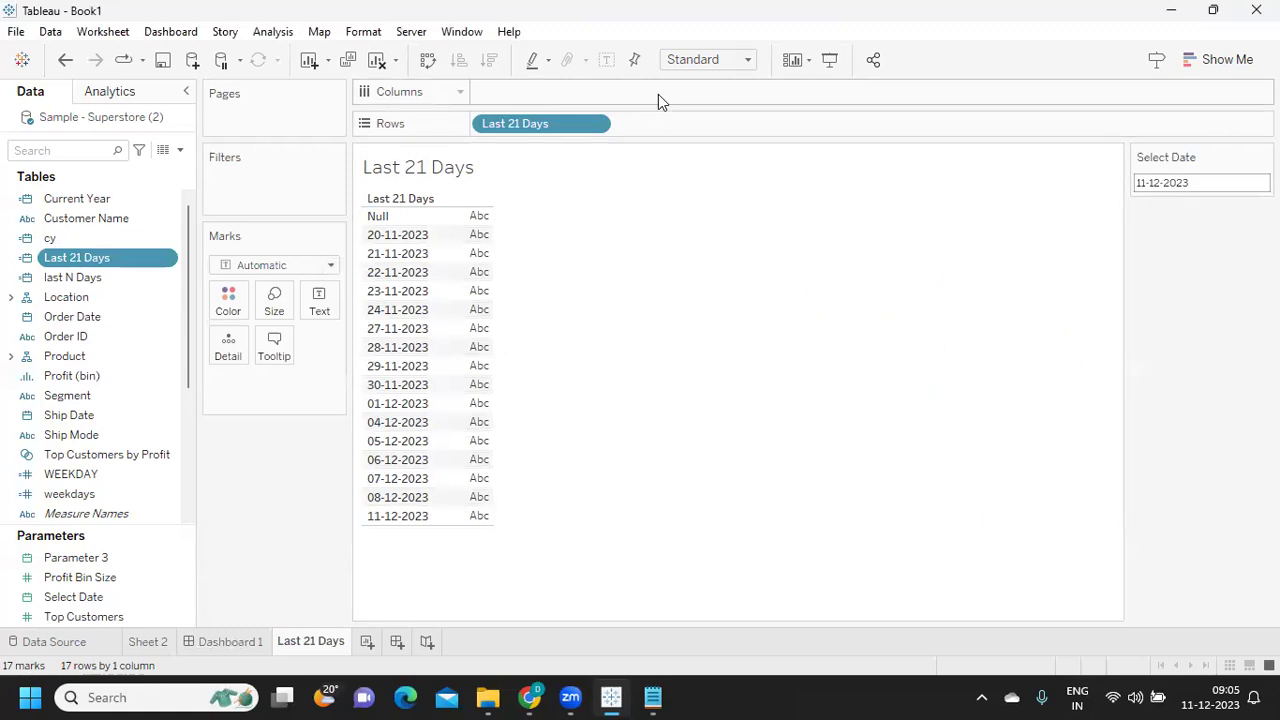